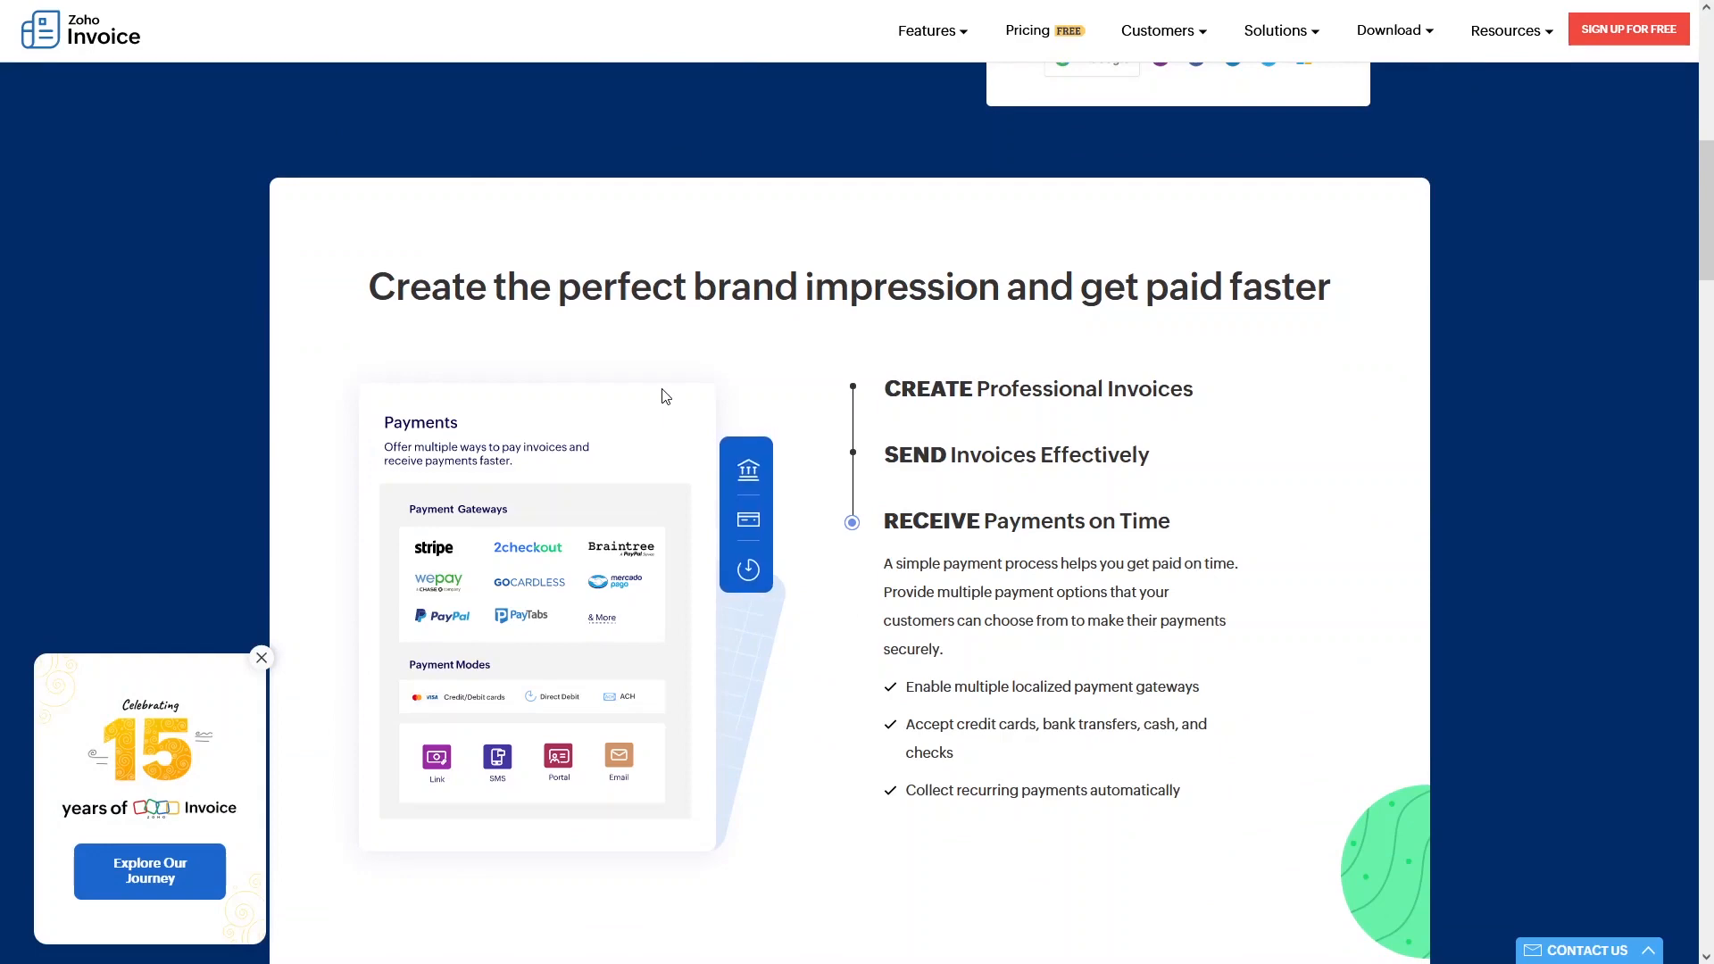
Scroll down the homepage to the billing-process features showing the Time tracking description.
scroll(711, 479, down, 10)
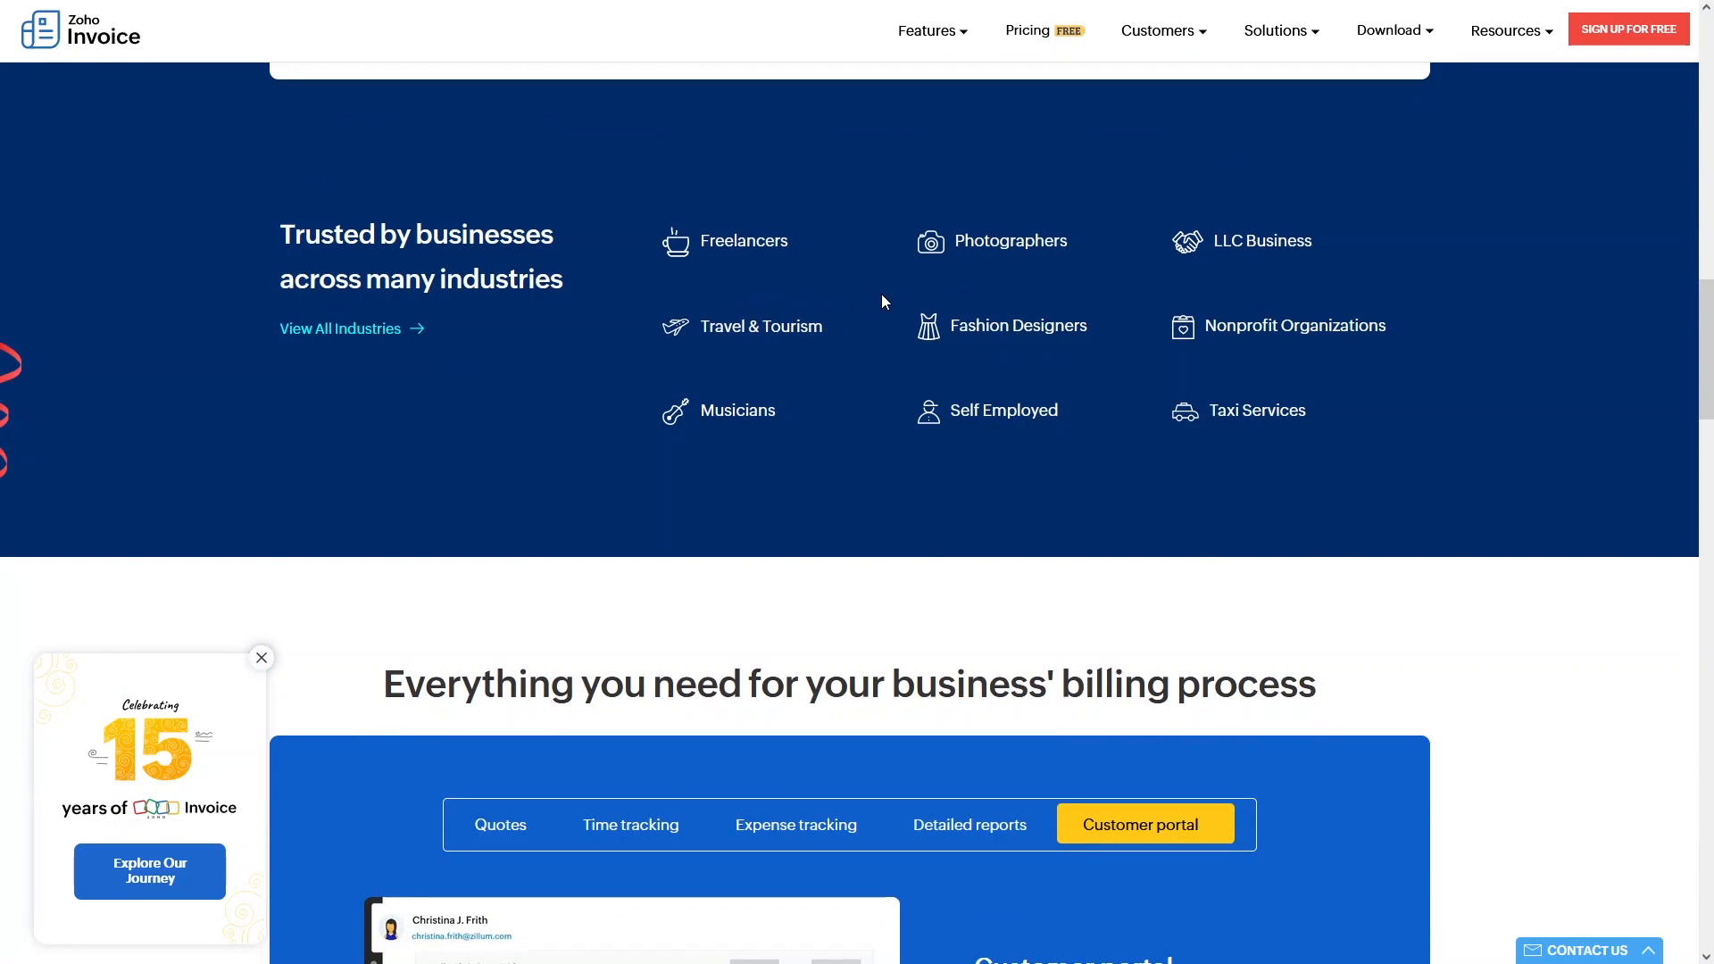
scroll(966, 311, down, 5)
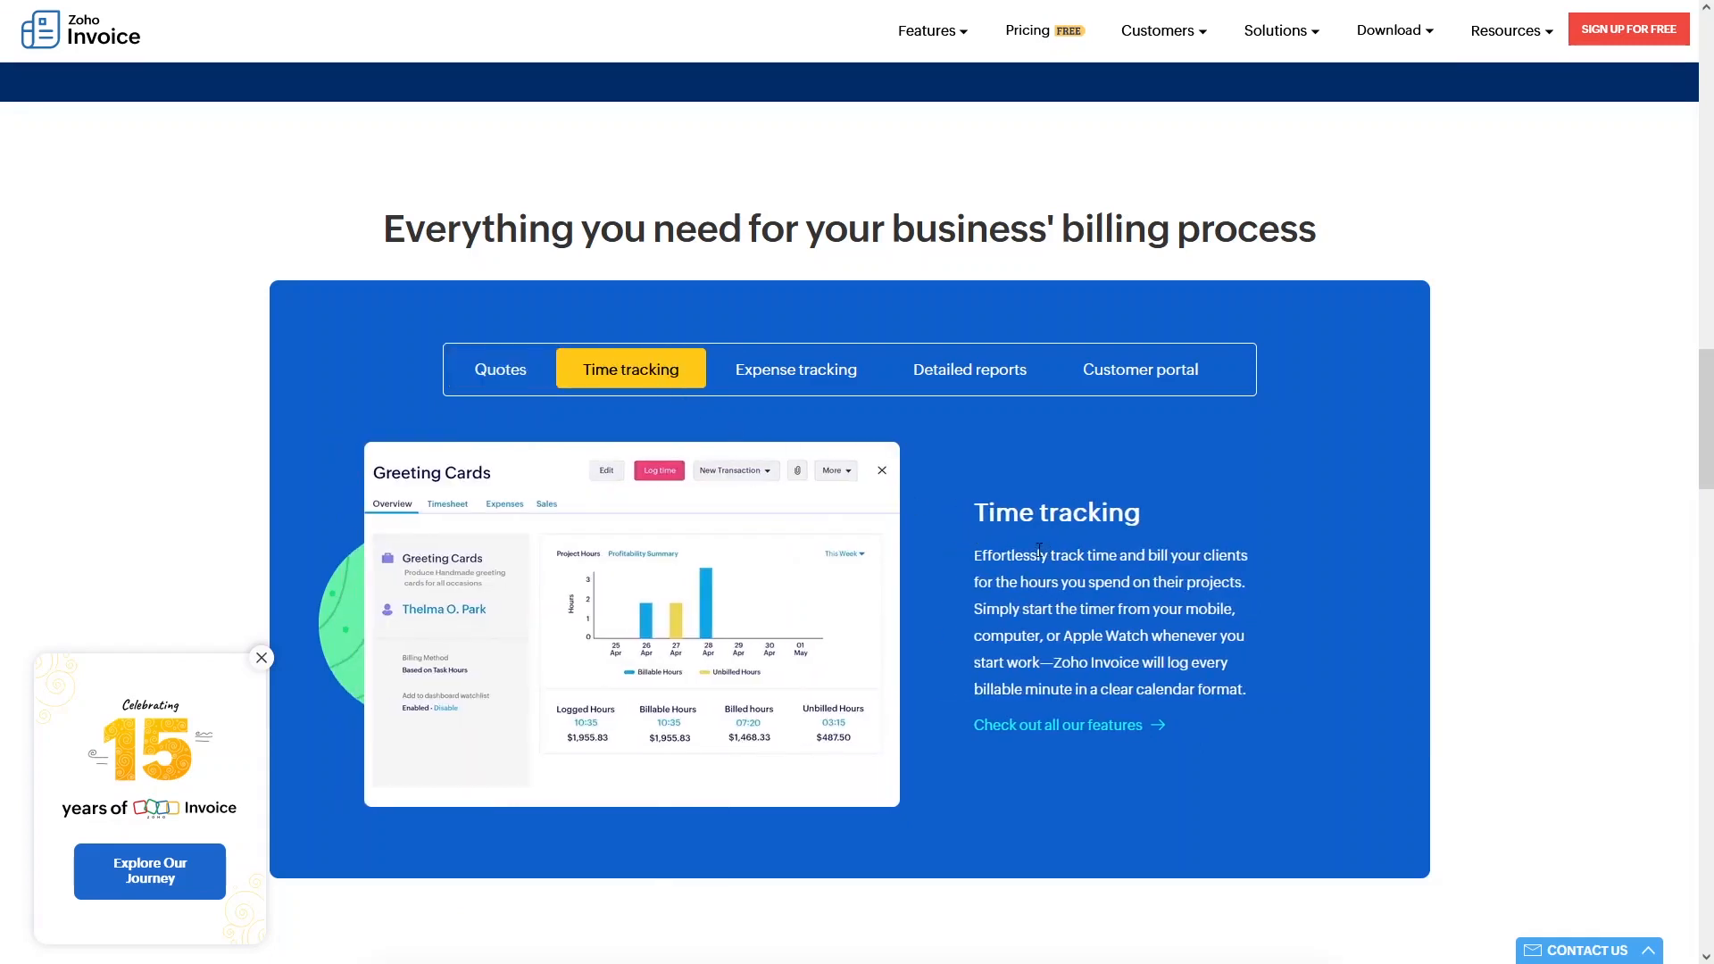
Preview the Expense tracking, Detailed reports and Customer portal features, then return to the page top.
drag(1051, 560, 1236, 578)
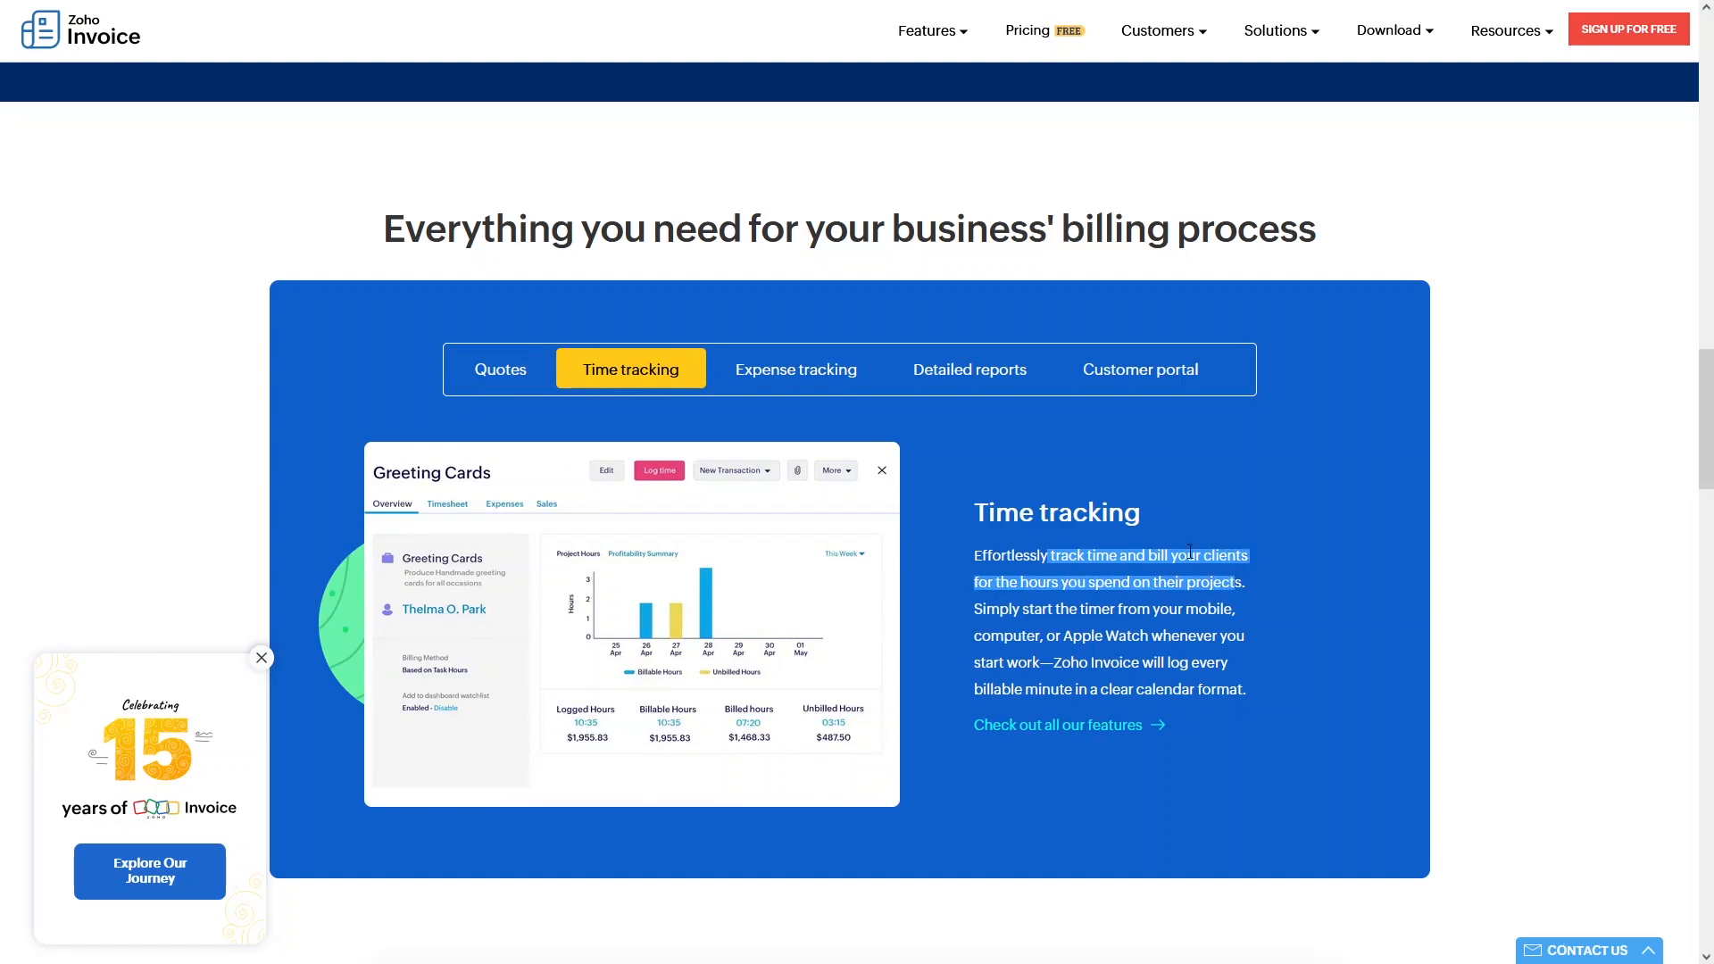
click(814, 396)
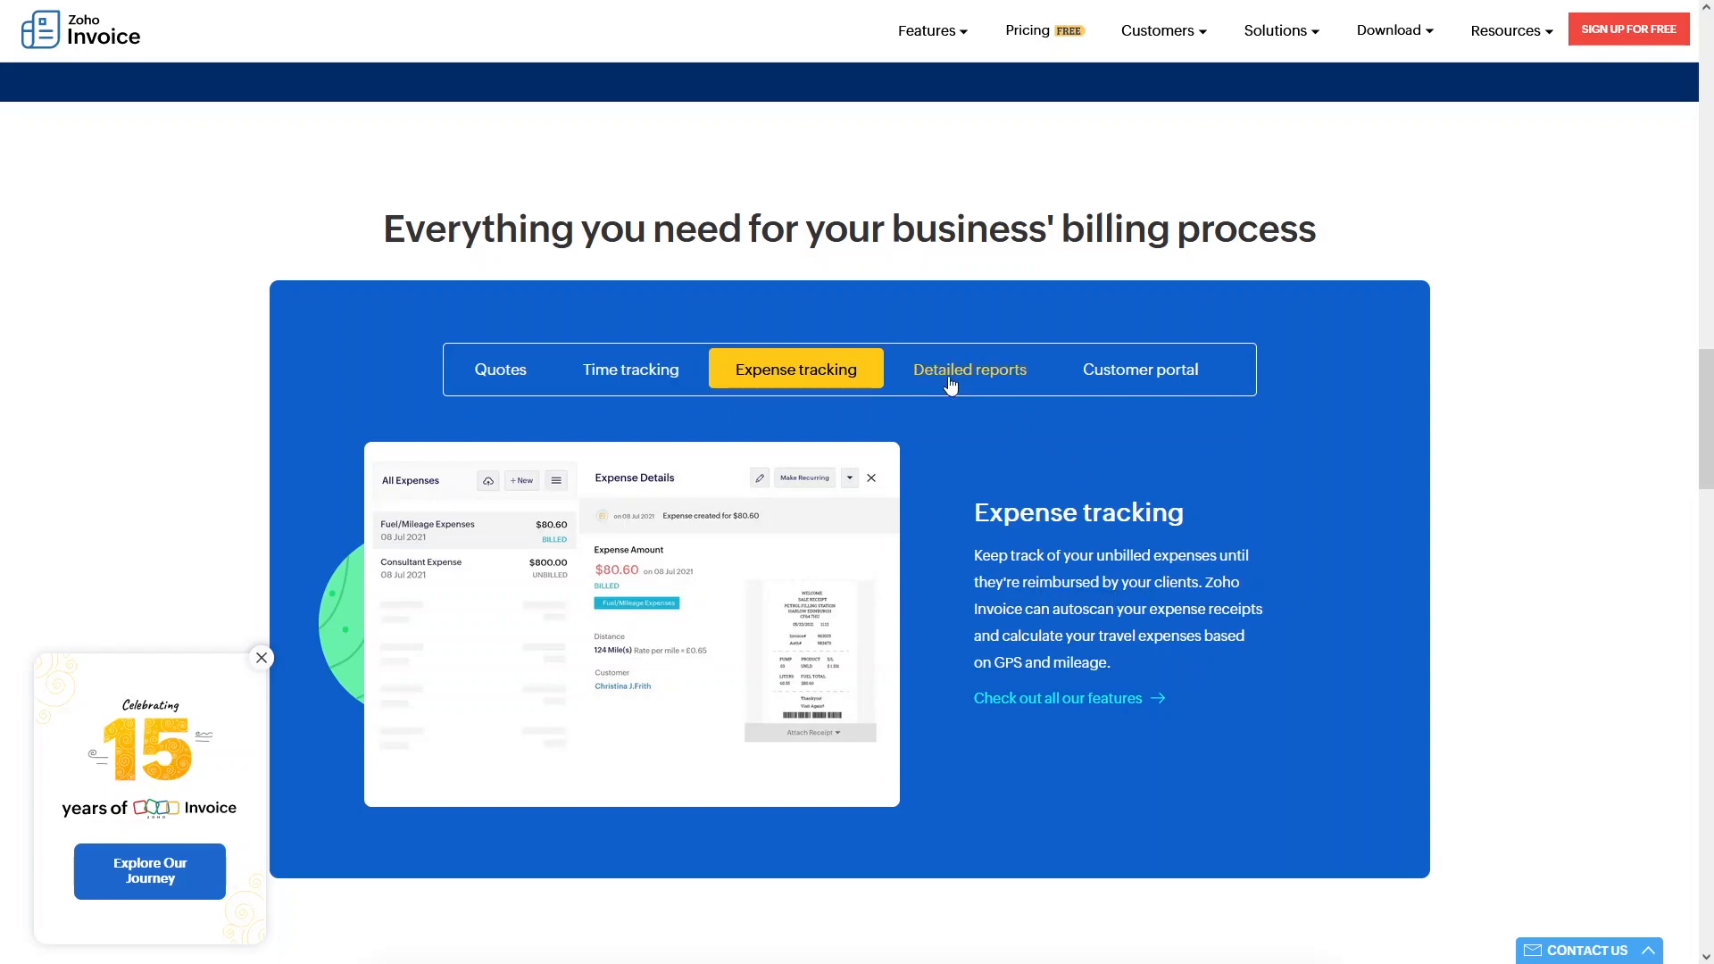
click(949, 382)
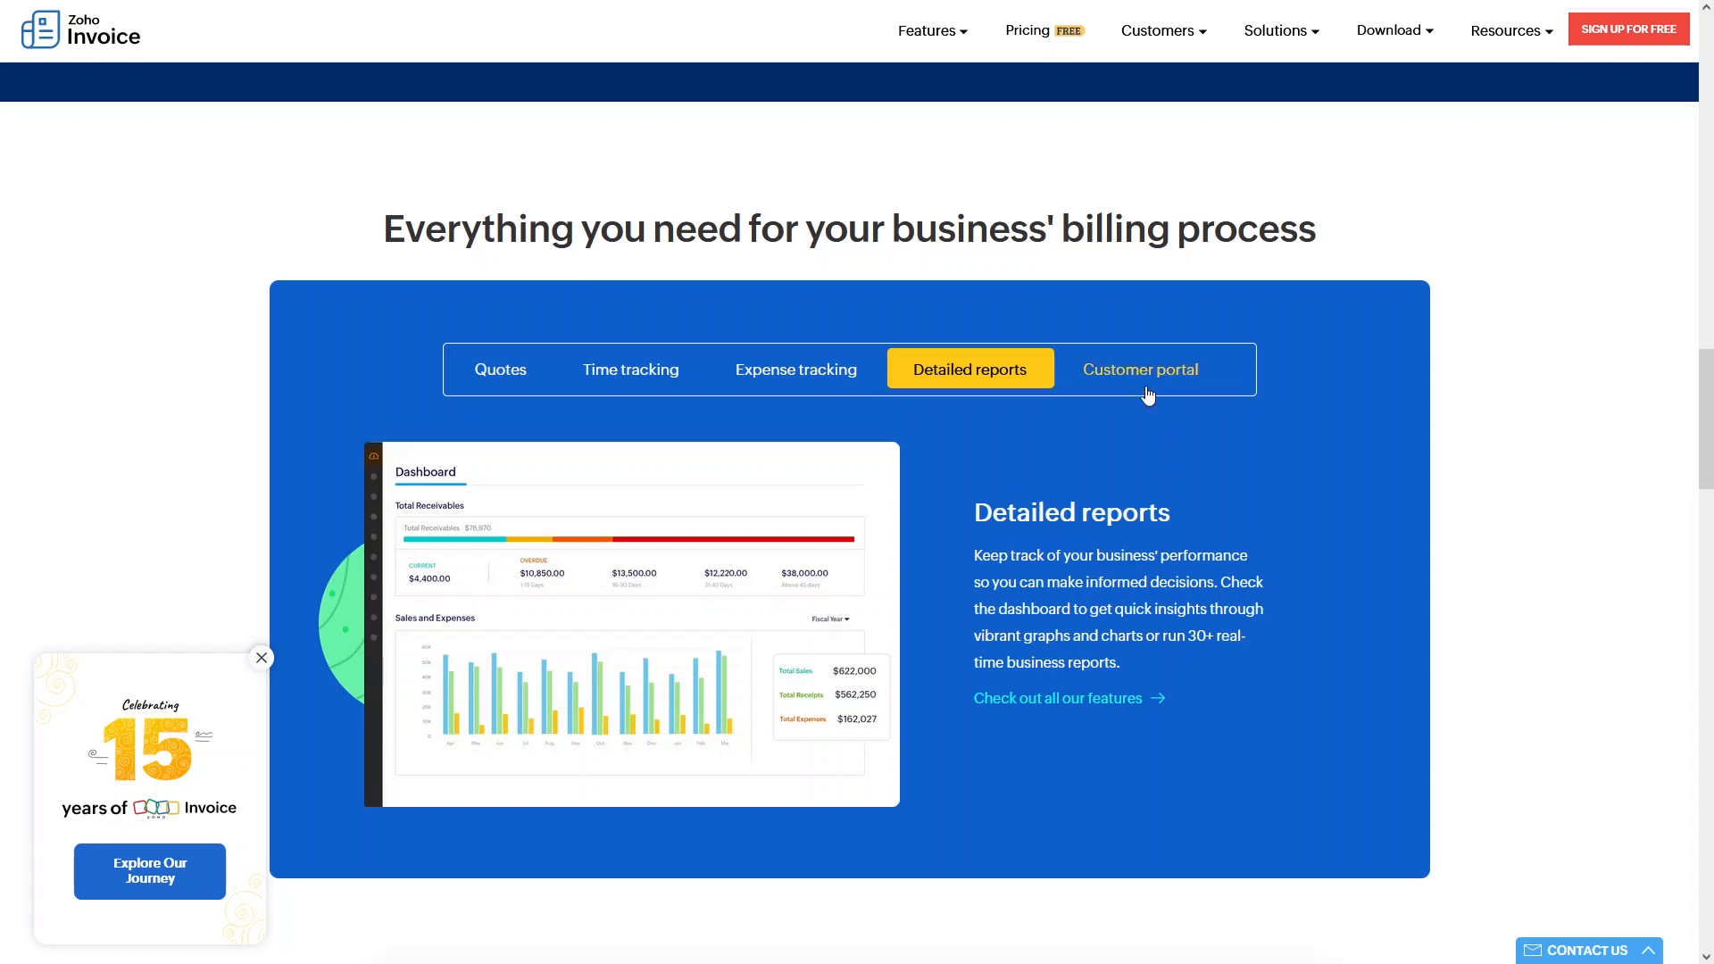
click(1145, 393)
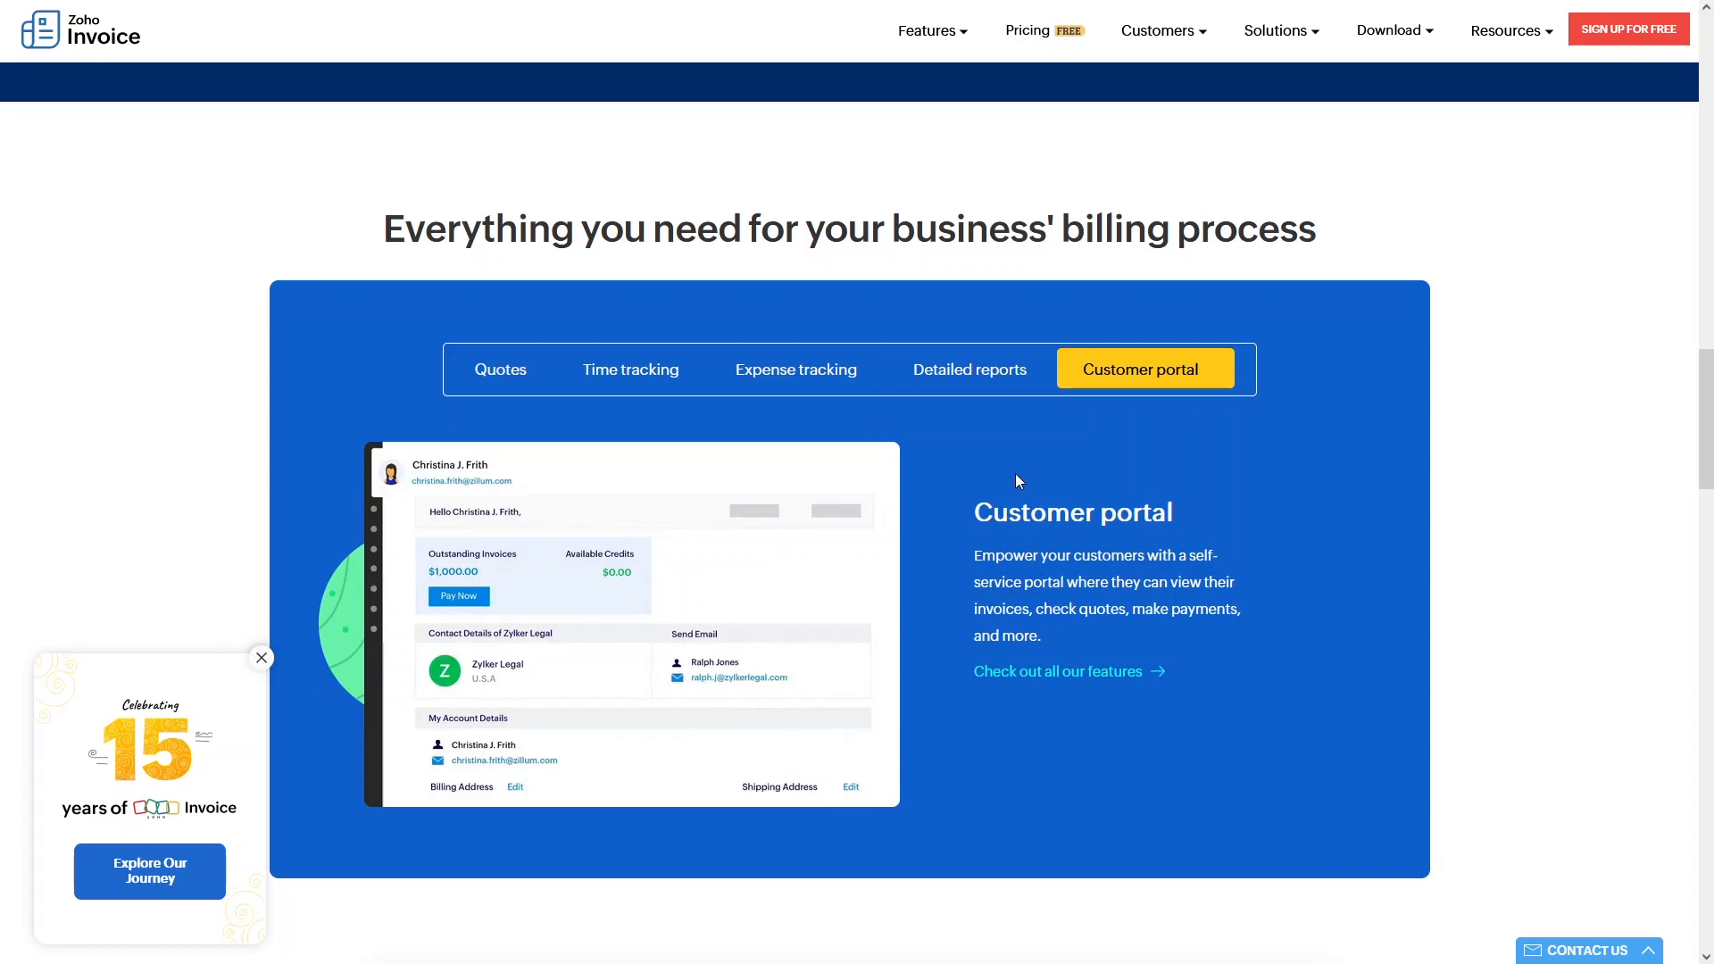
scroll(1015, 474, up, 20)
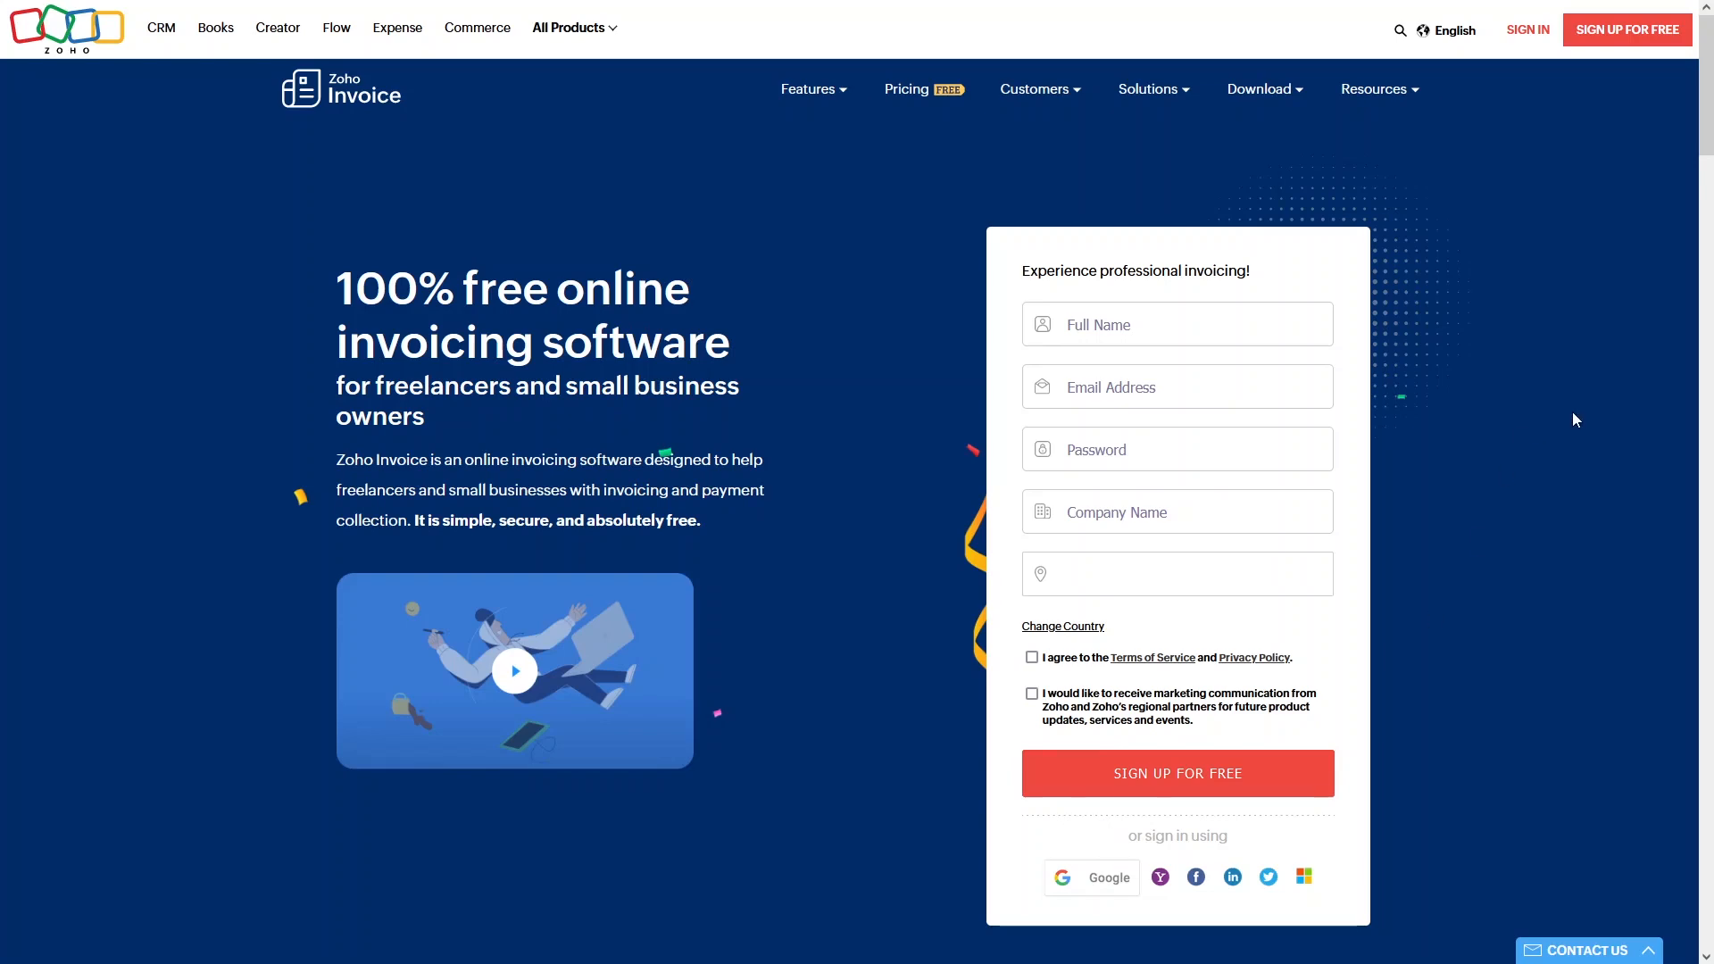
Sign in and open the empty All Customers list.
click(1521, 43)
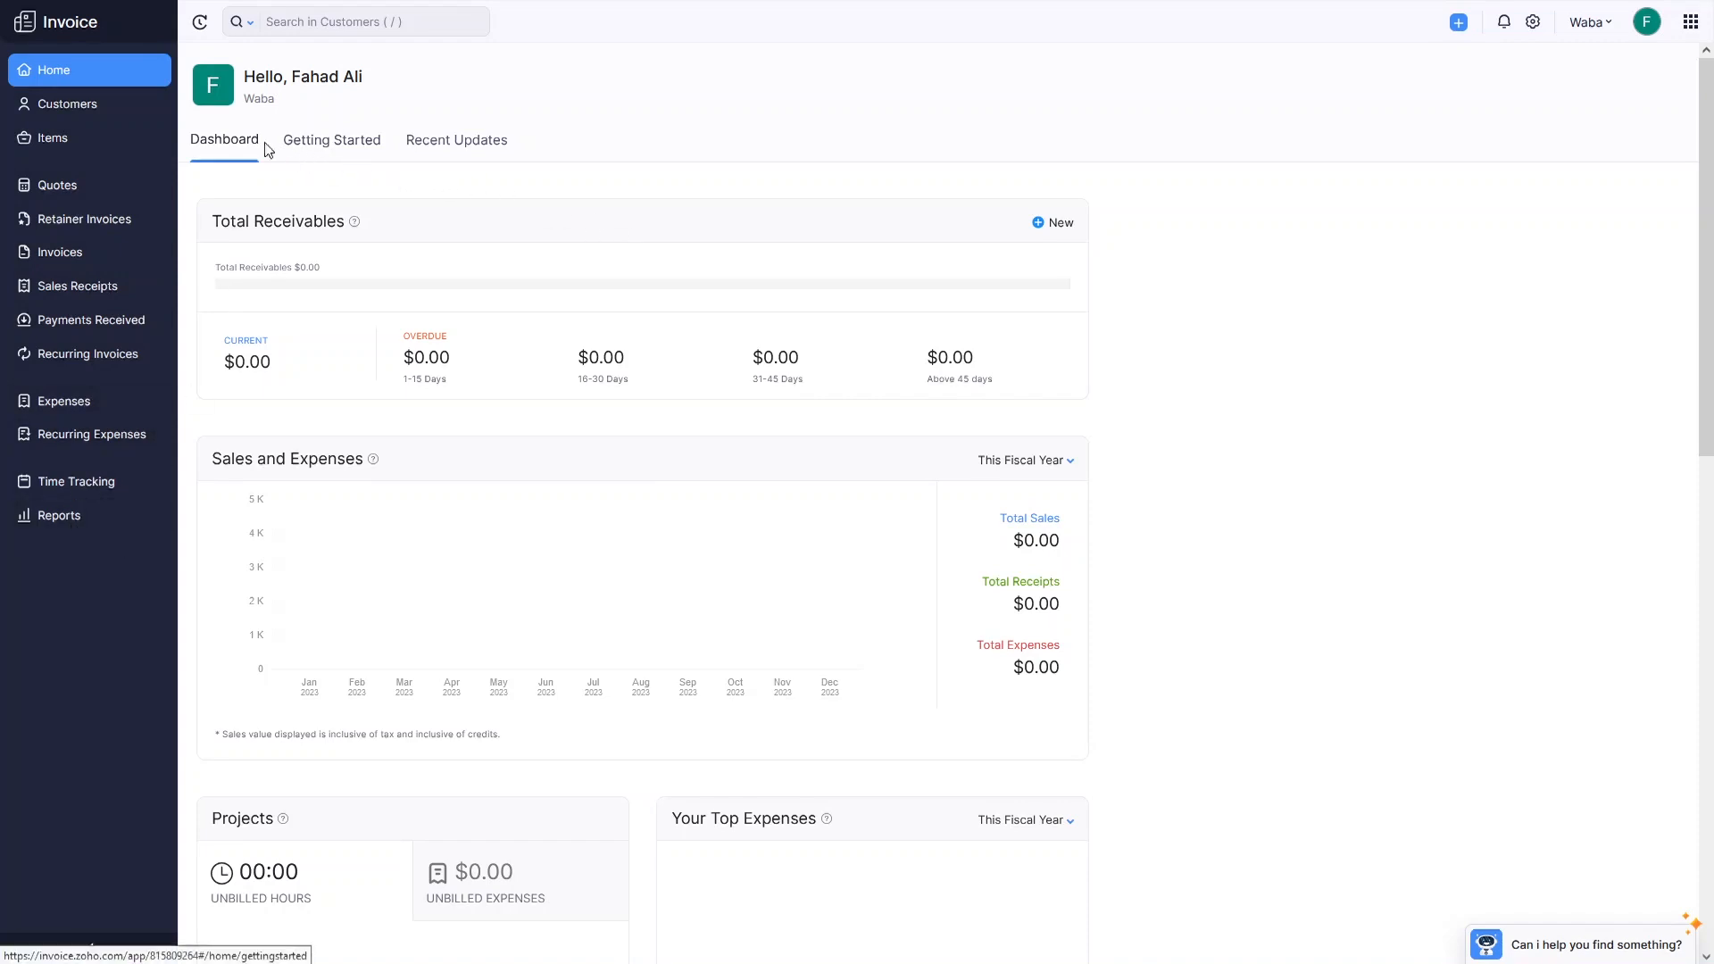
click(86, 118)
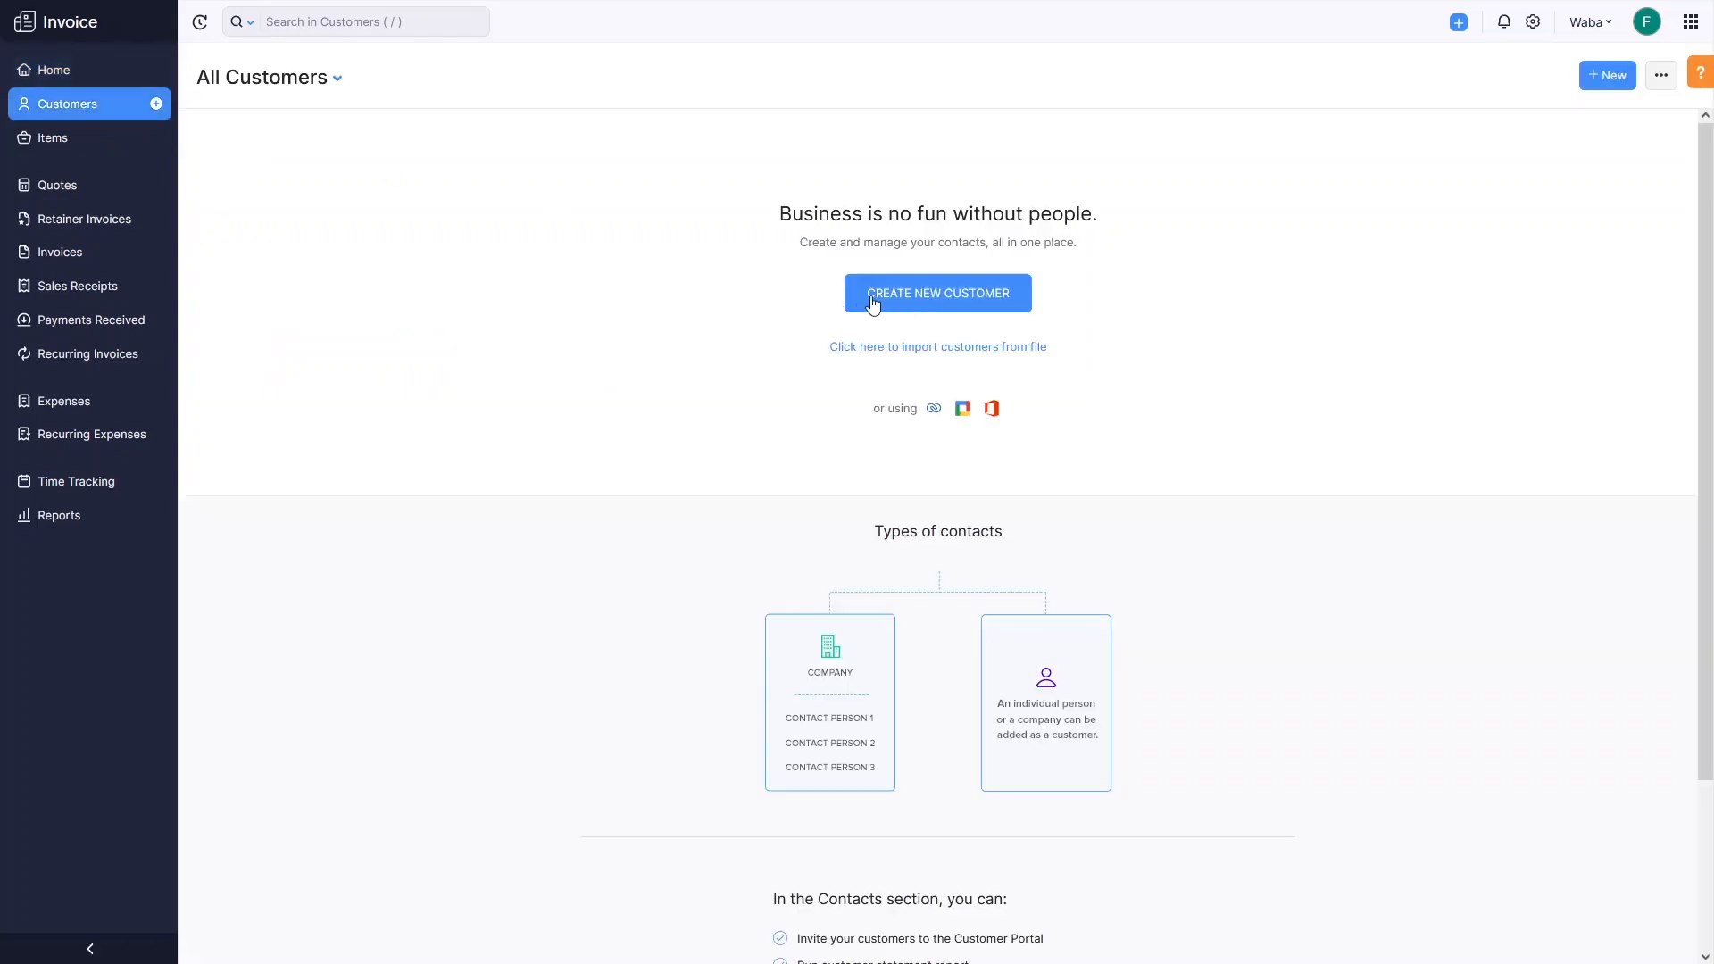
Start a new customer and enter the contact's e-mail address.
click(903, 308)
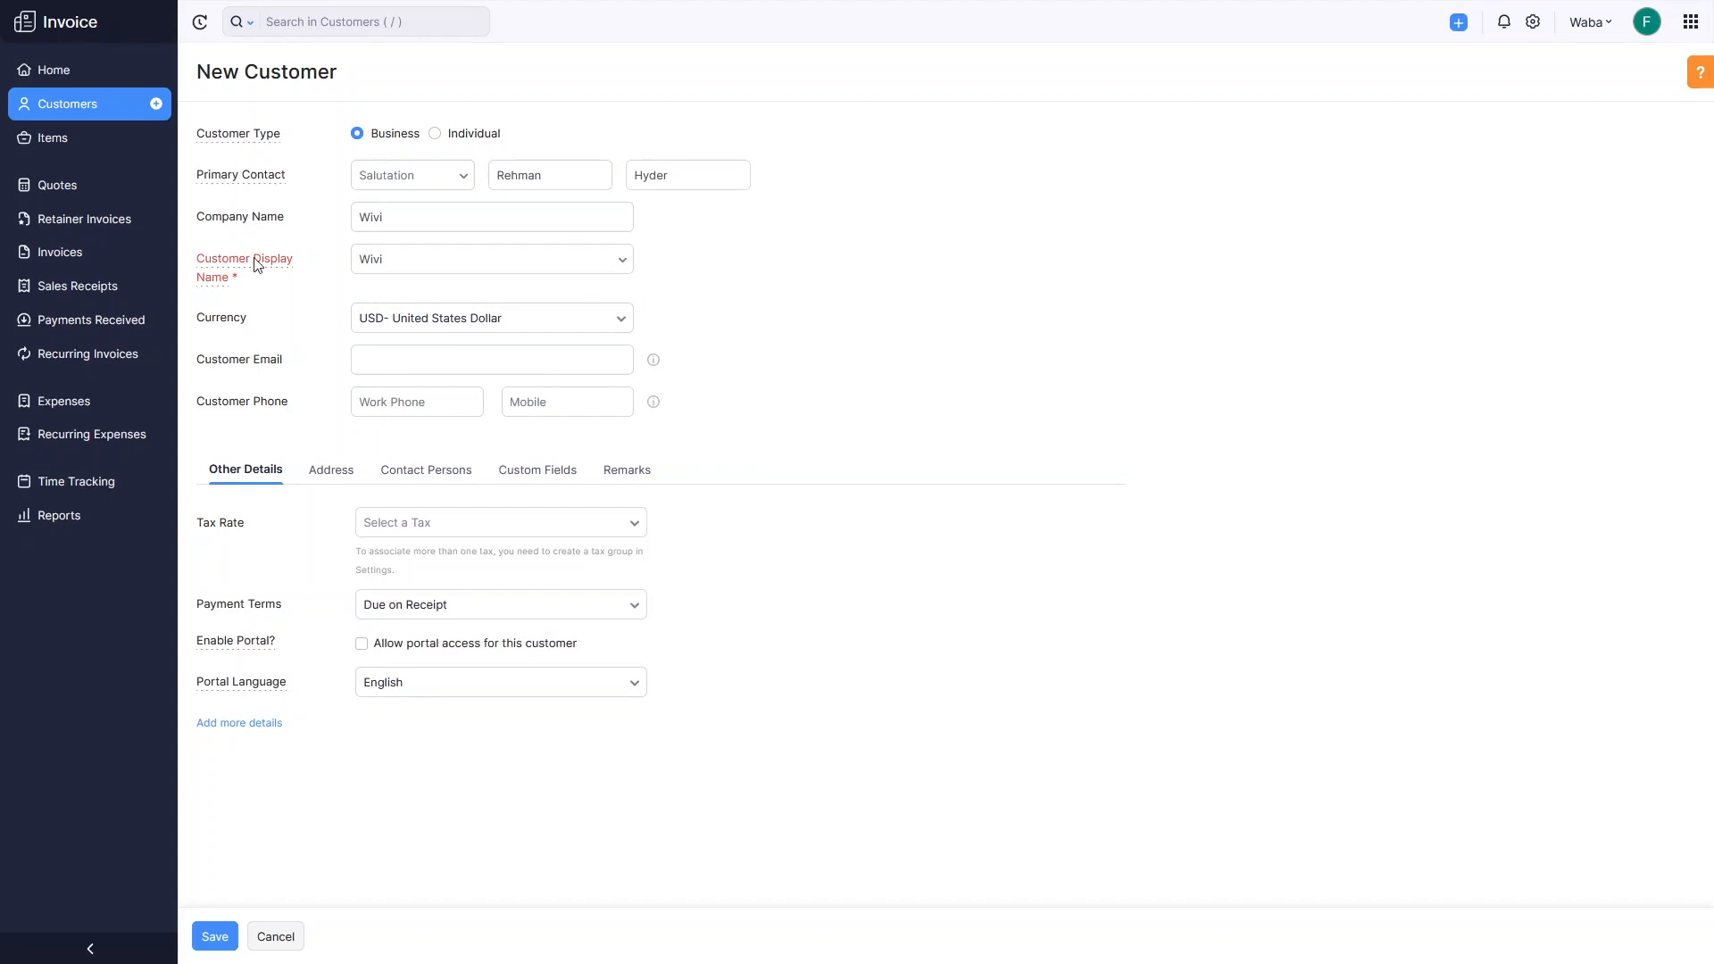
mouse_move(256, 272)
click(390, 359)
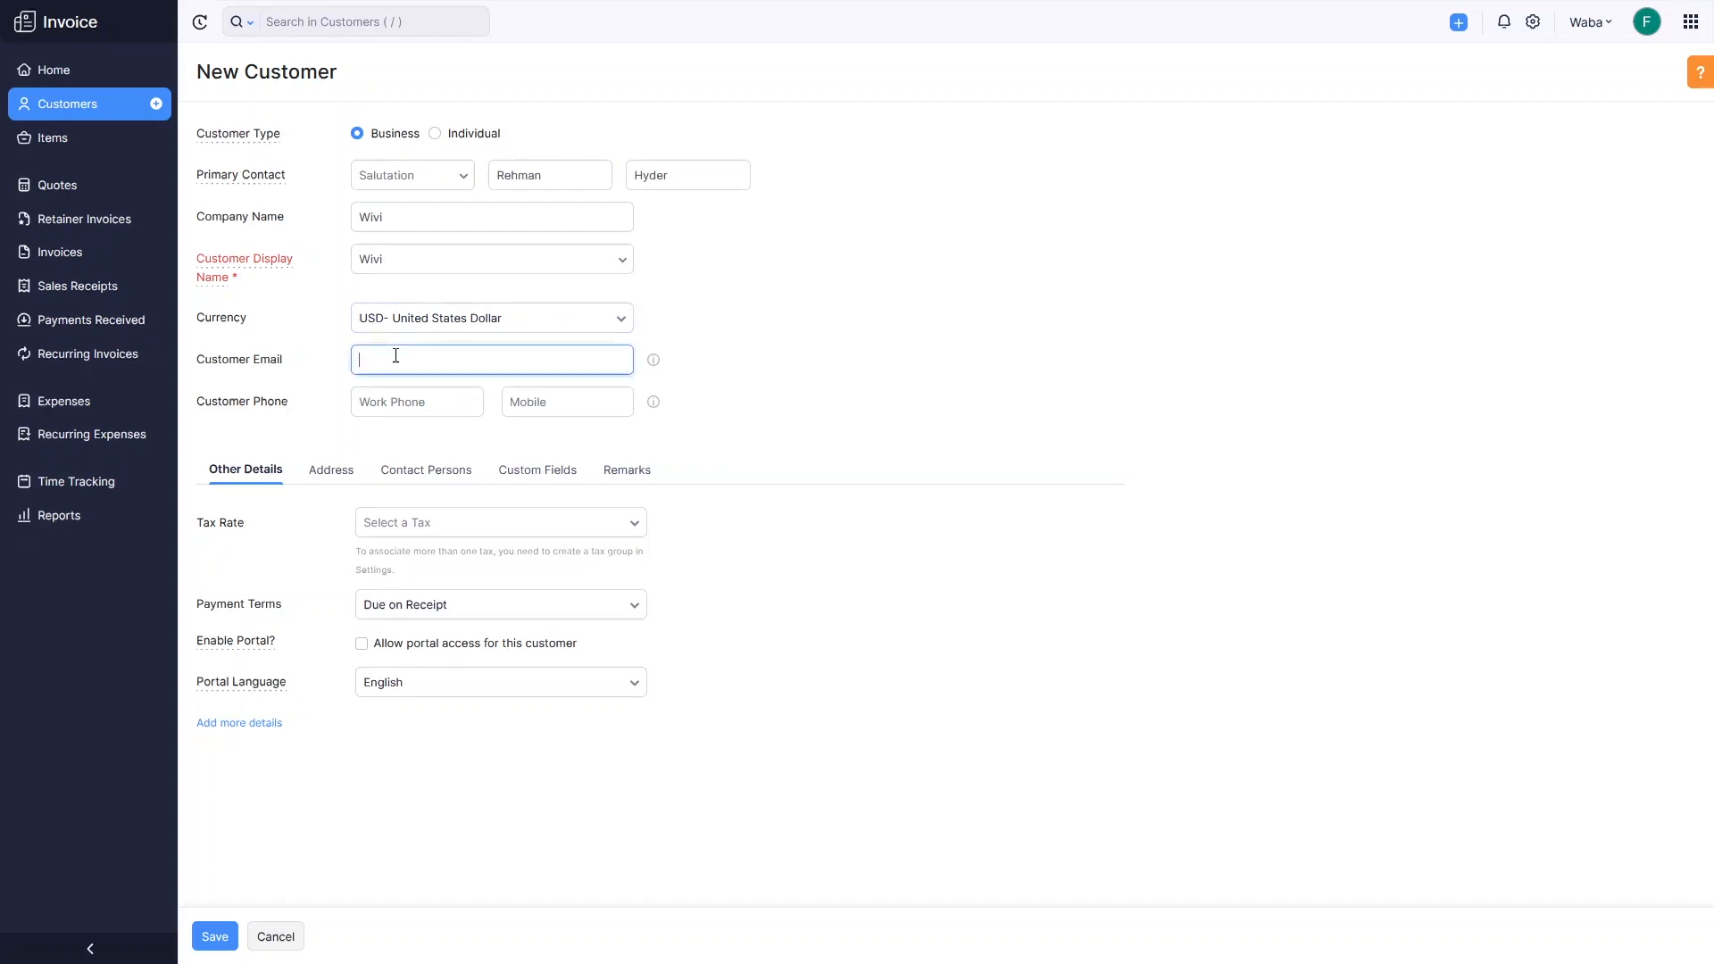
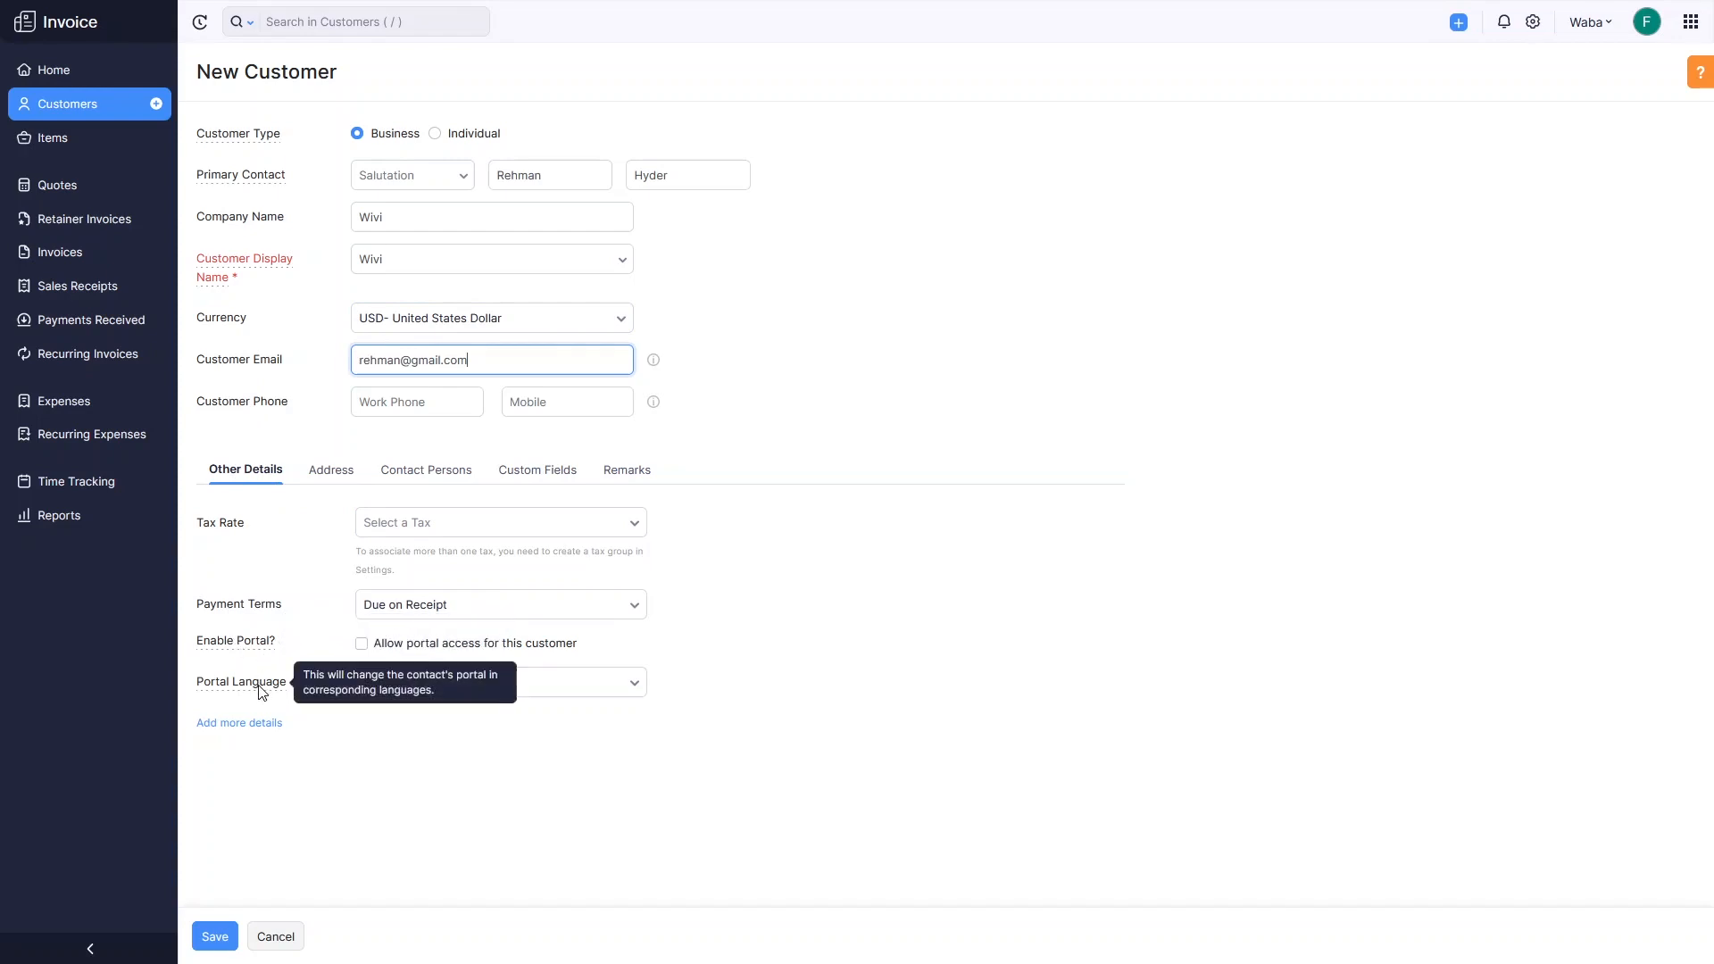
Review the Address, Contact Persons, Custom Fields and Remarks tabs, set type Individual, and save.
click(330, 485)
scroll(460, 546, down, 2)
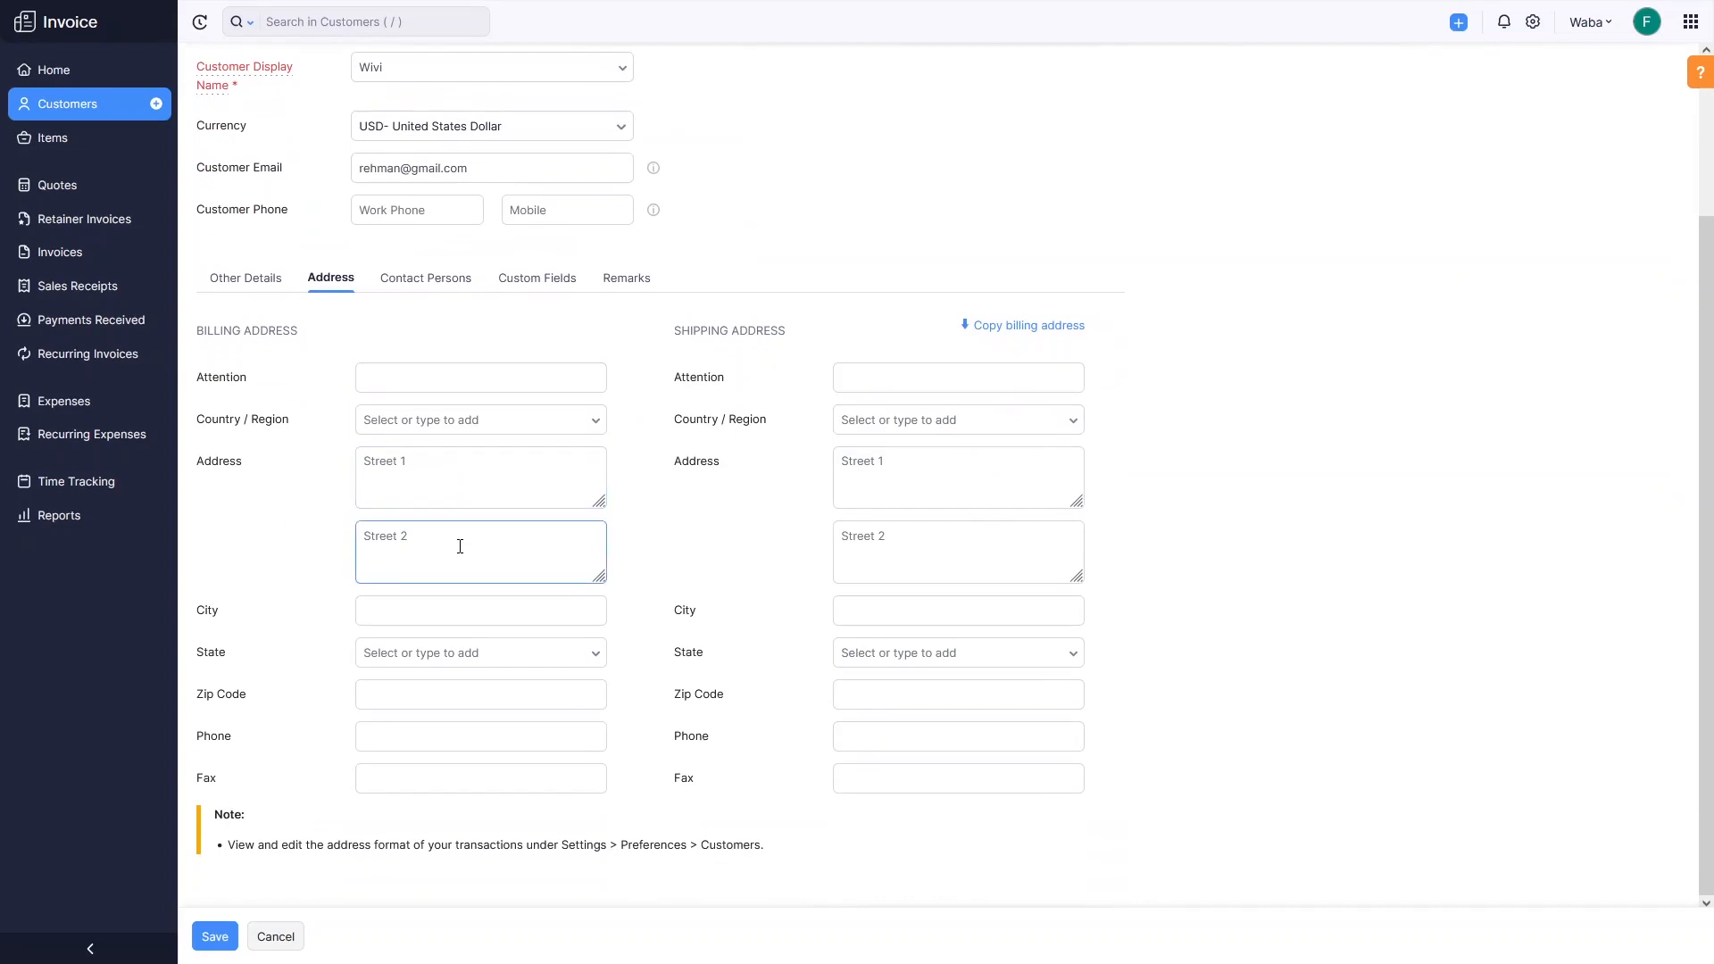
click(426, 287)
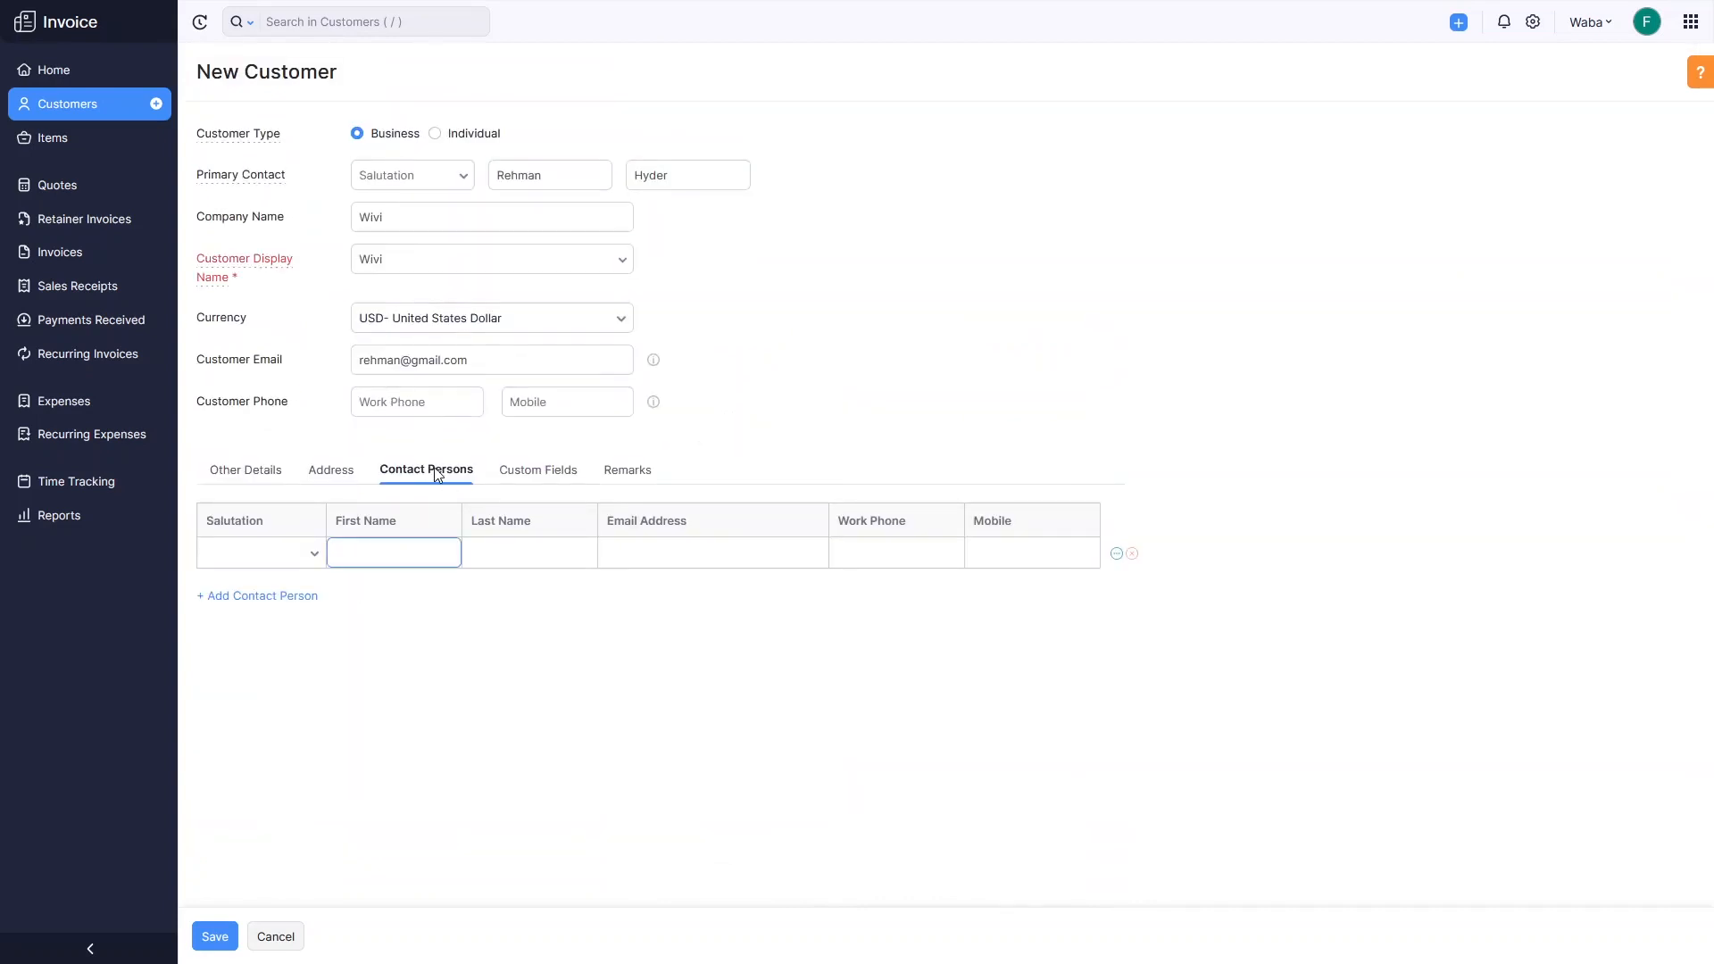
click(522, 474)
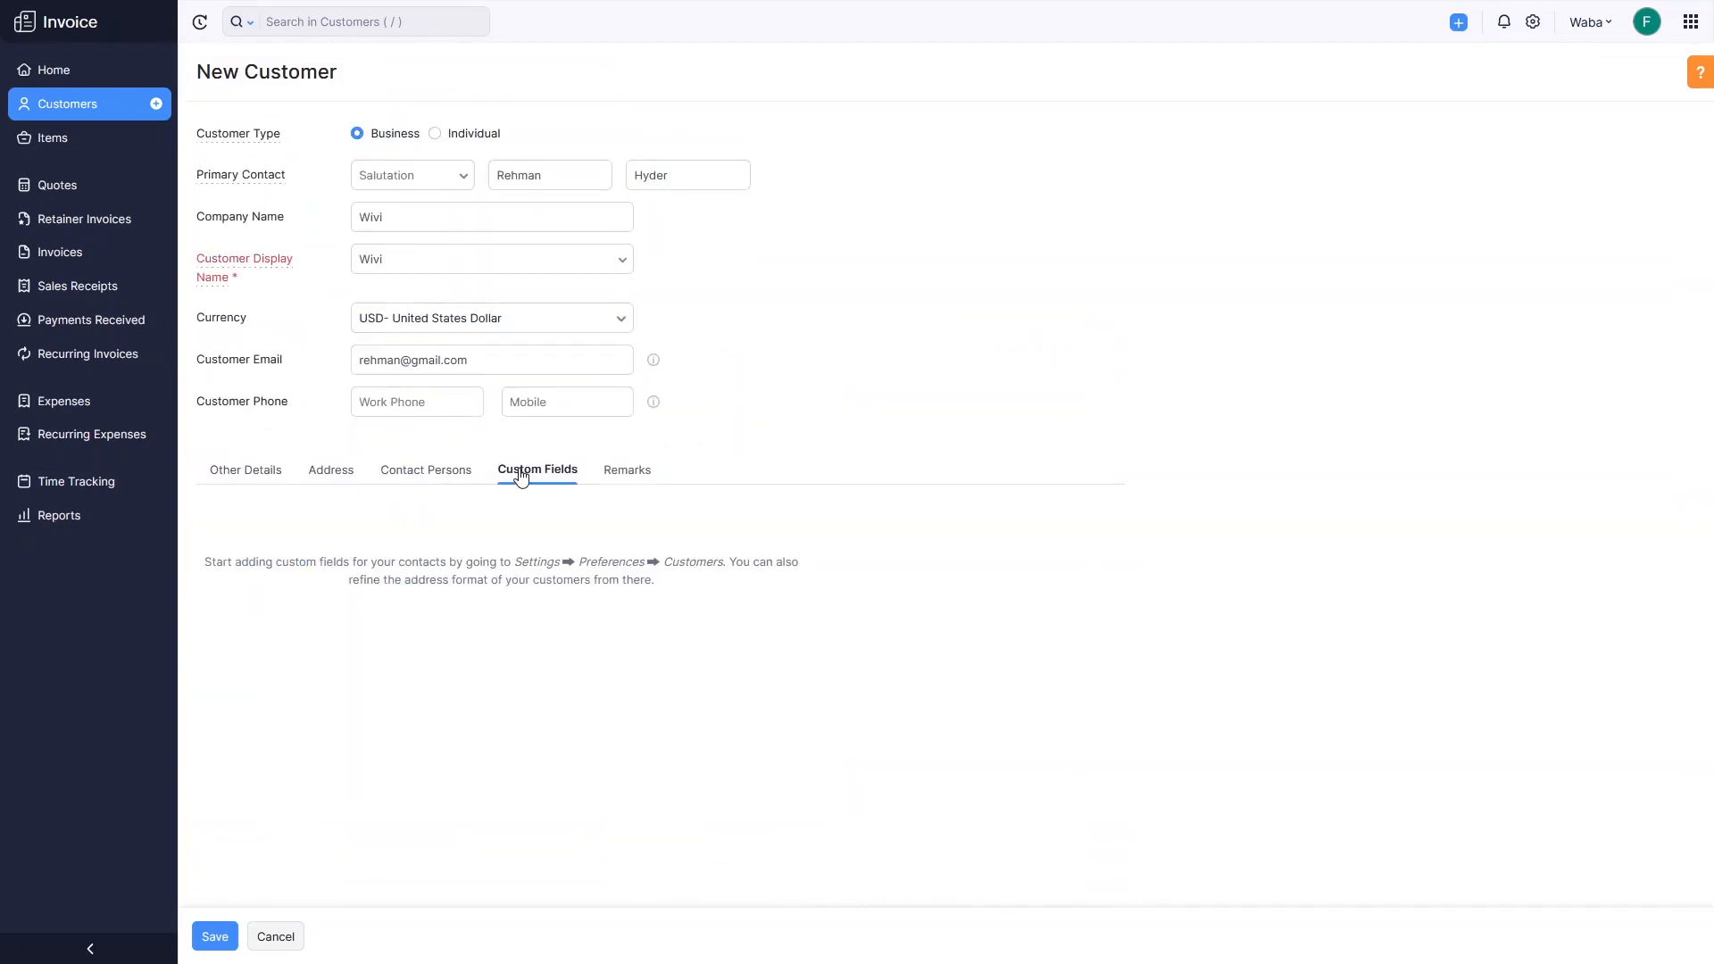
click(621, 482)
click(263, 473)
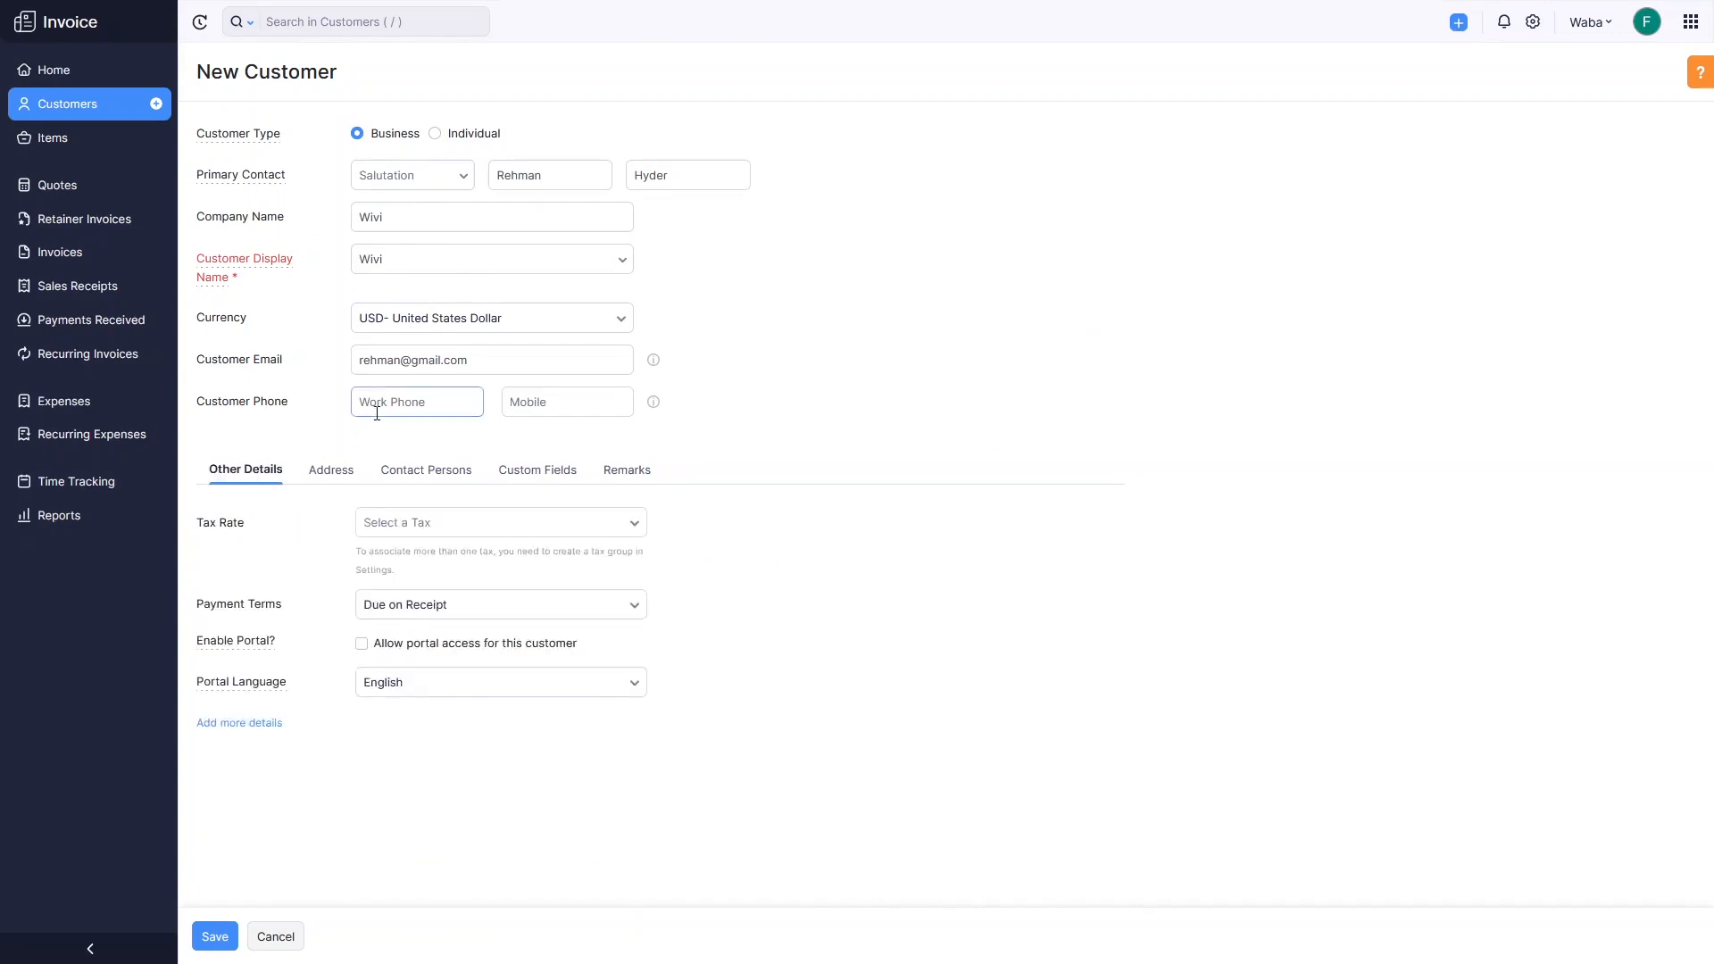
click(438, 135)
click(214, 942)
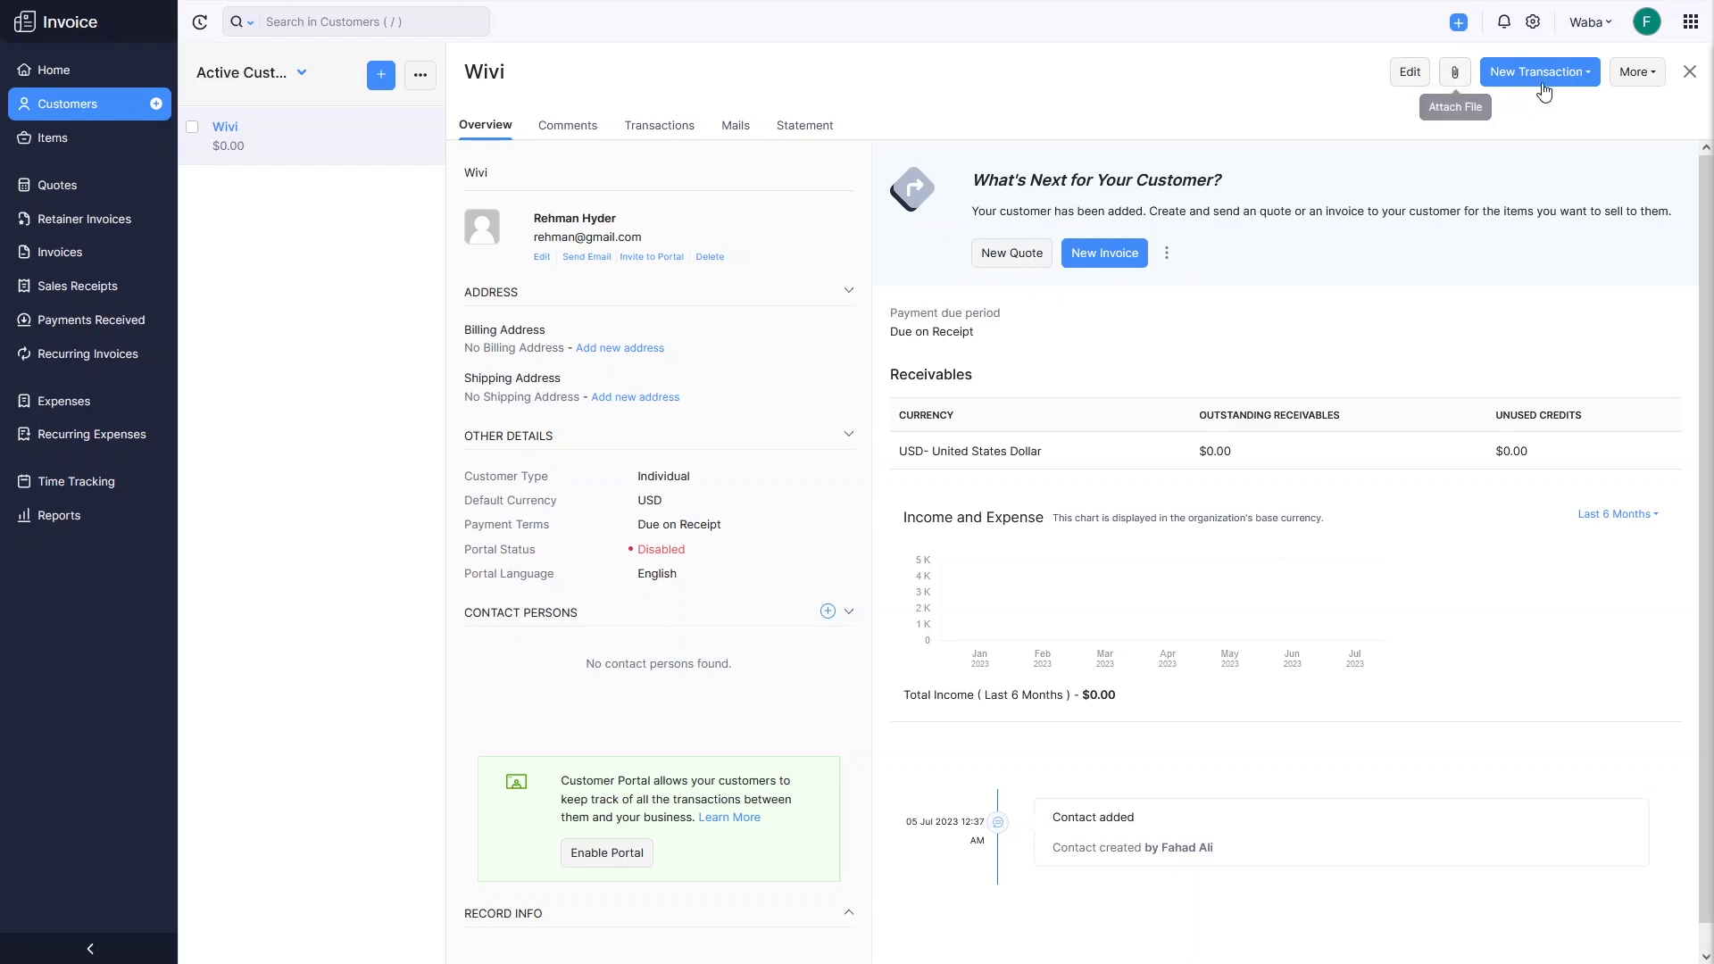
click(1592, 84)
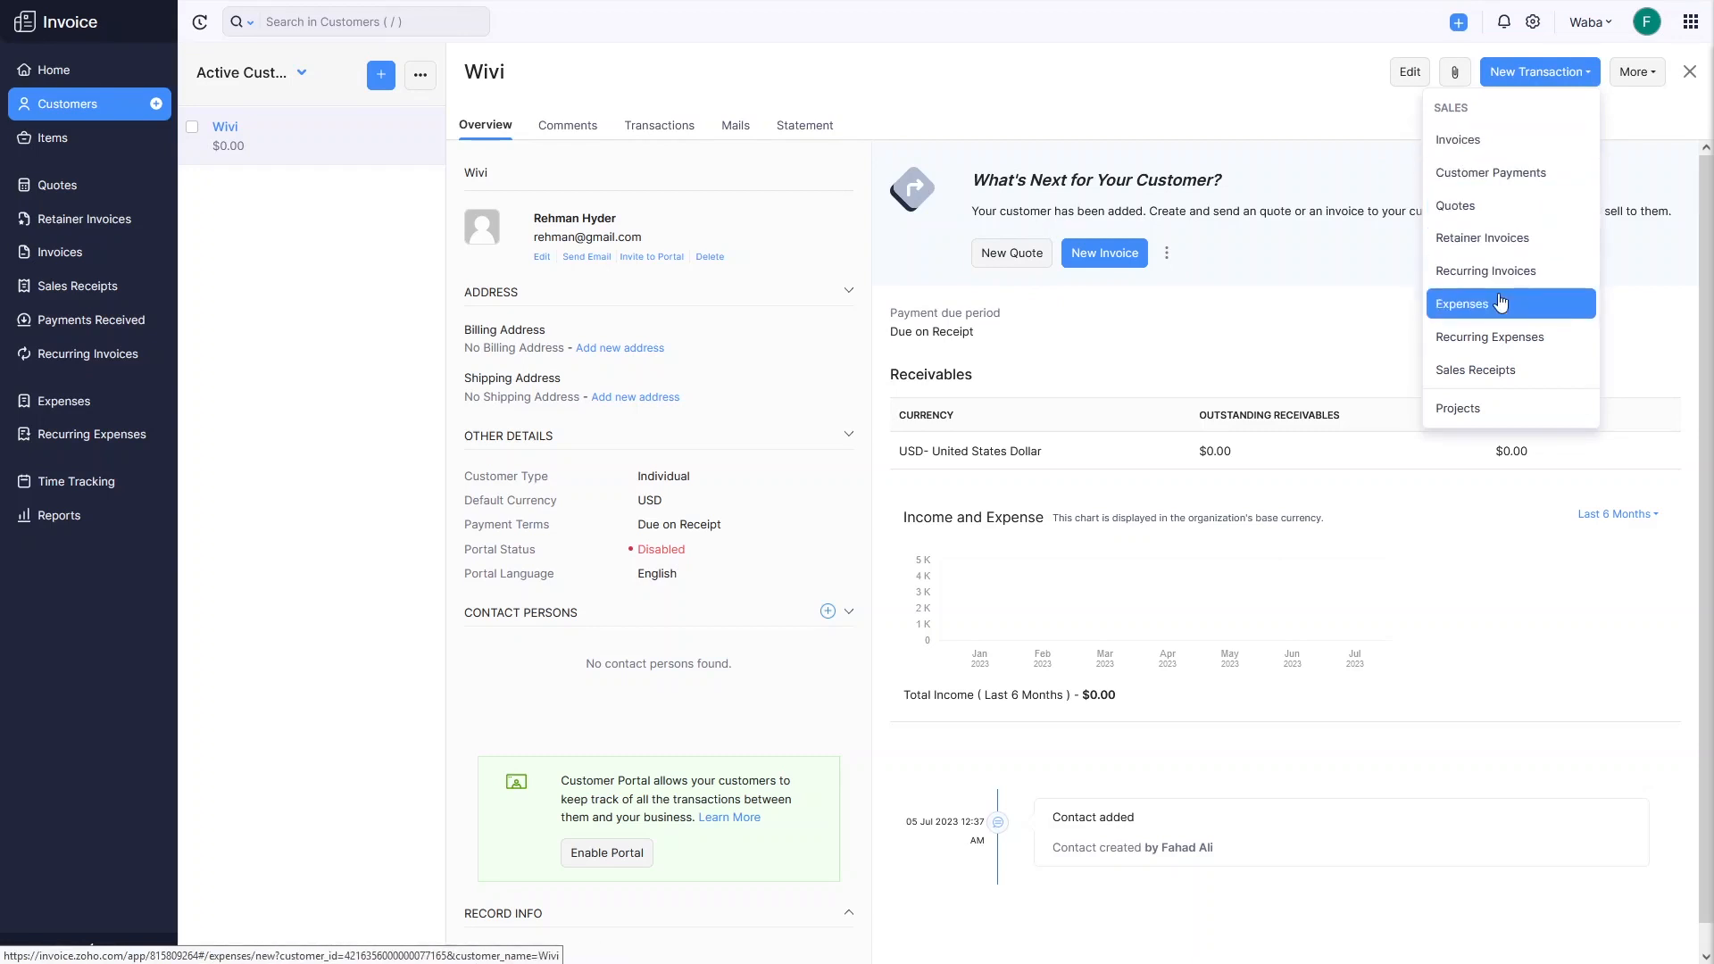
click(1396, 337)
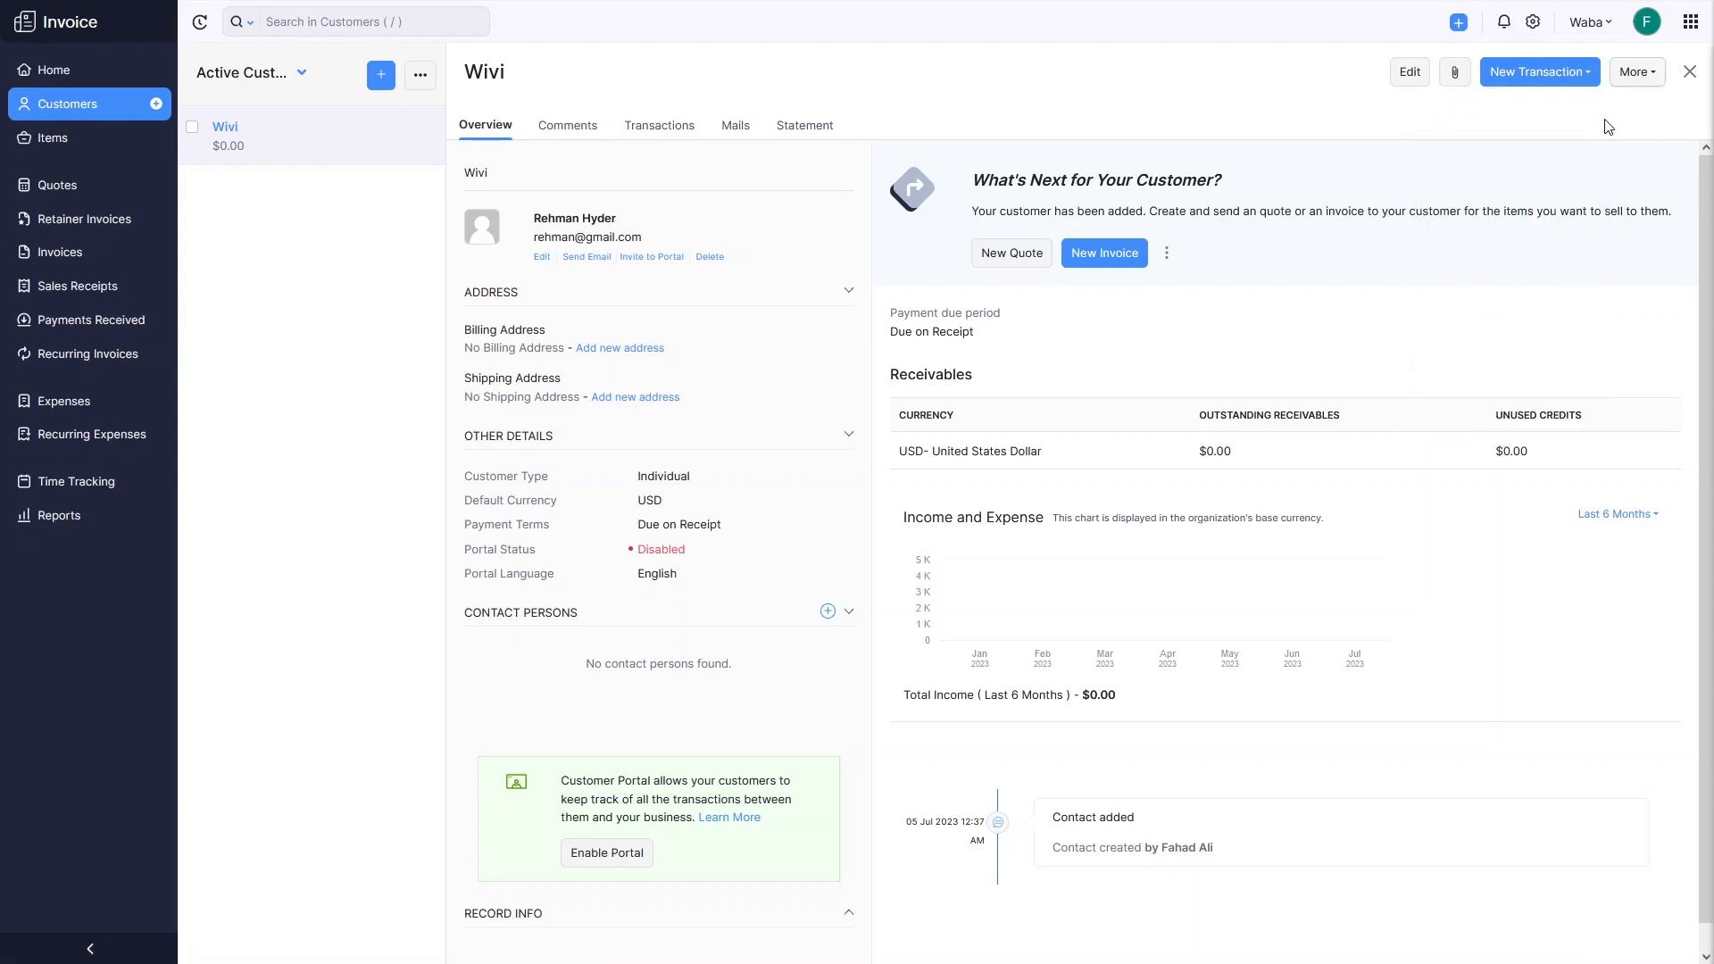
click(1638, 83)
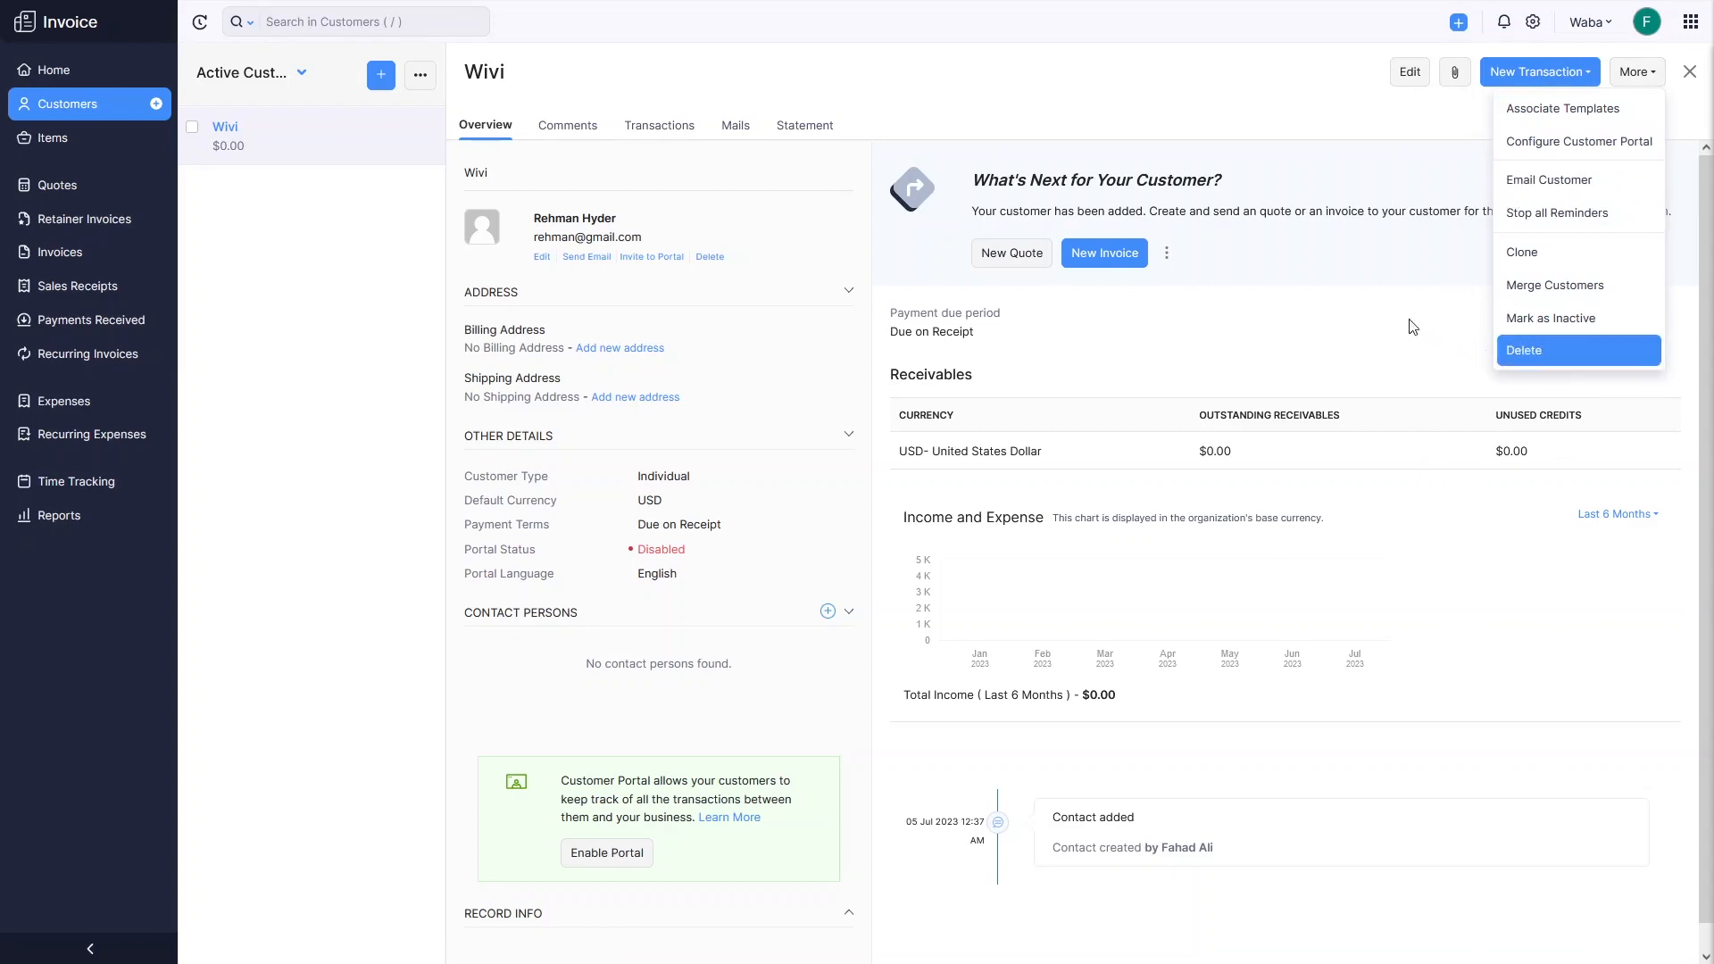
scroll(1071, 299, down, 1)
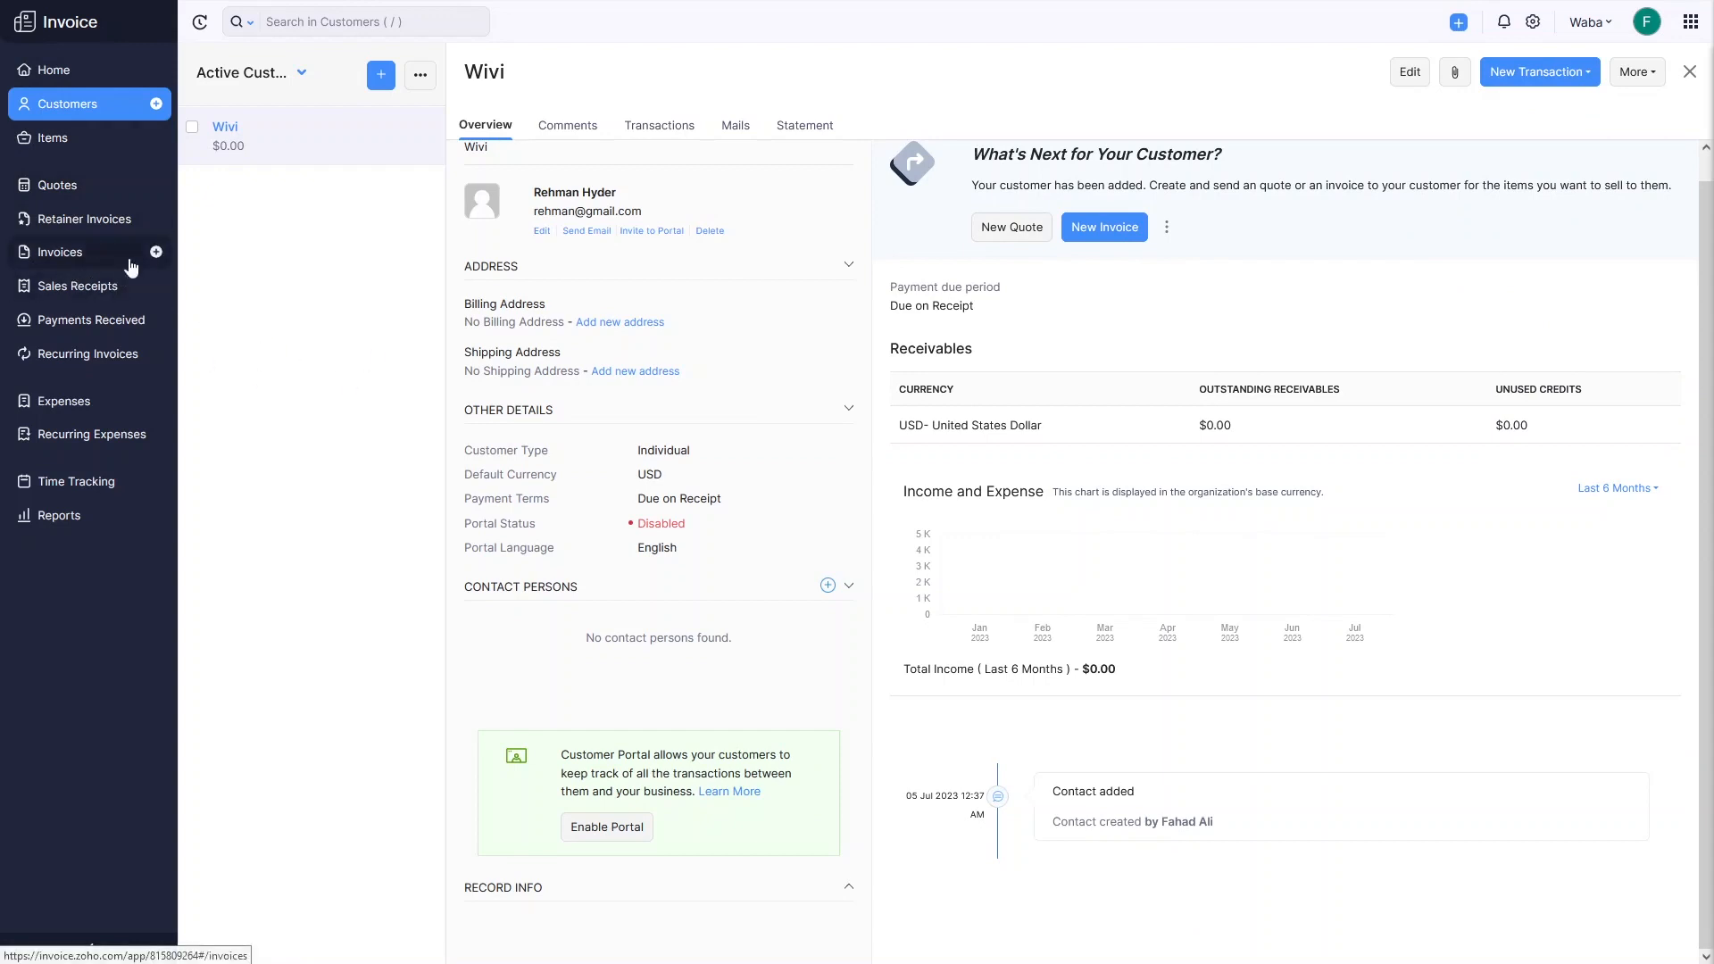
Create a new item named SEO Service with pcs as its unit.
click(54, 145)
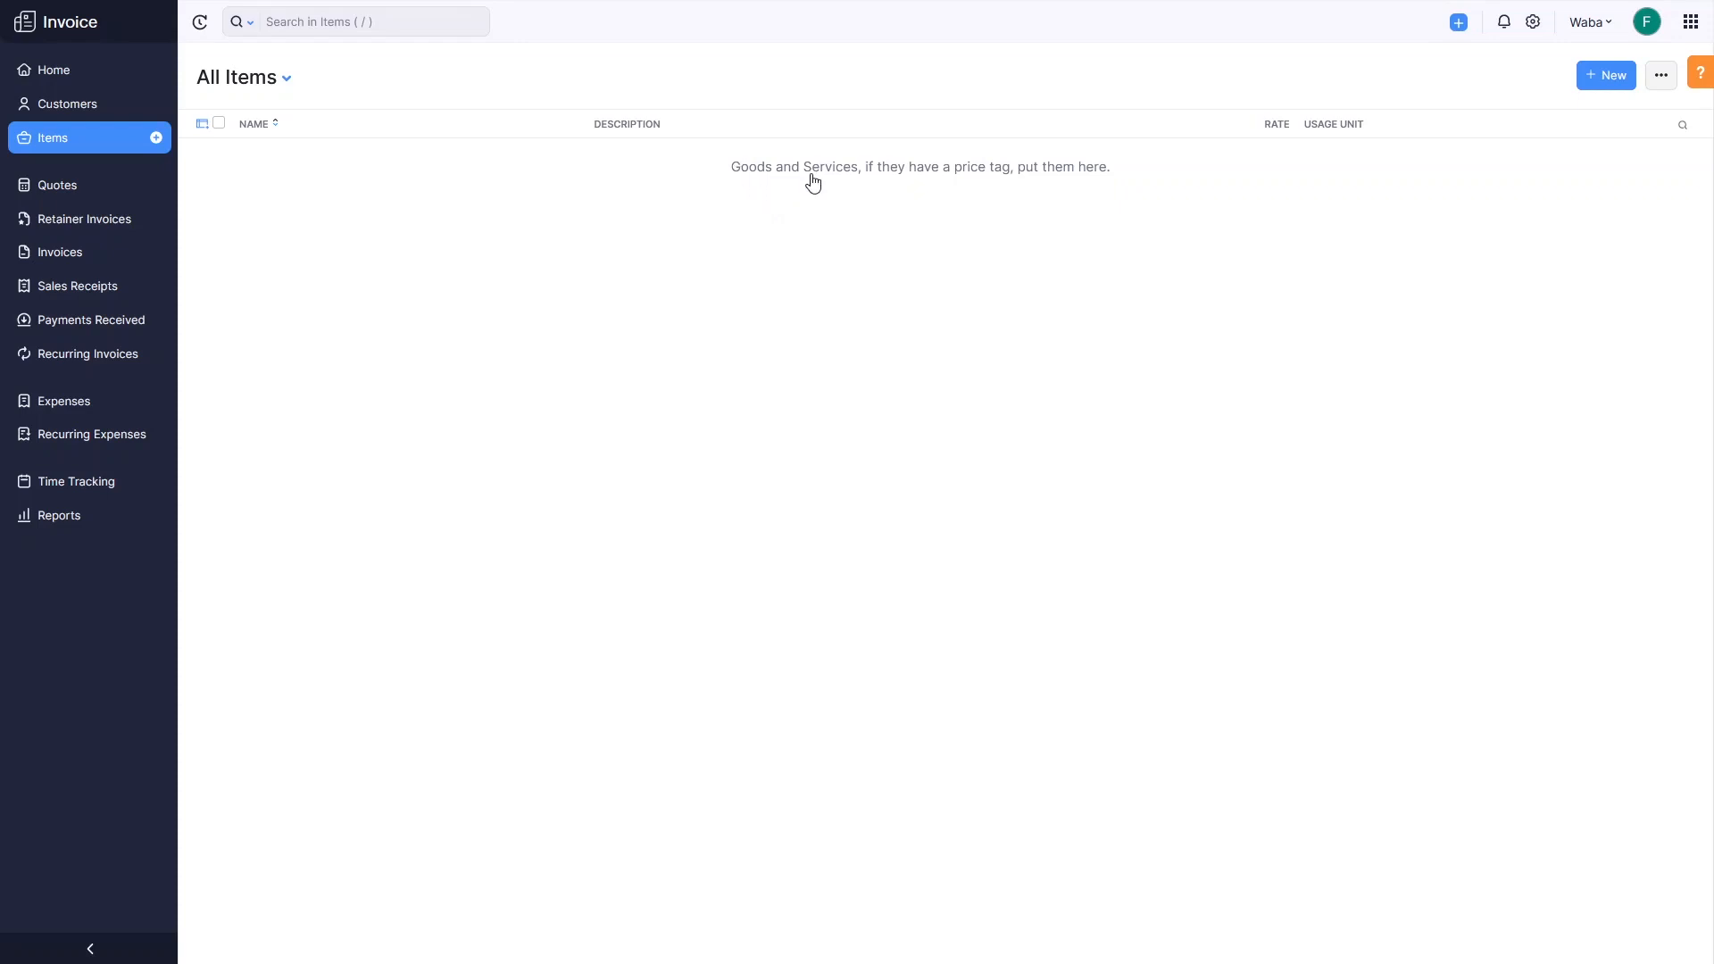
click(1600, 94)
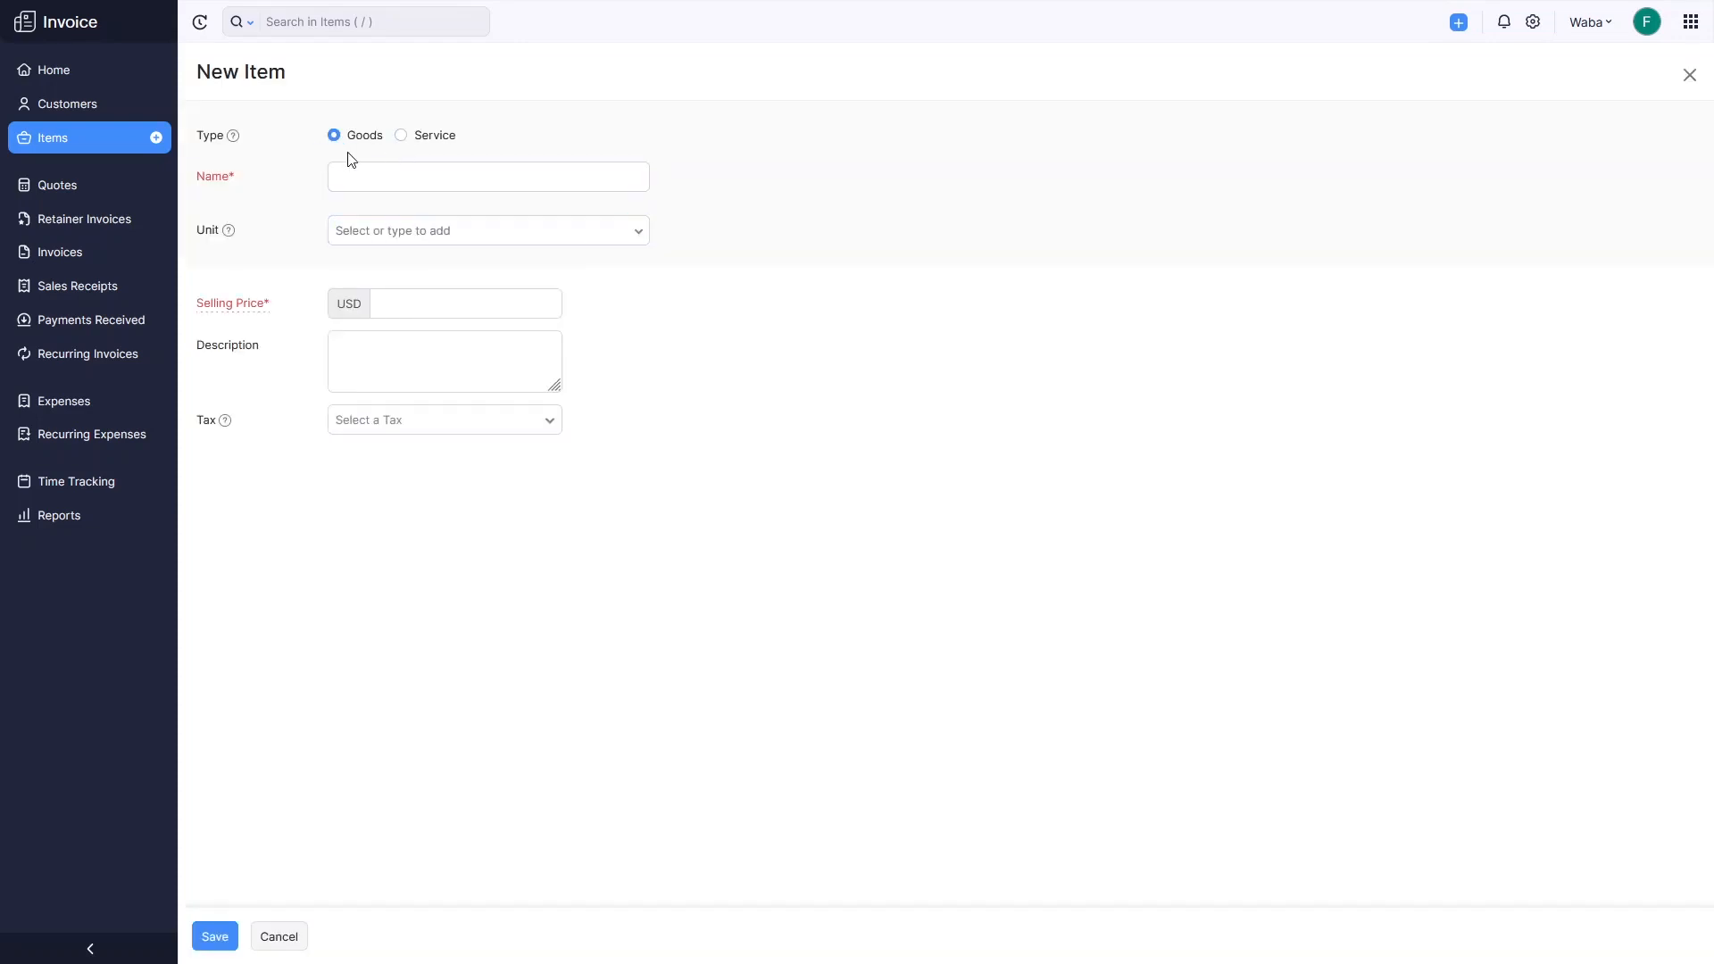
click(408, 178)
text(SEO Service)
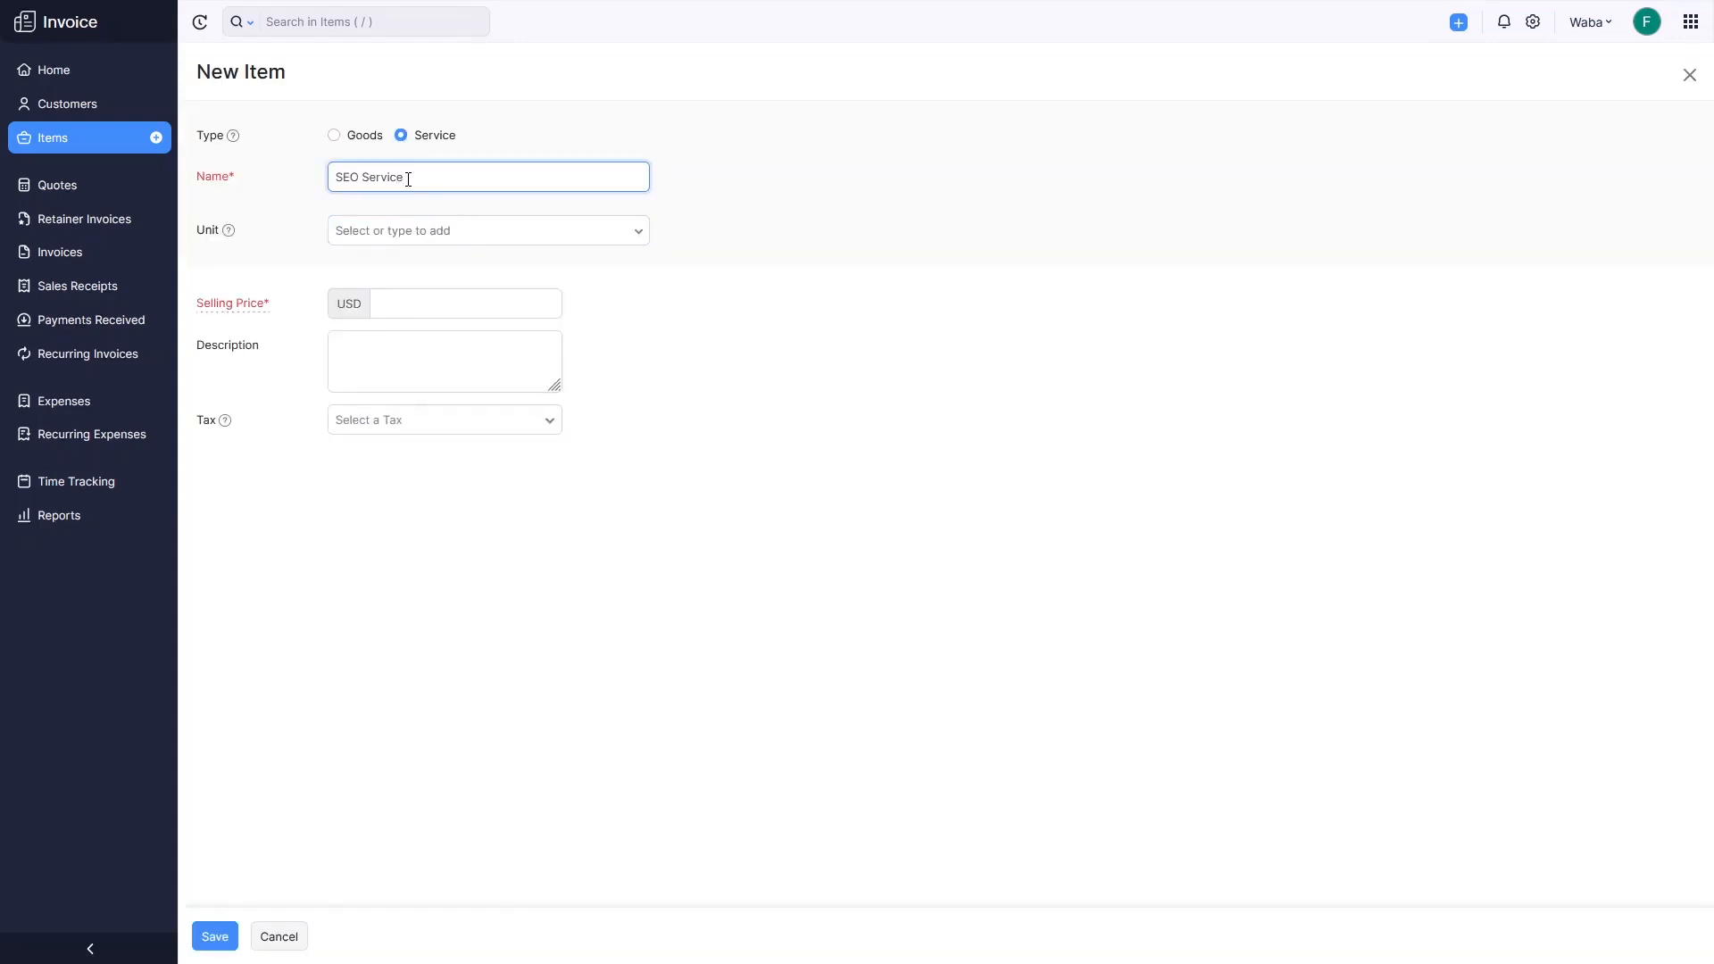
click(445, 229)
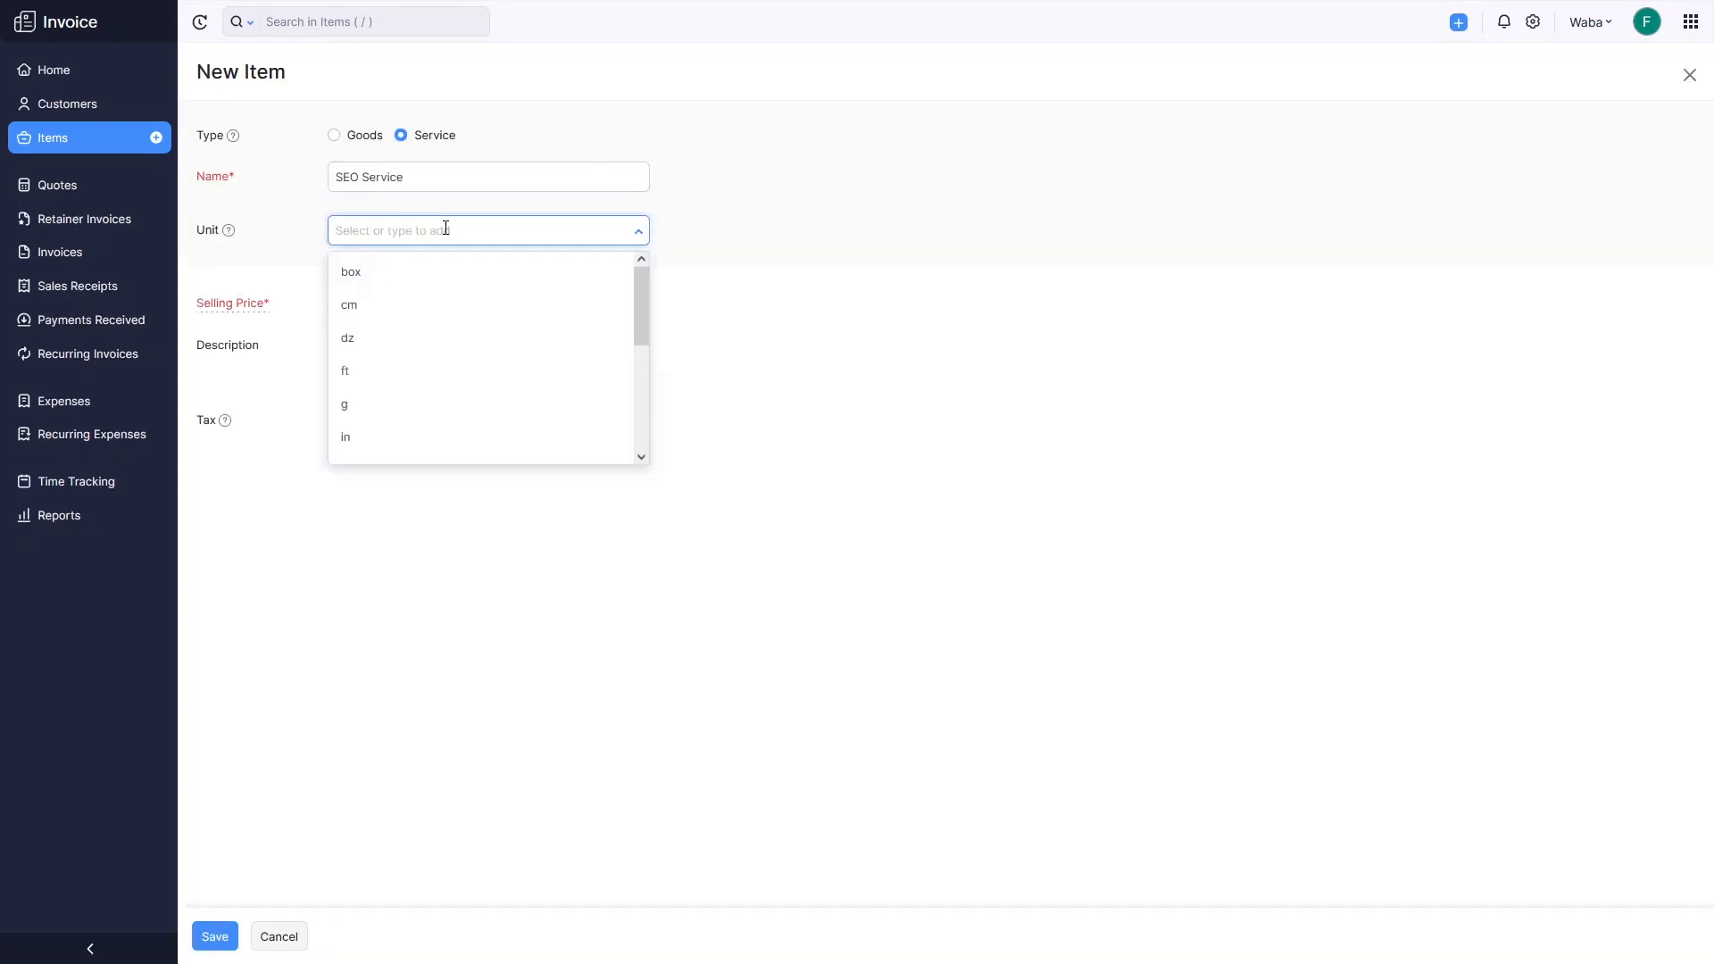
text(pc)
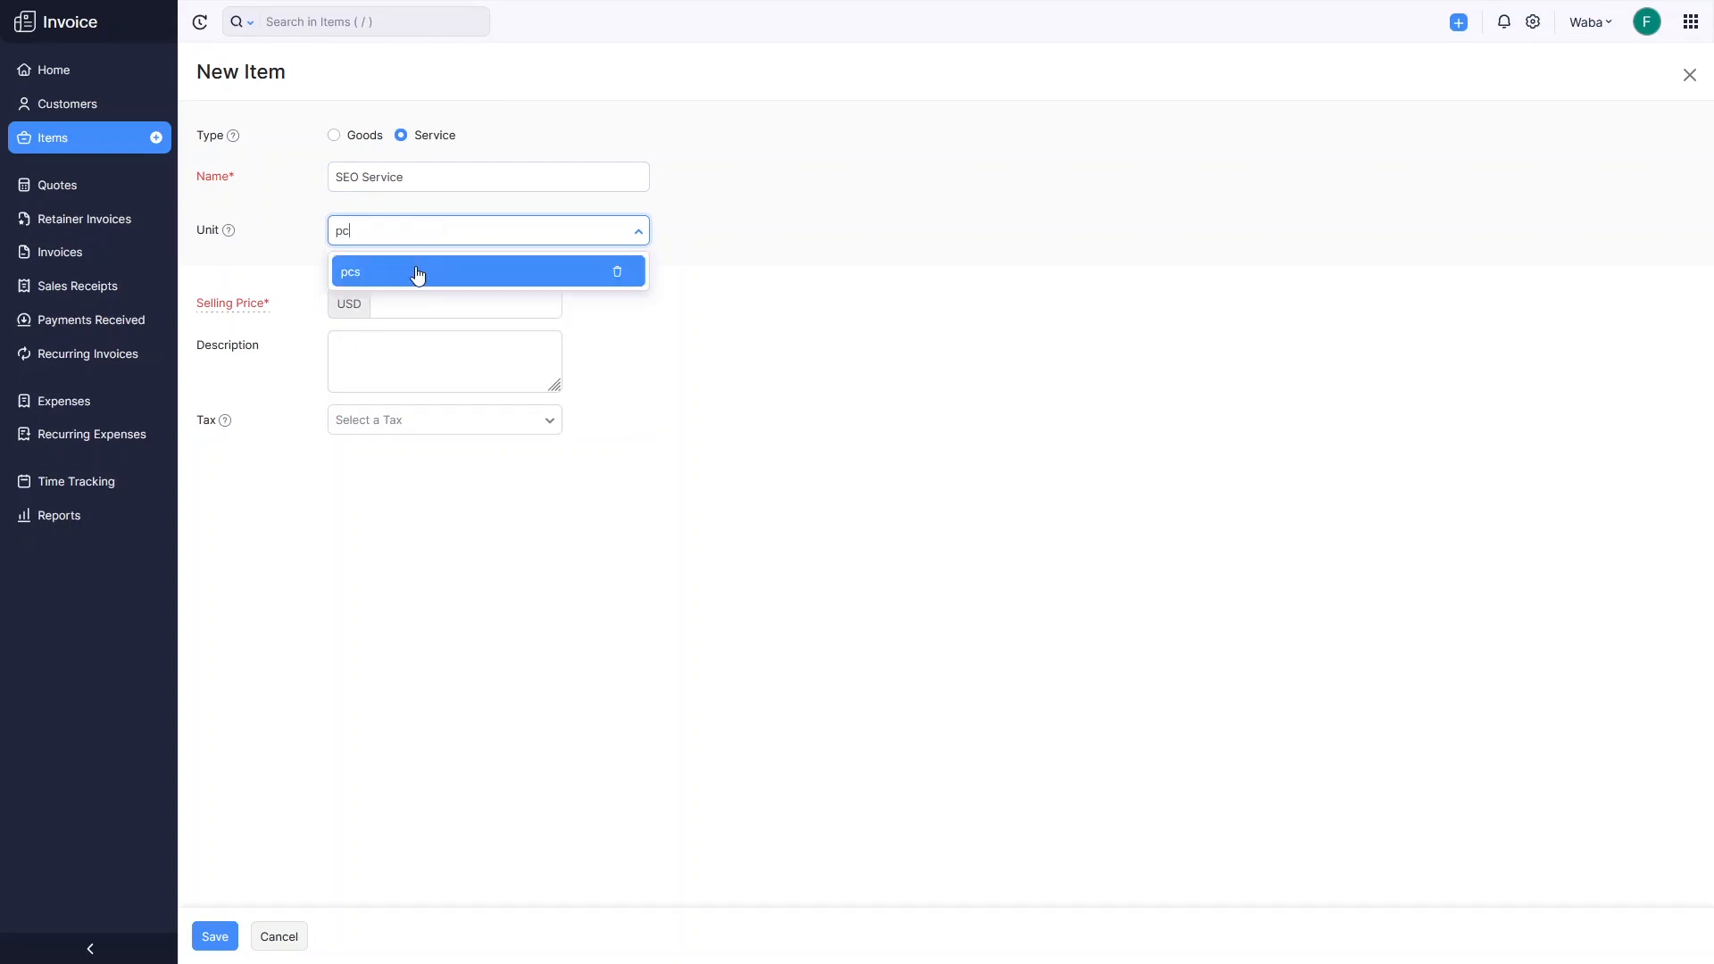
click(413, 272)
Give it a 50 selling price and description 'sample details', leave tax empty, and save.
click(390, 312)
text(50)
click(474, 347)
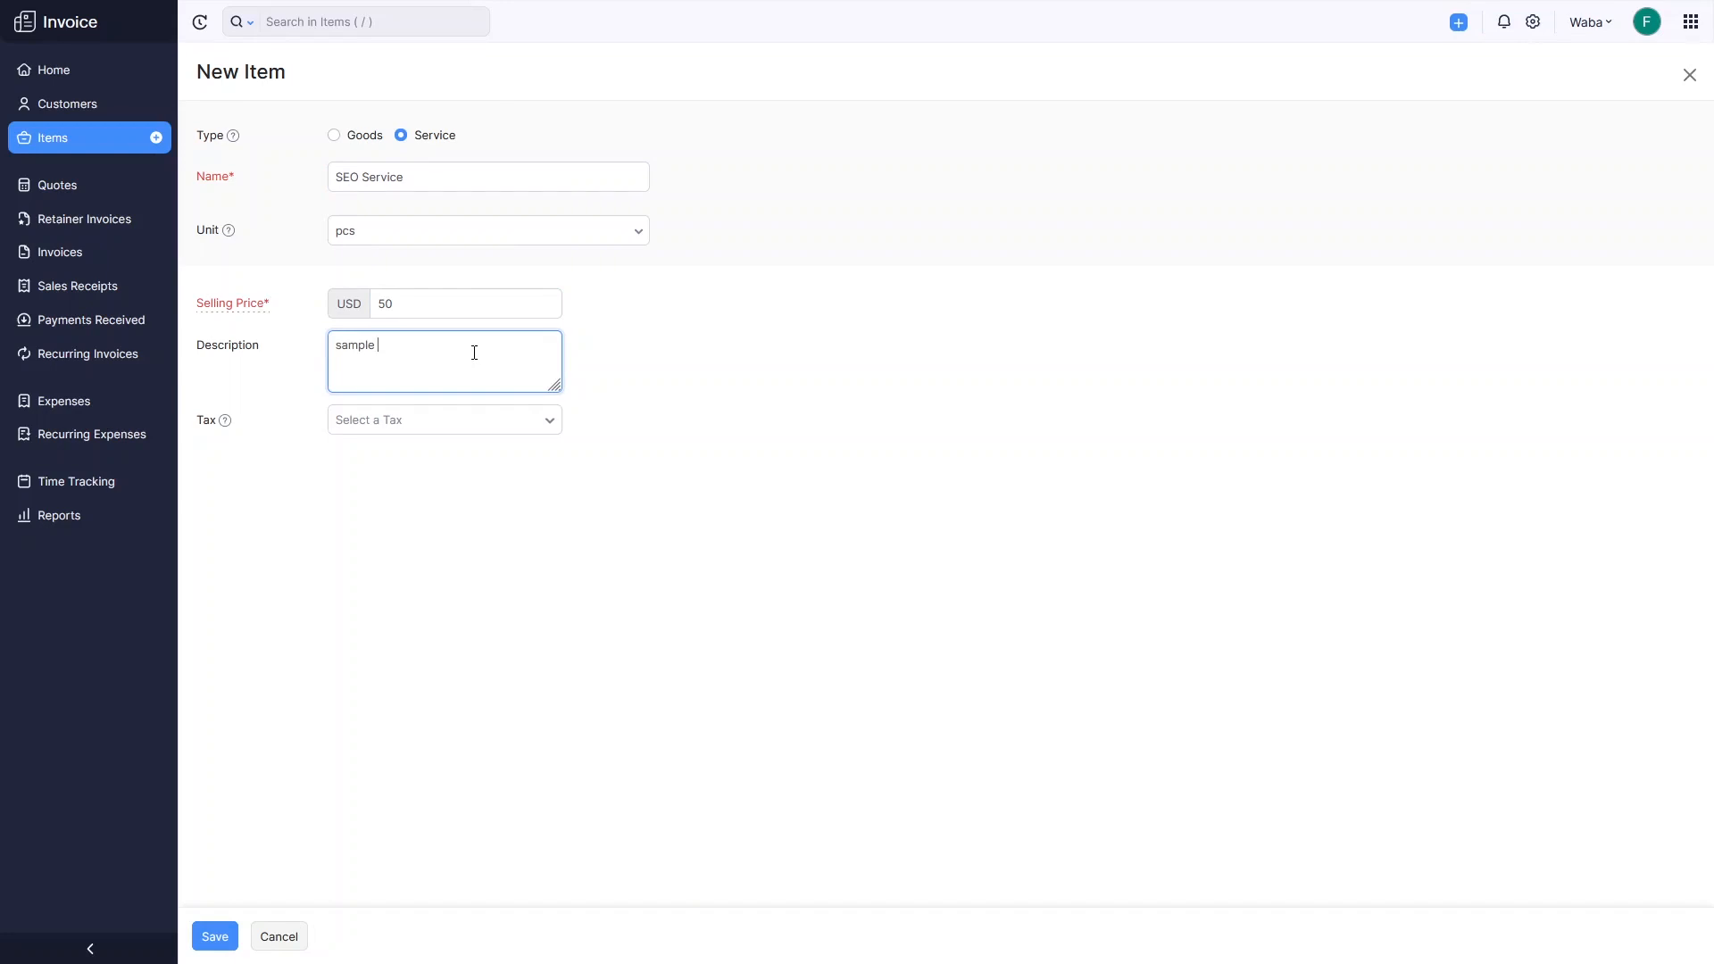
text(sample details)
click(468, 420)
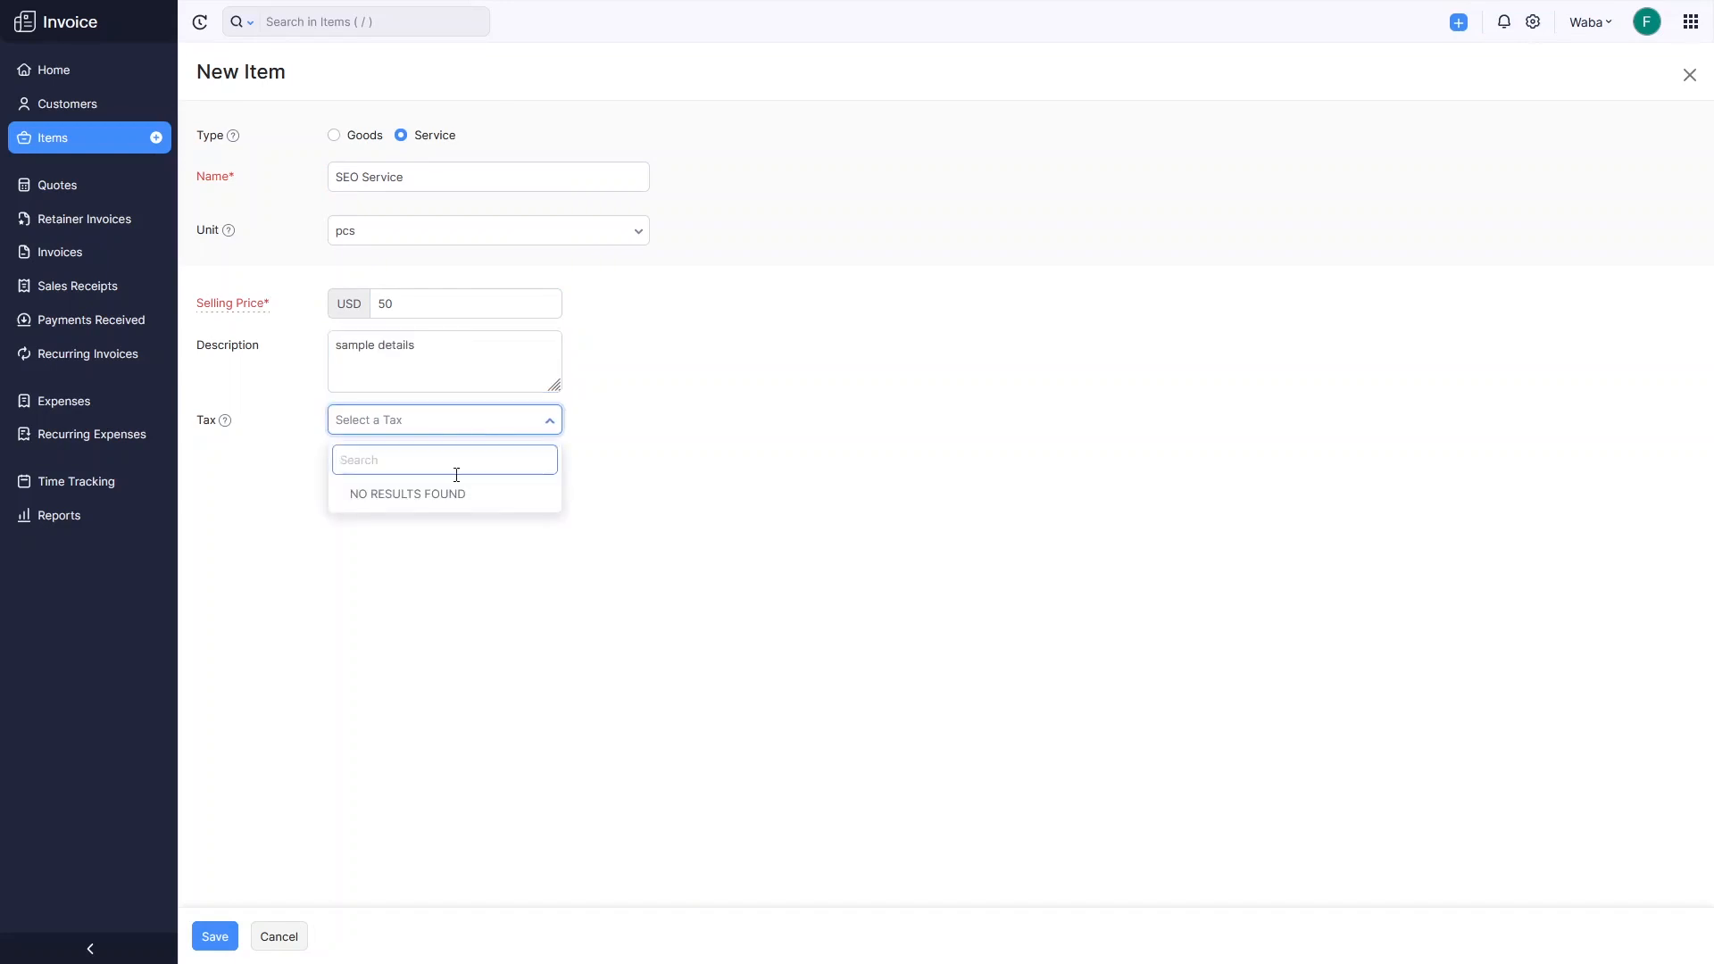
click(393, 516)
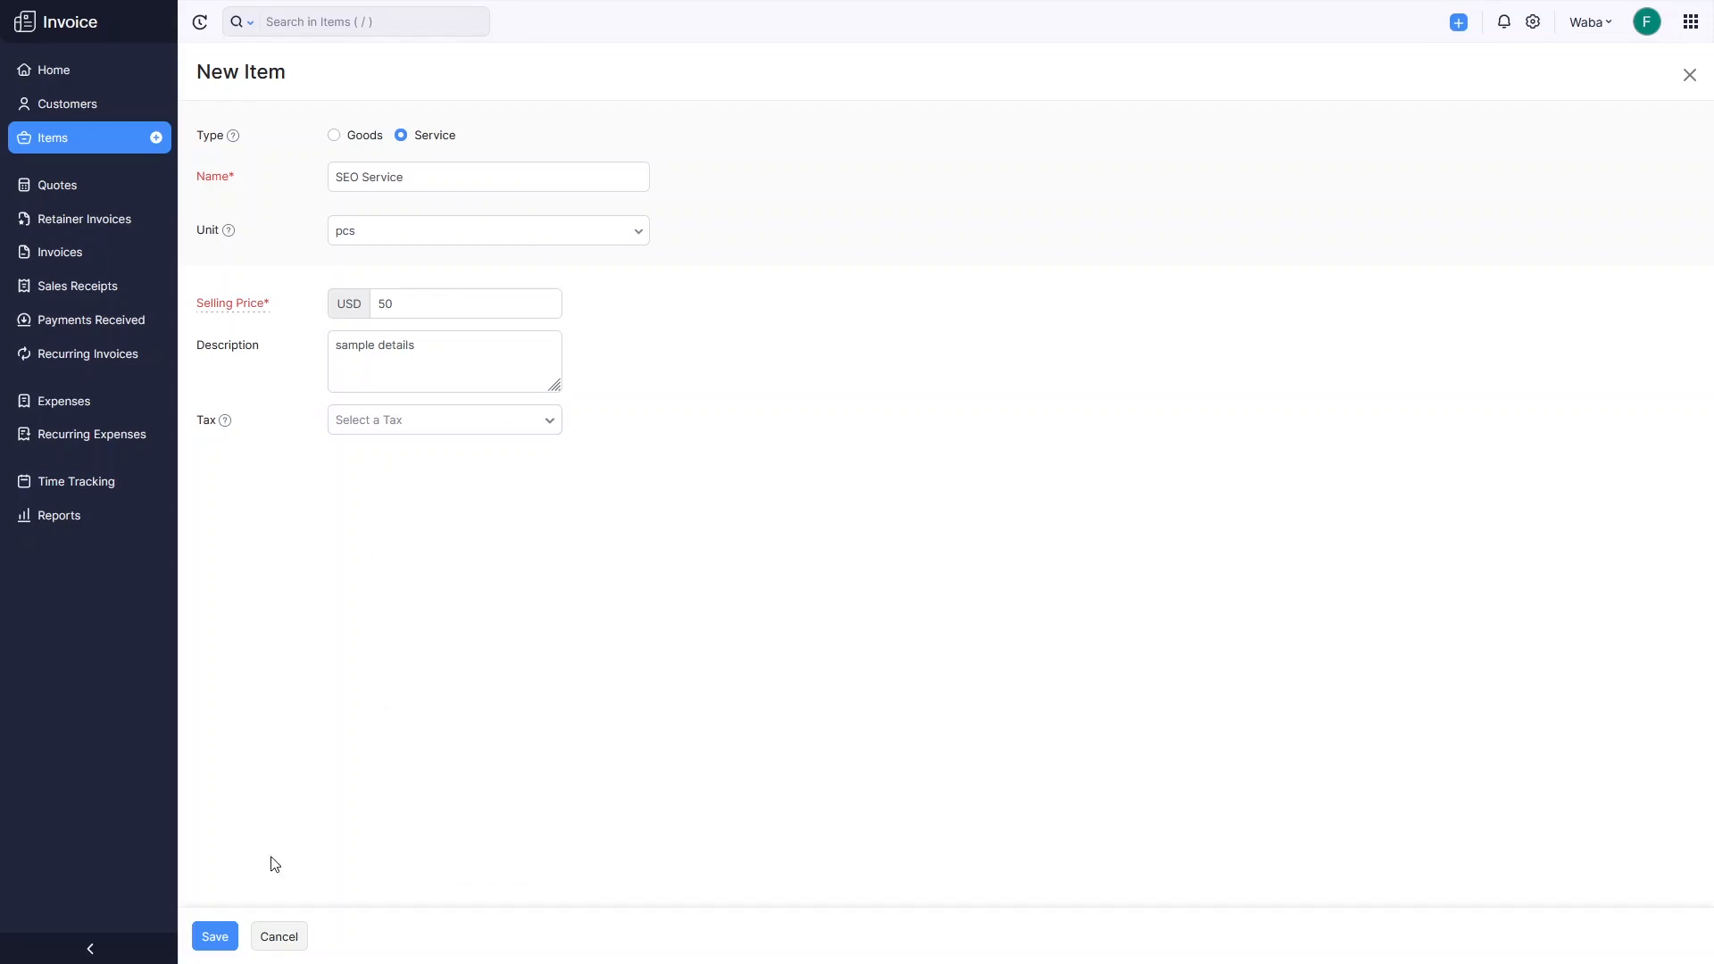
click(218, 936)
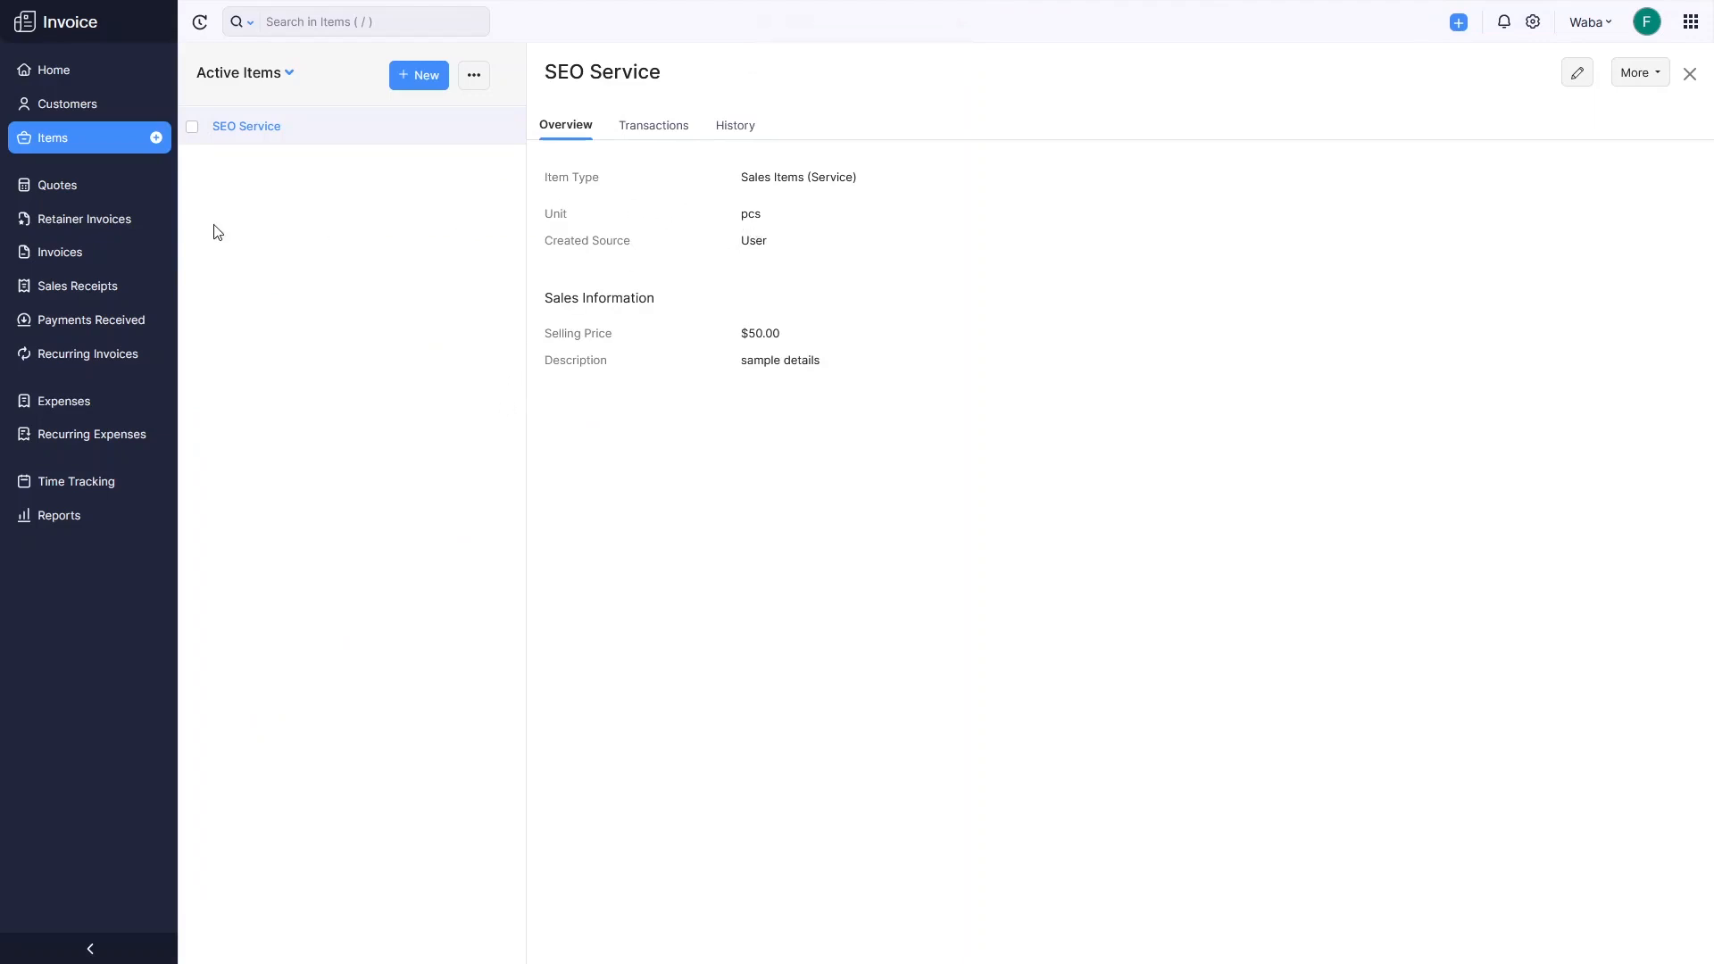
Start new invoice INV-000001 for customer Wivi and move to the Order Number field.
click(119, 260)
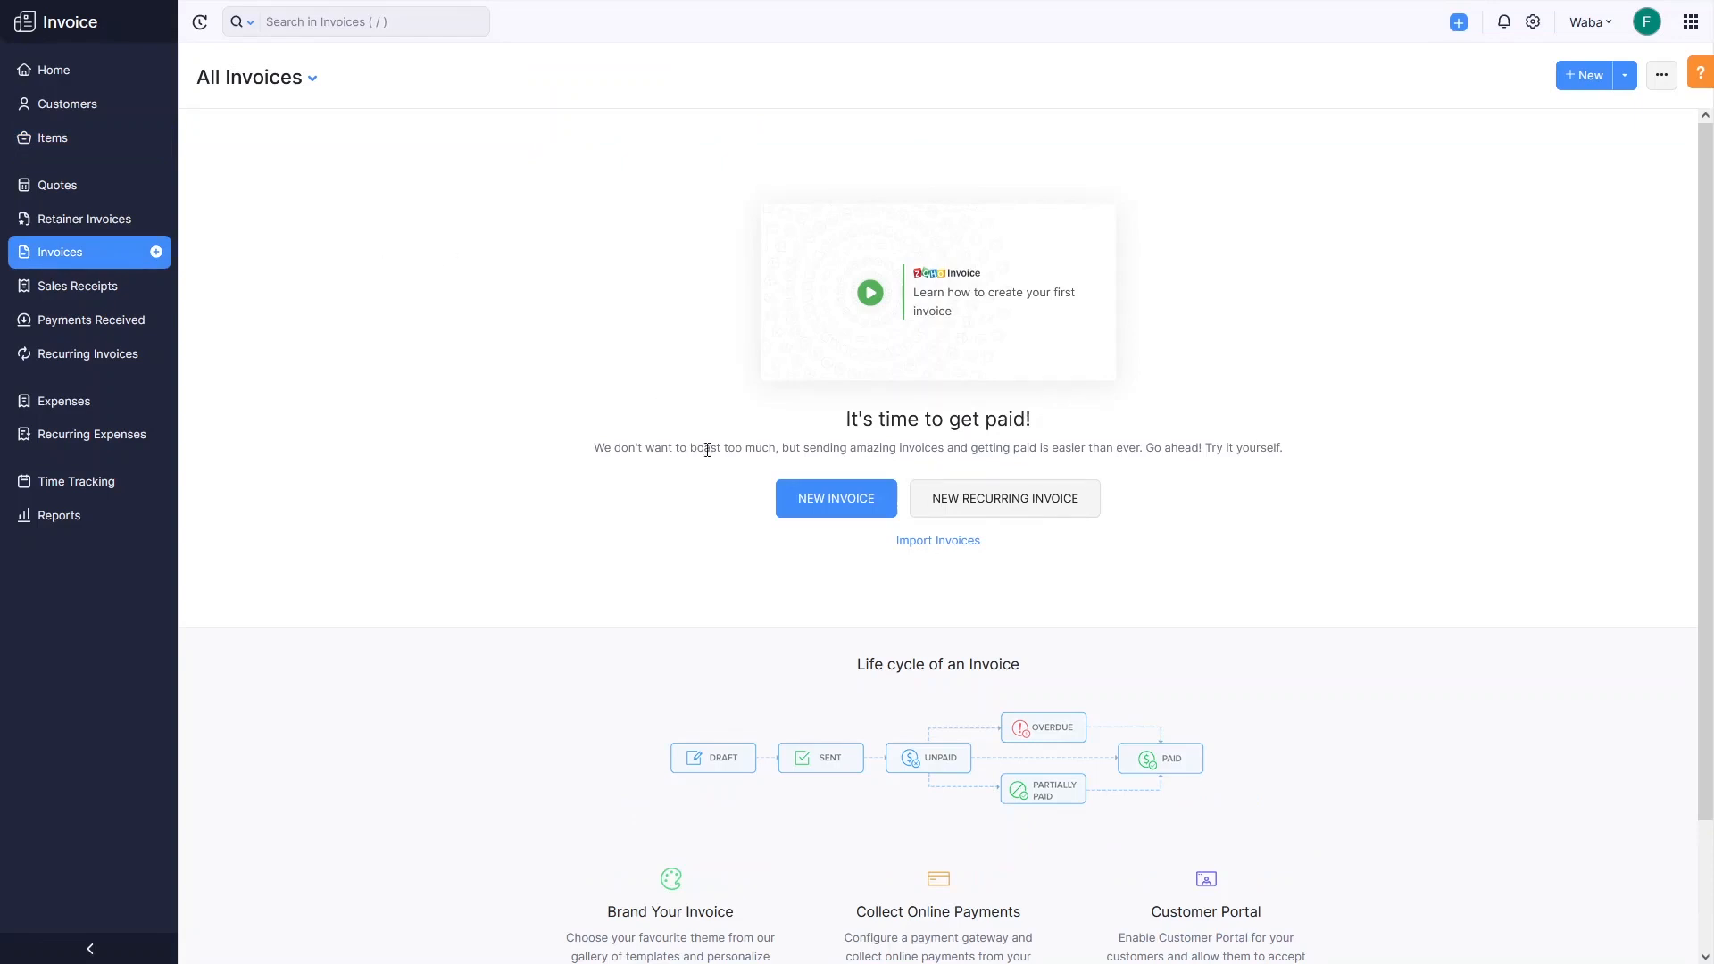
click(804, 507)
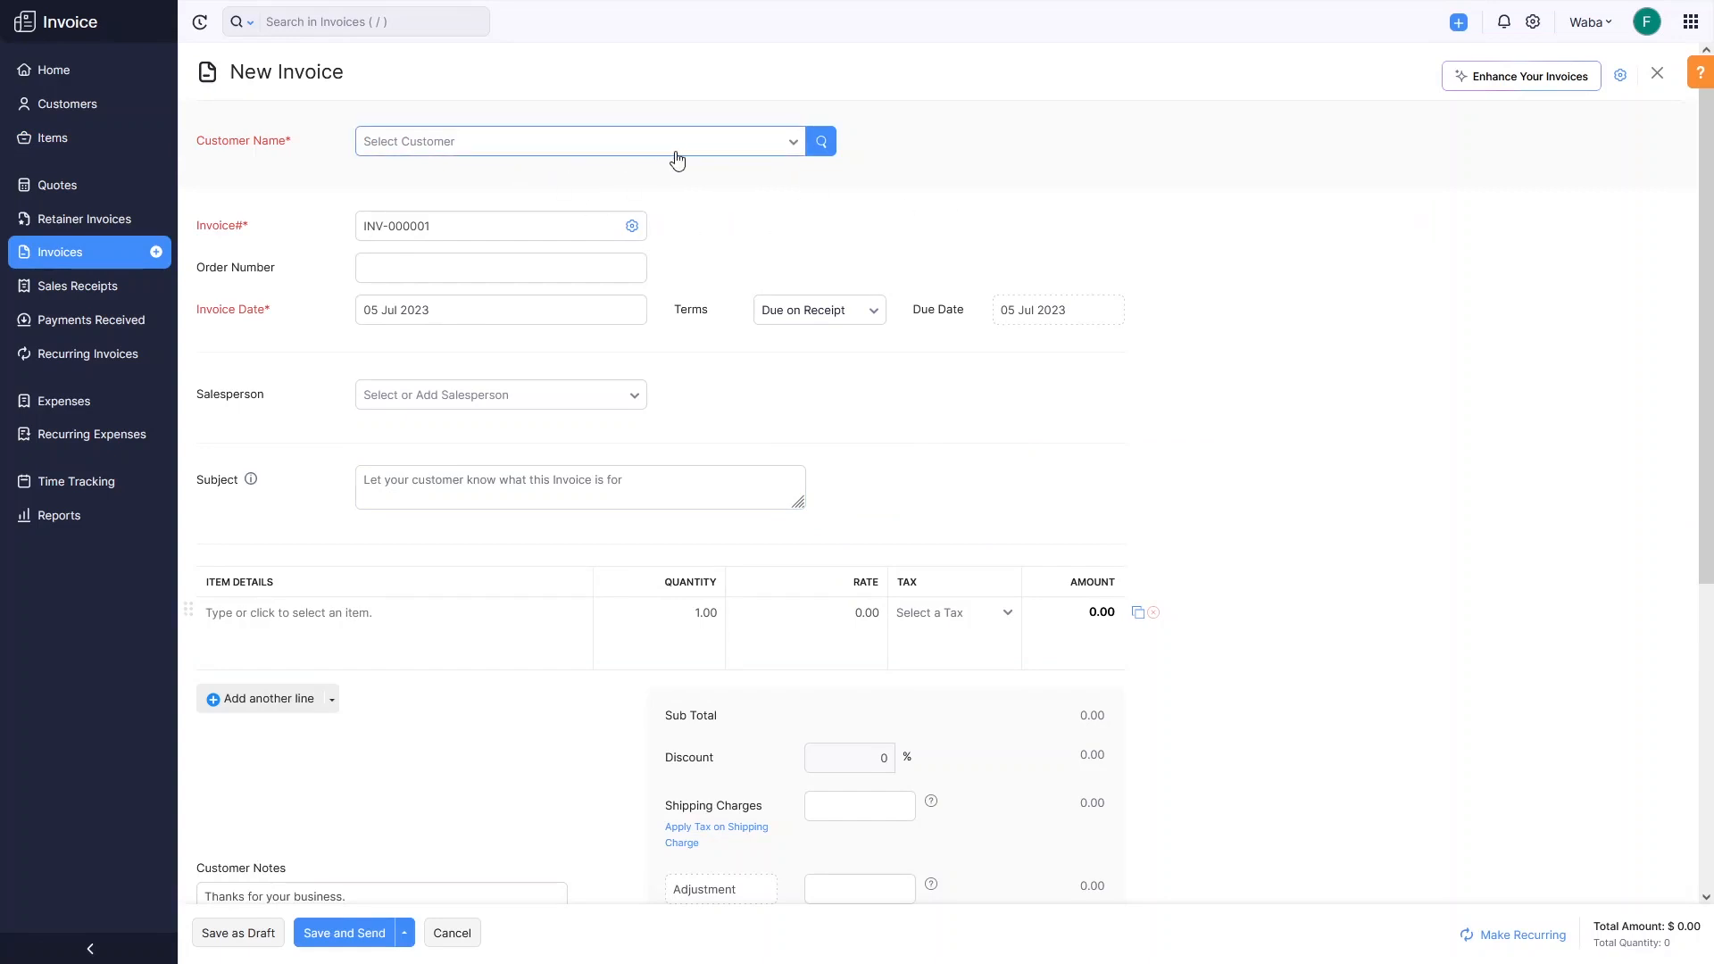
click(569, 155)
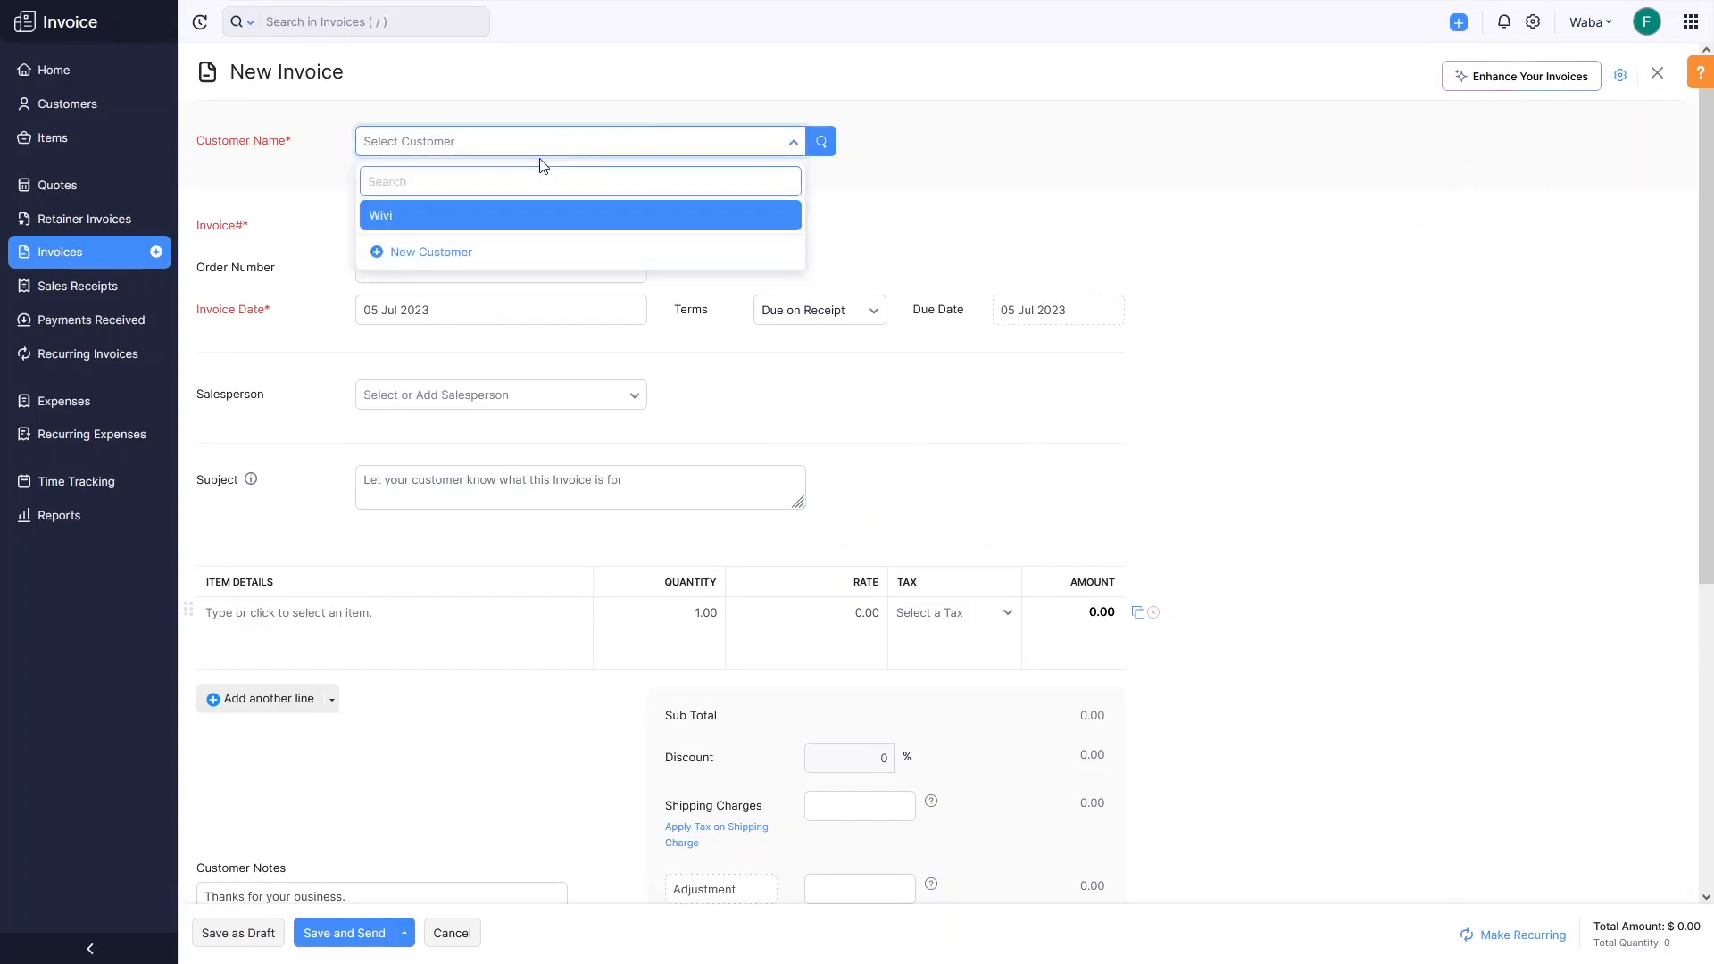
click(399, 222)
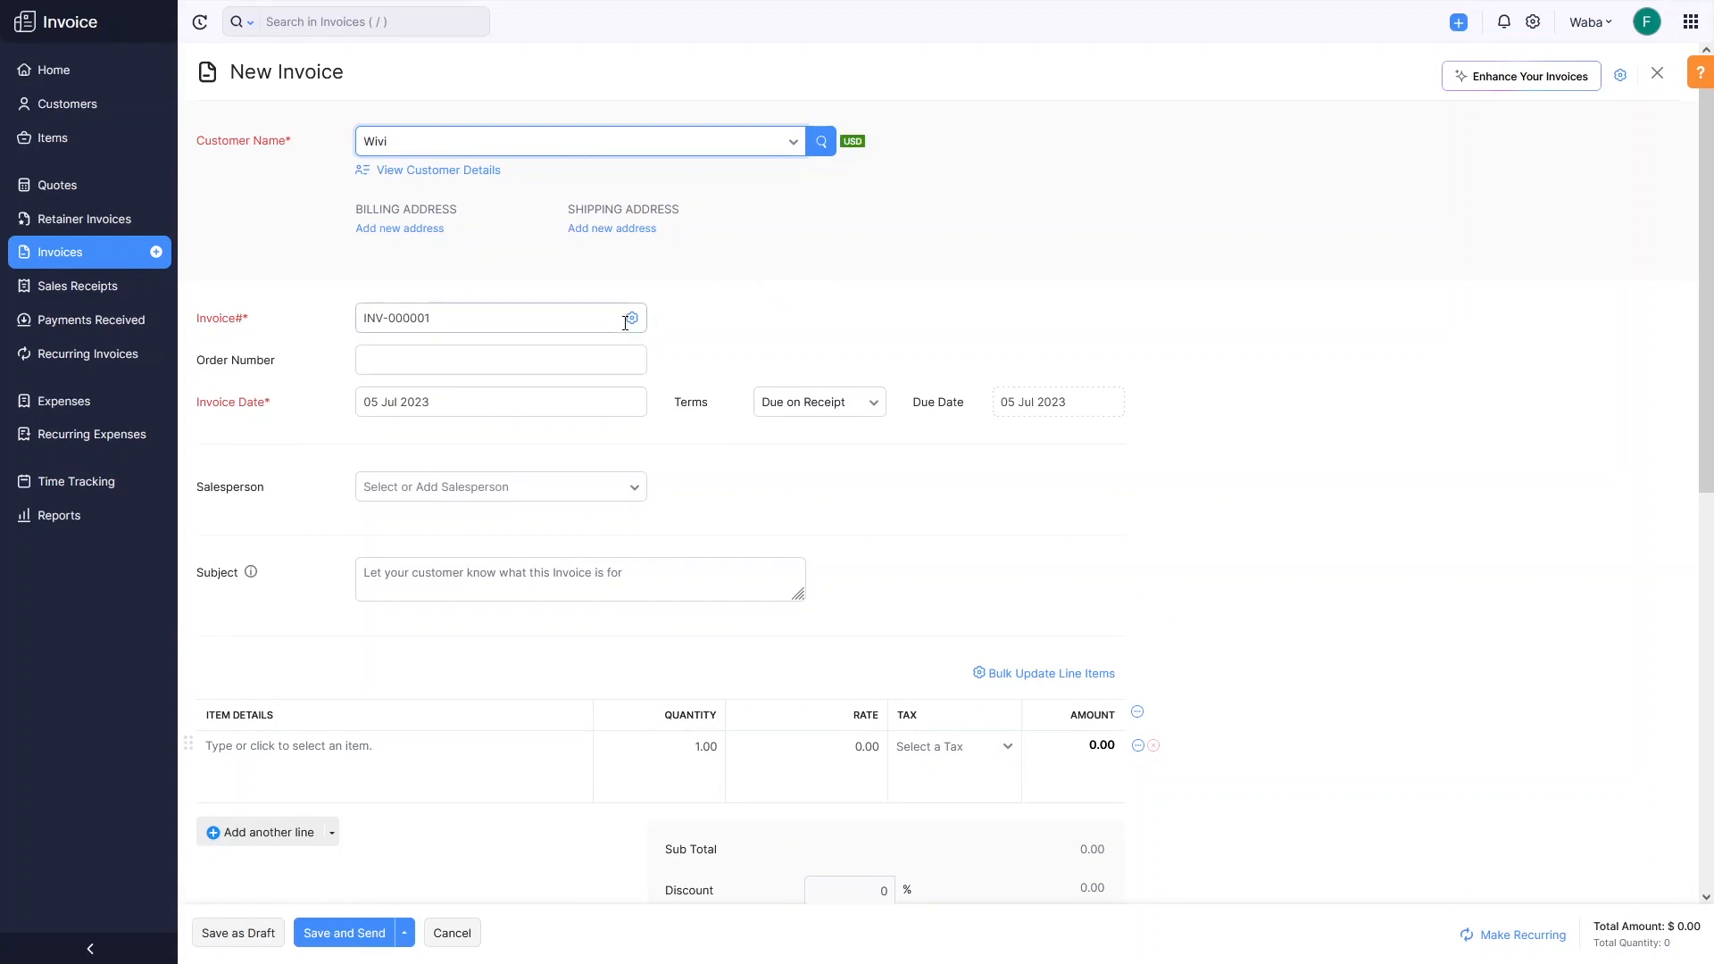
drag(463, 317, 356, 318)
click(452, 317)
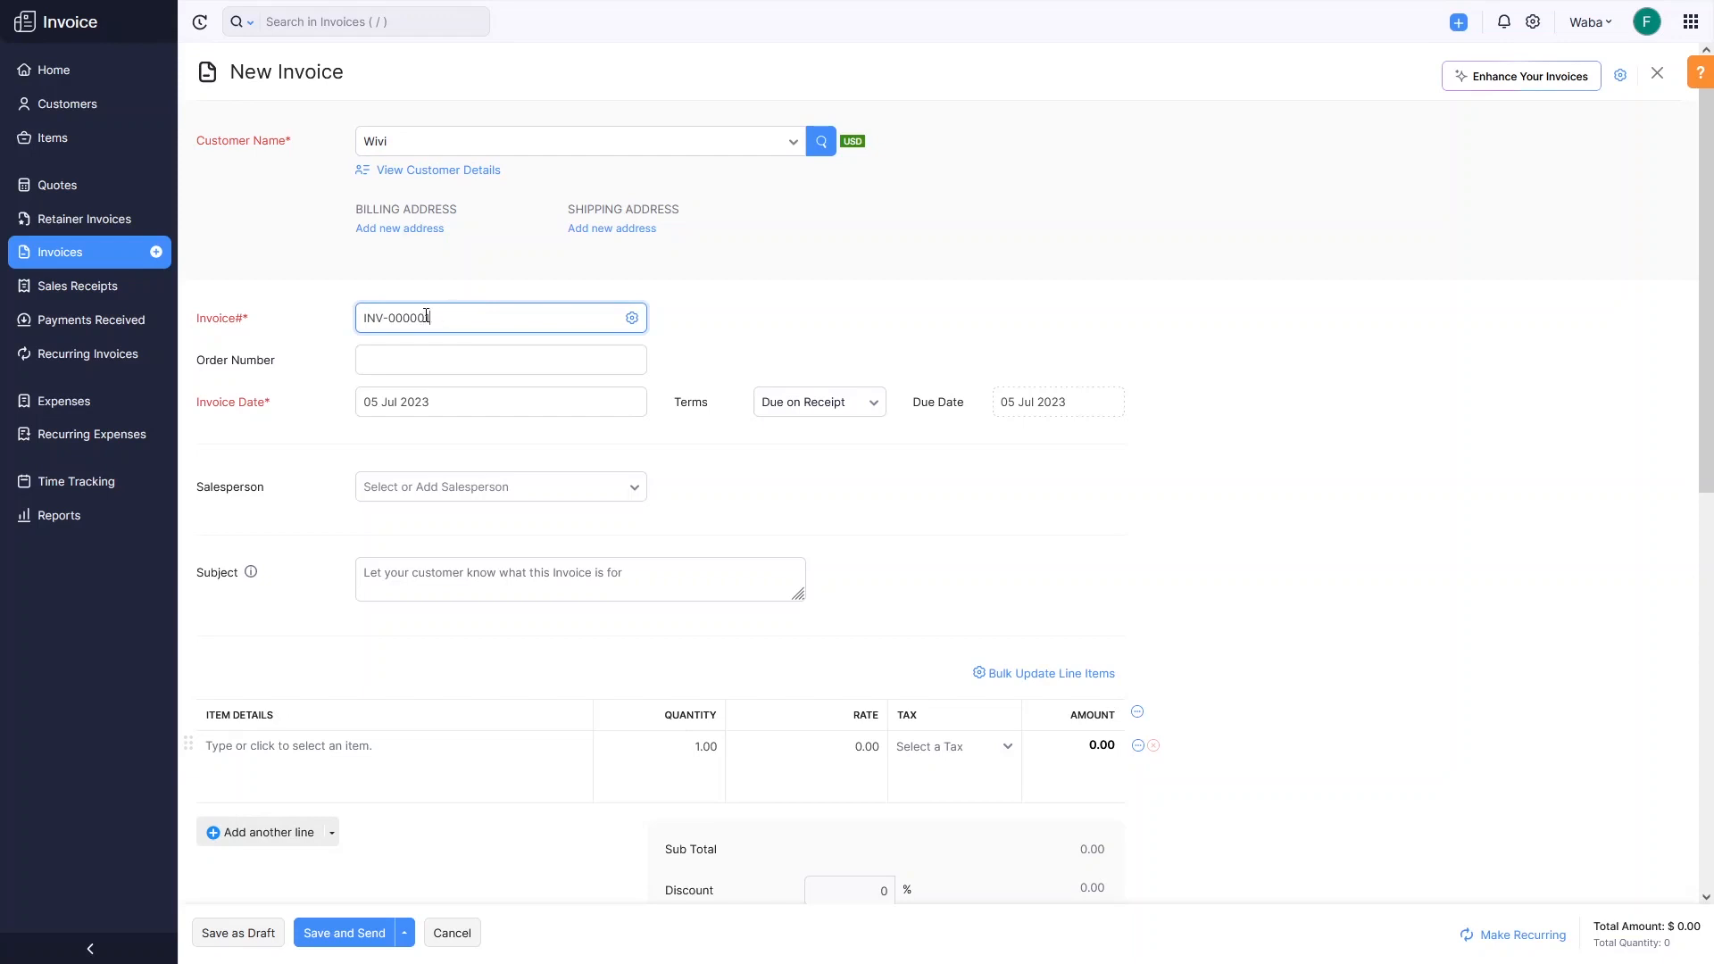
drag(430, 320, 412, 332)
click(420, 358)
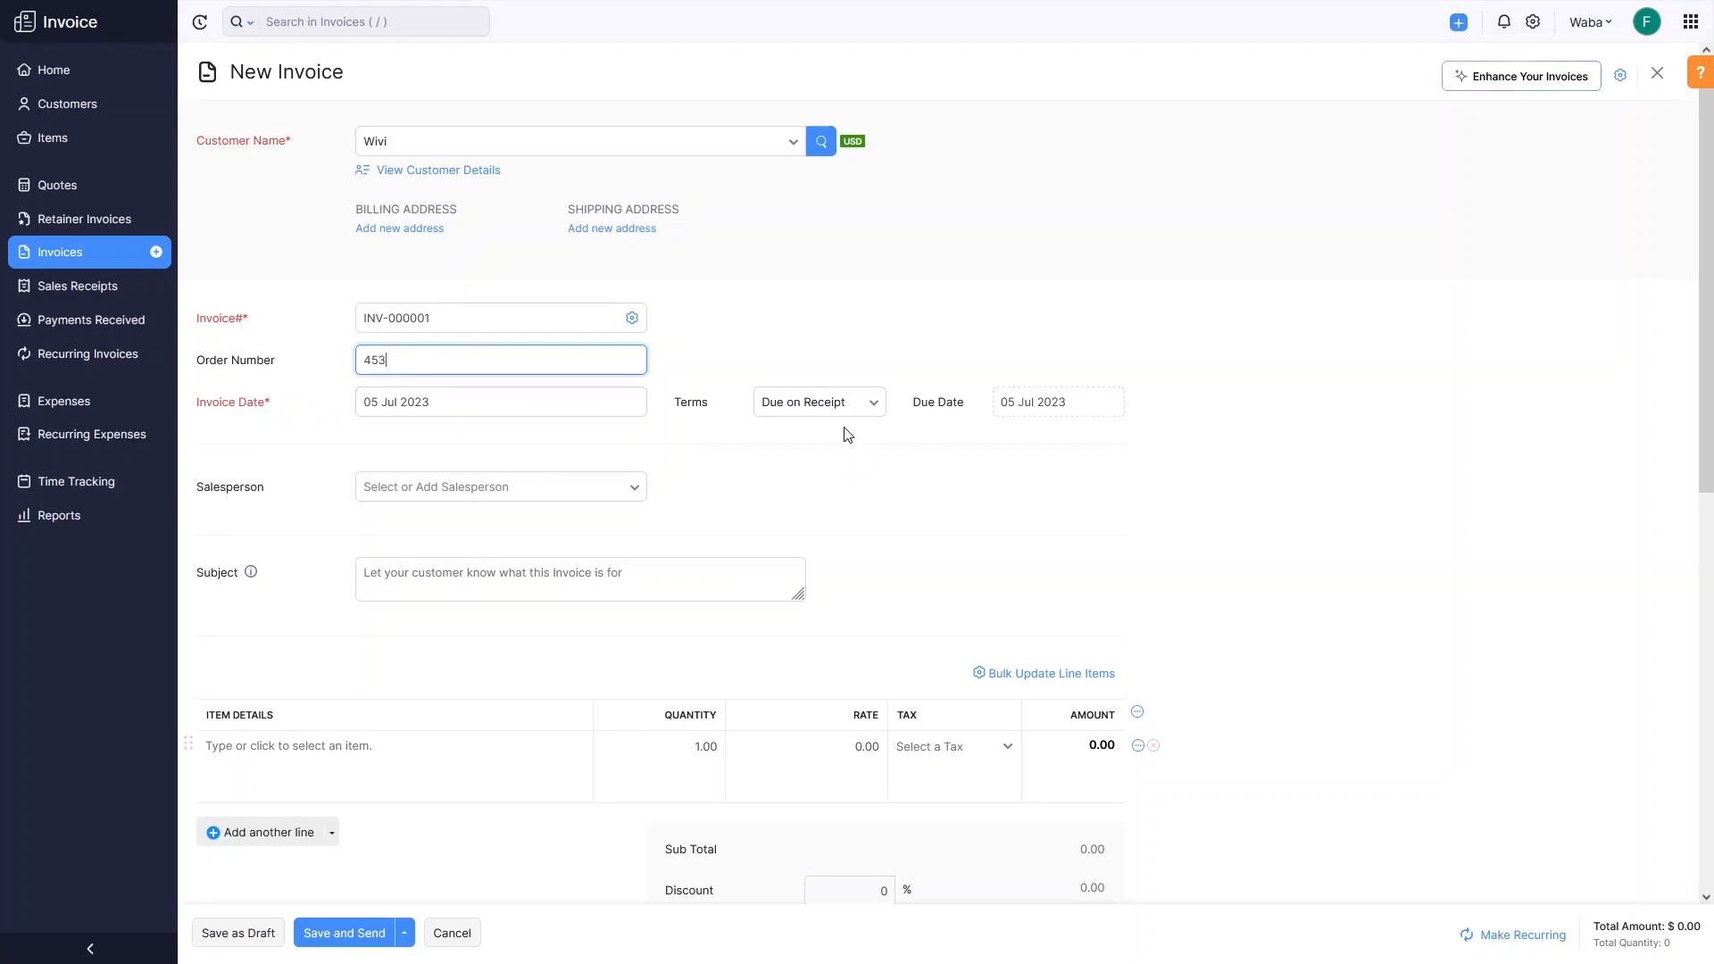
Set terms to Due end of the month (due 31 Jul 2023) and subject 'New Invoice'.
click(808, 409)
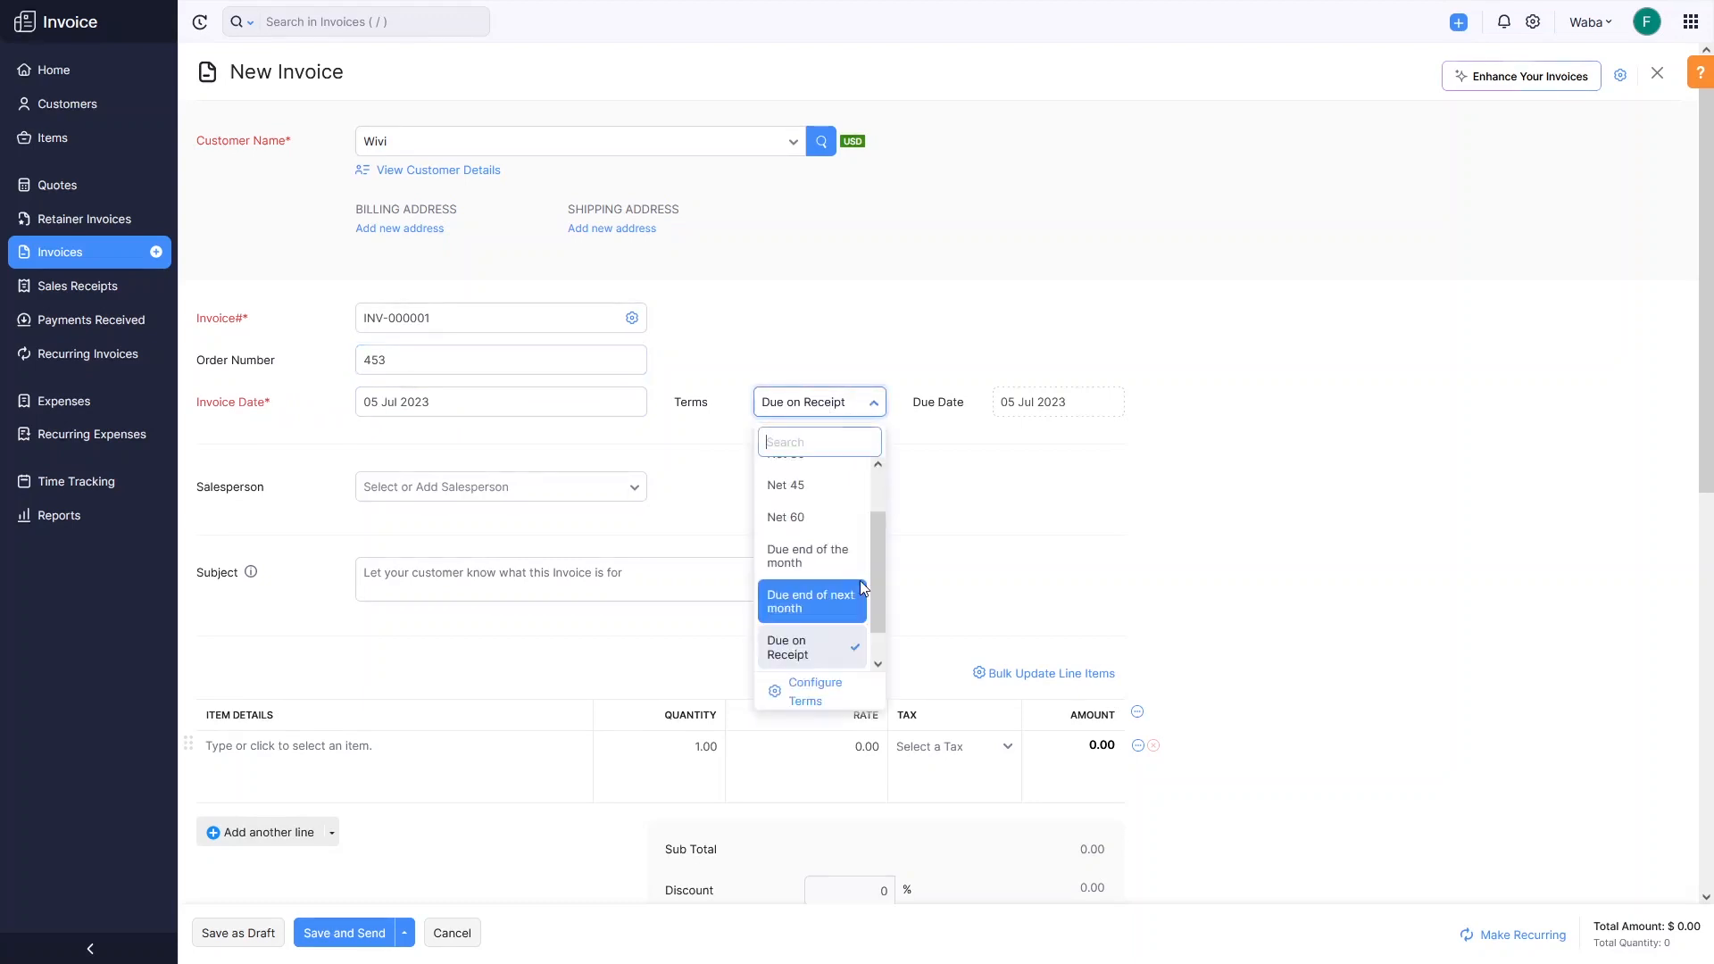
click(836, 570)
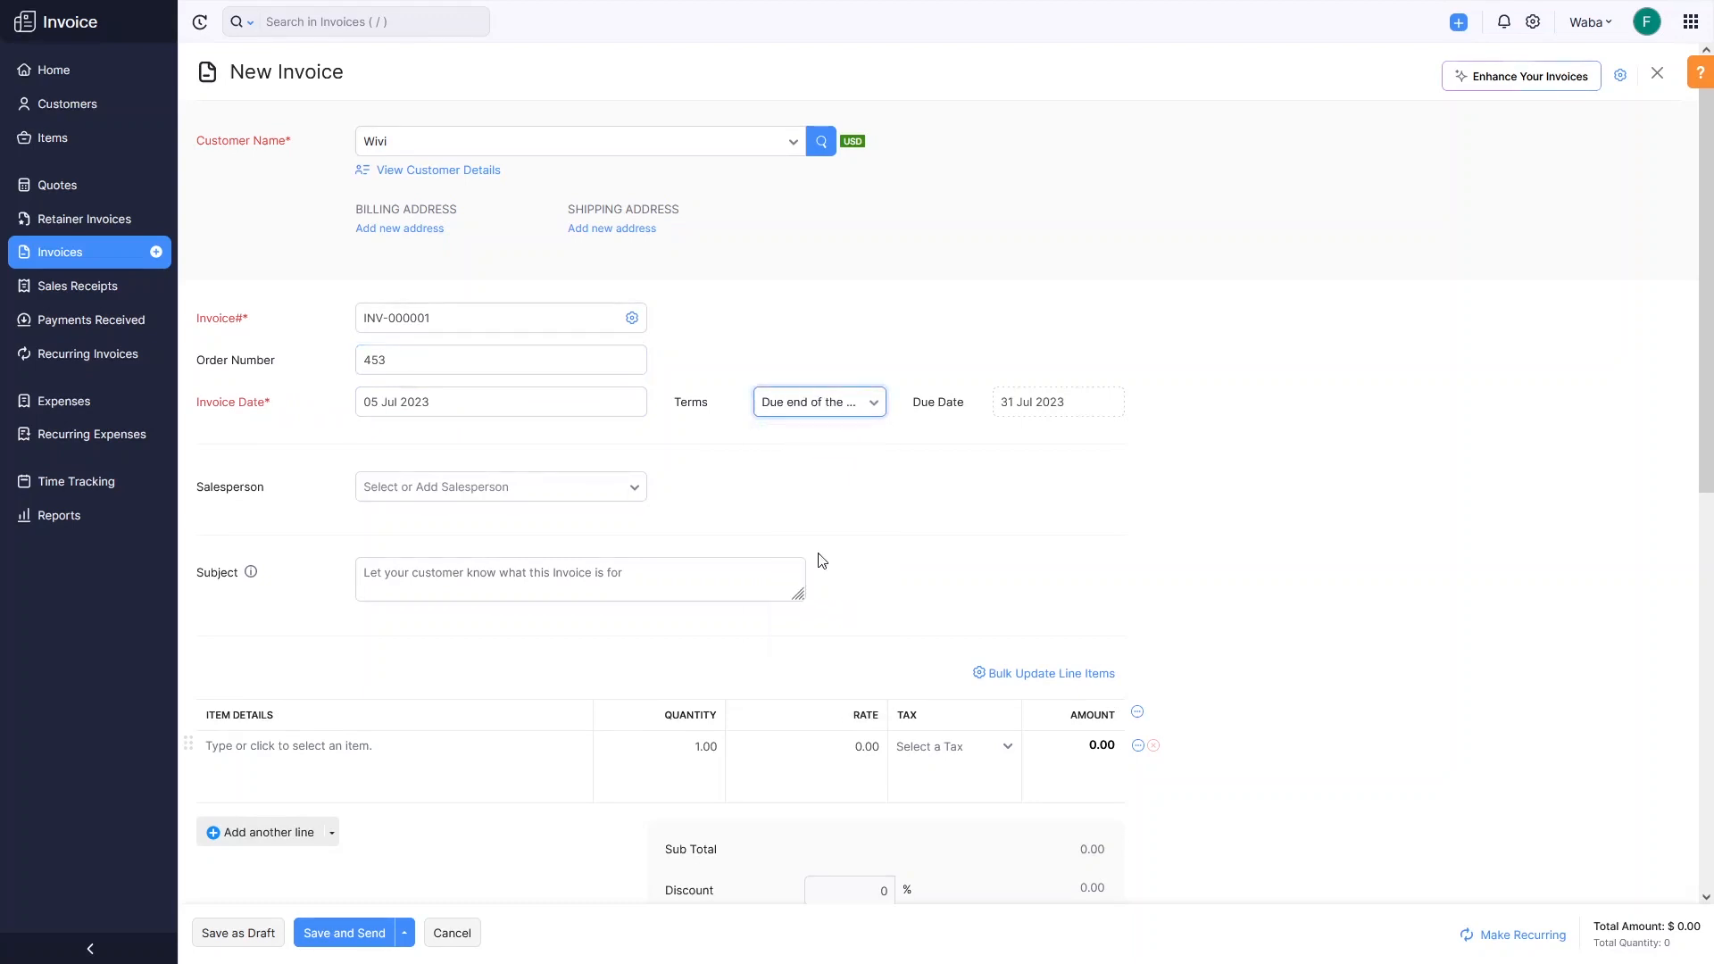
click(1014, 404)
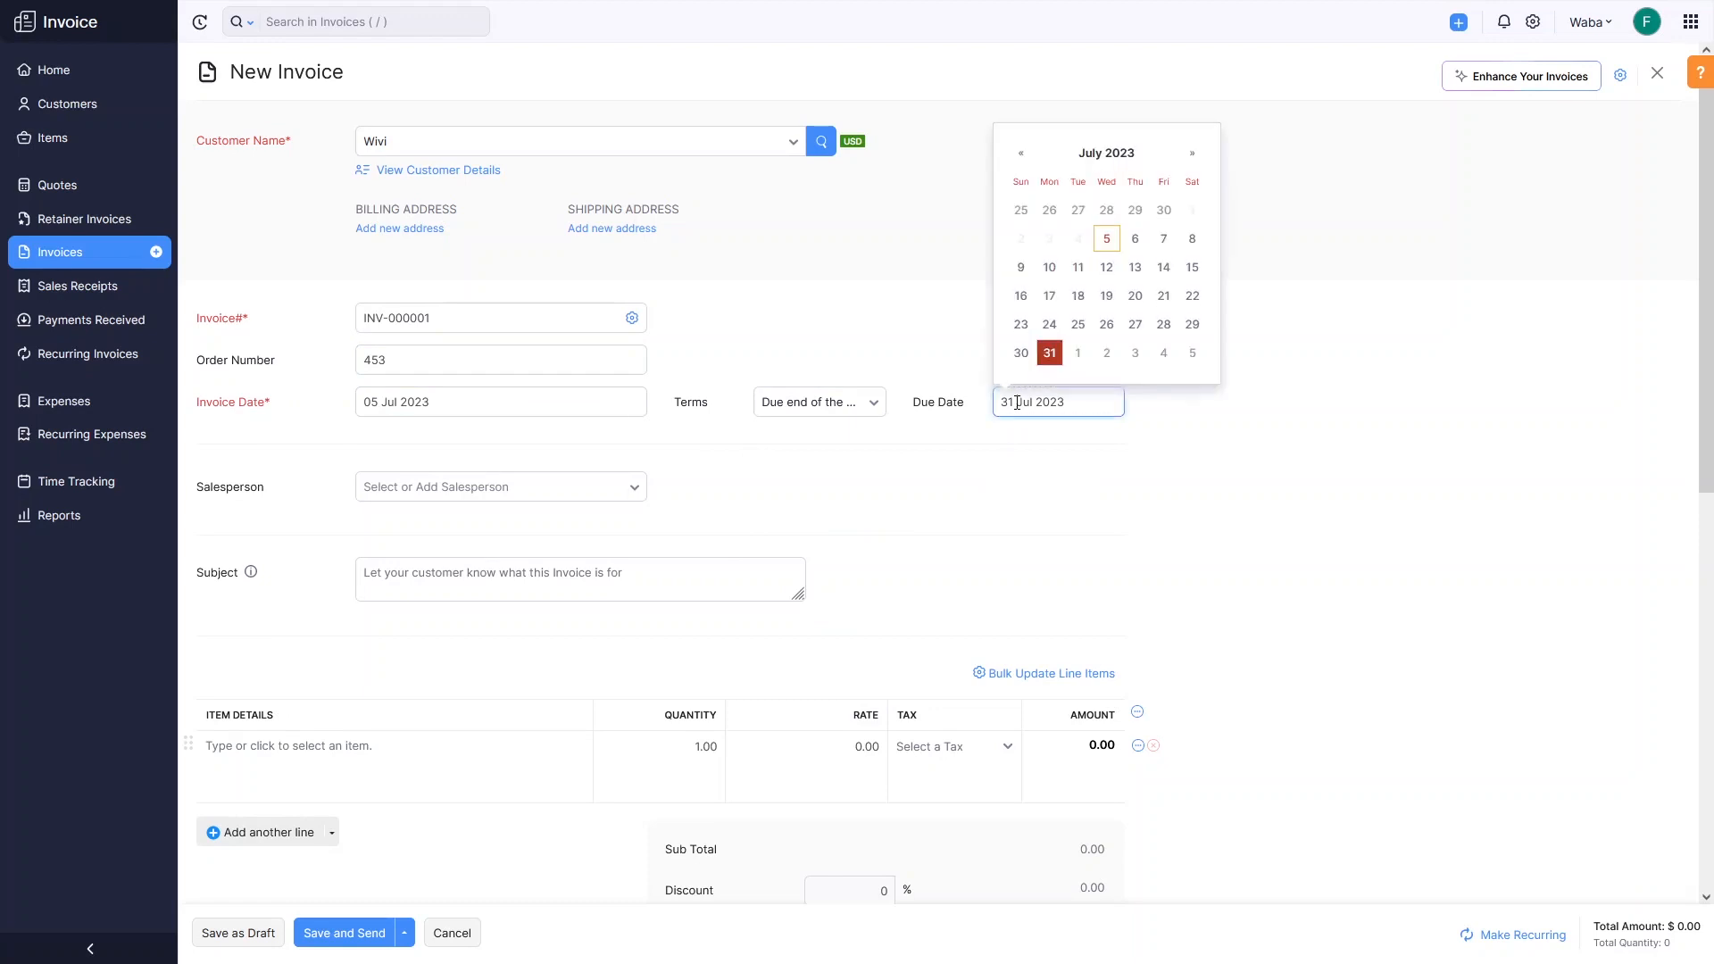
click(955, 468)
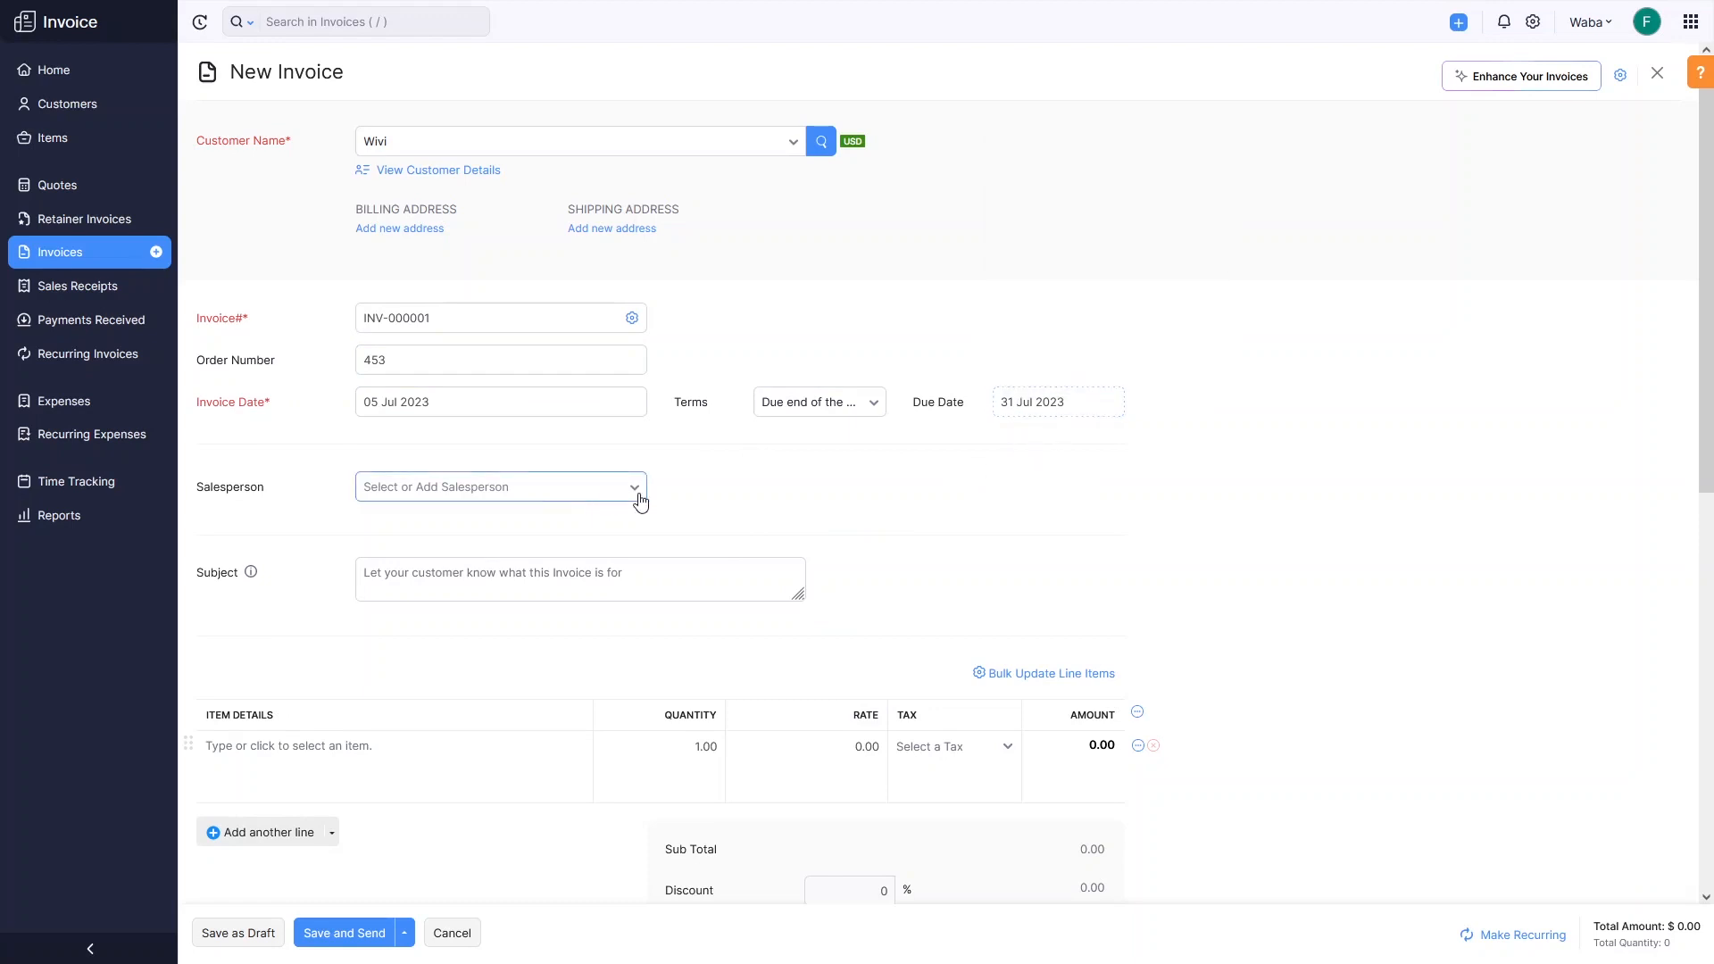
click(635, 488)
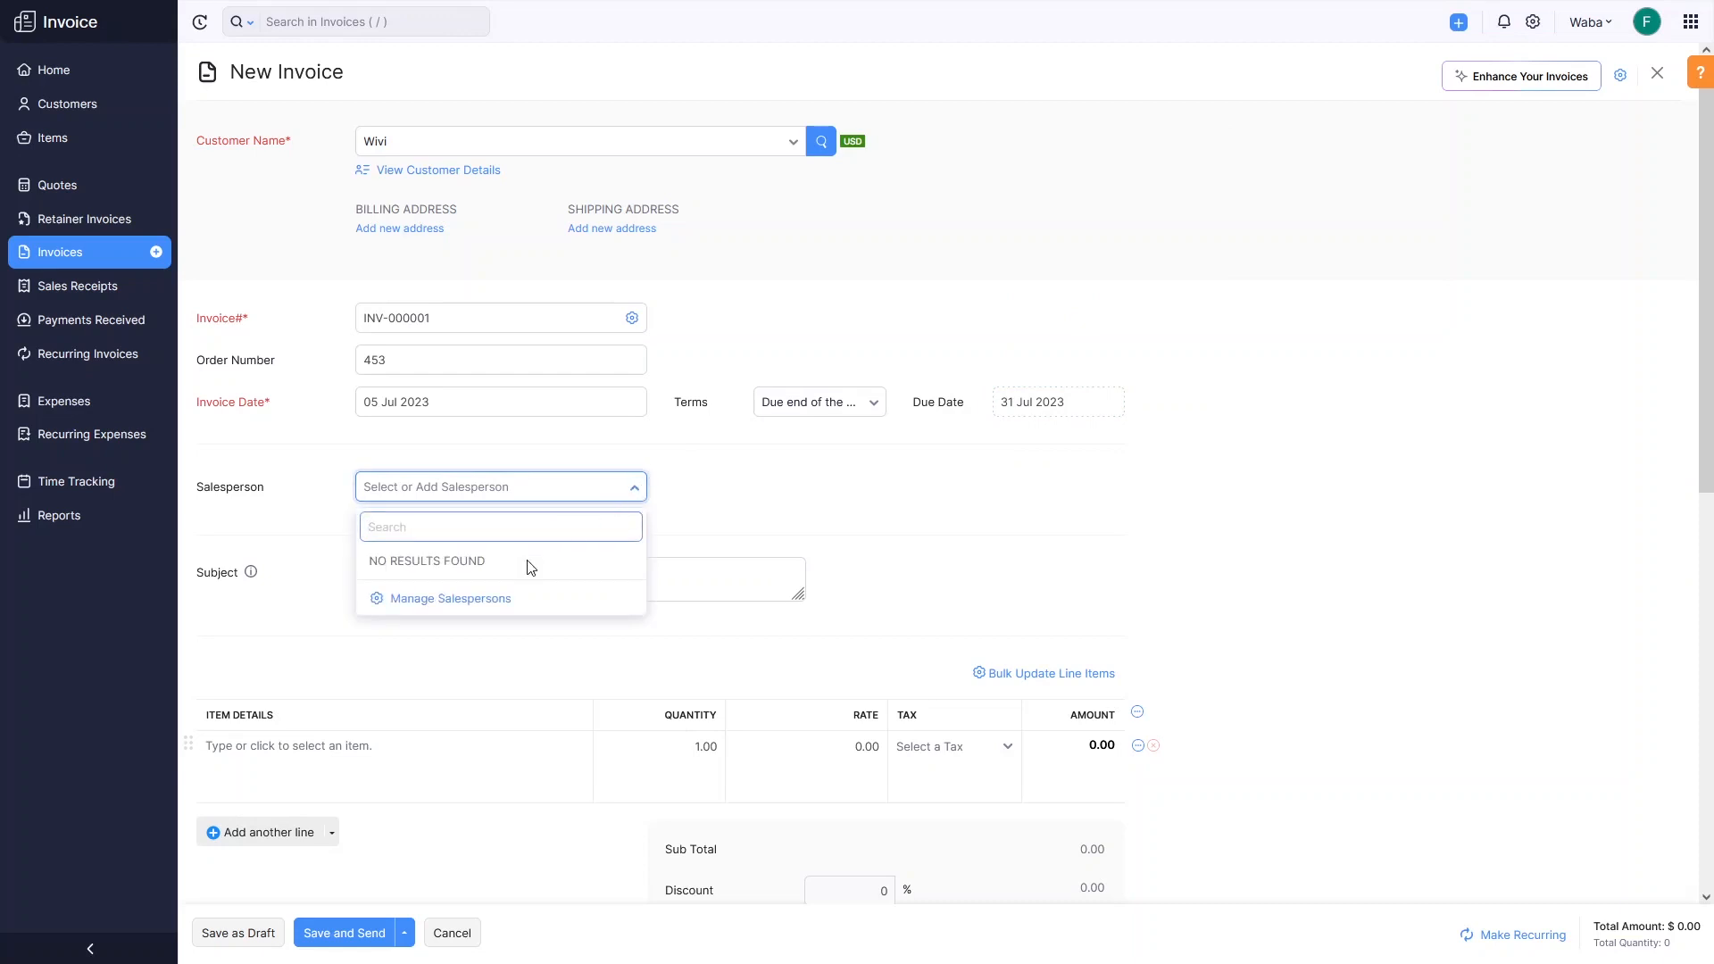
click(692, 516)
click(464, 580)
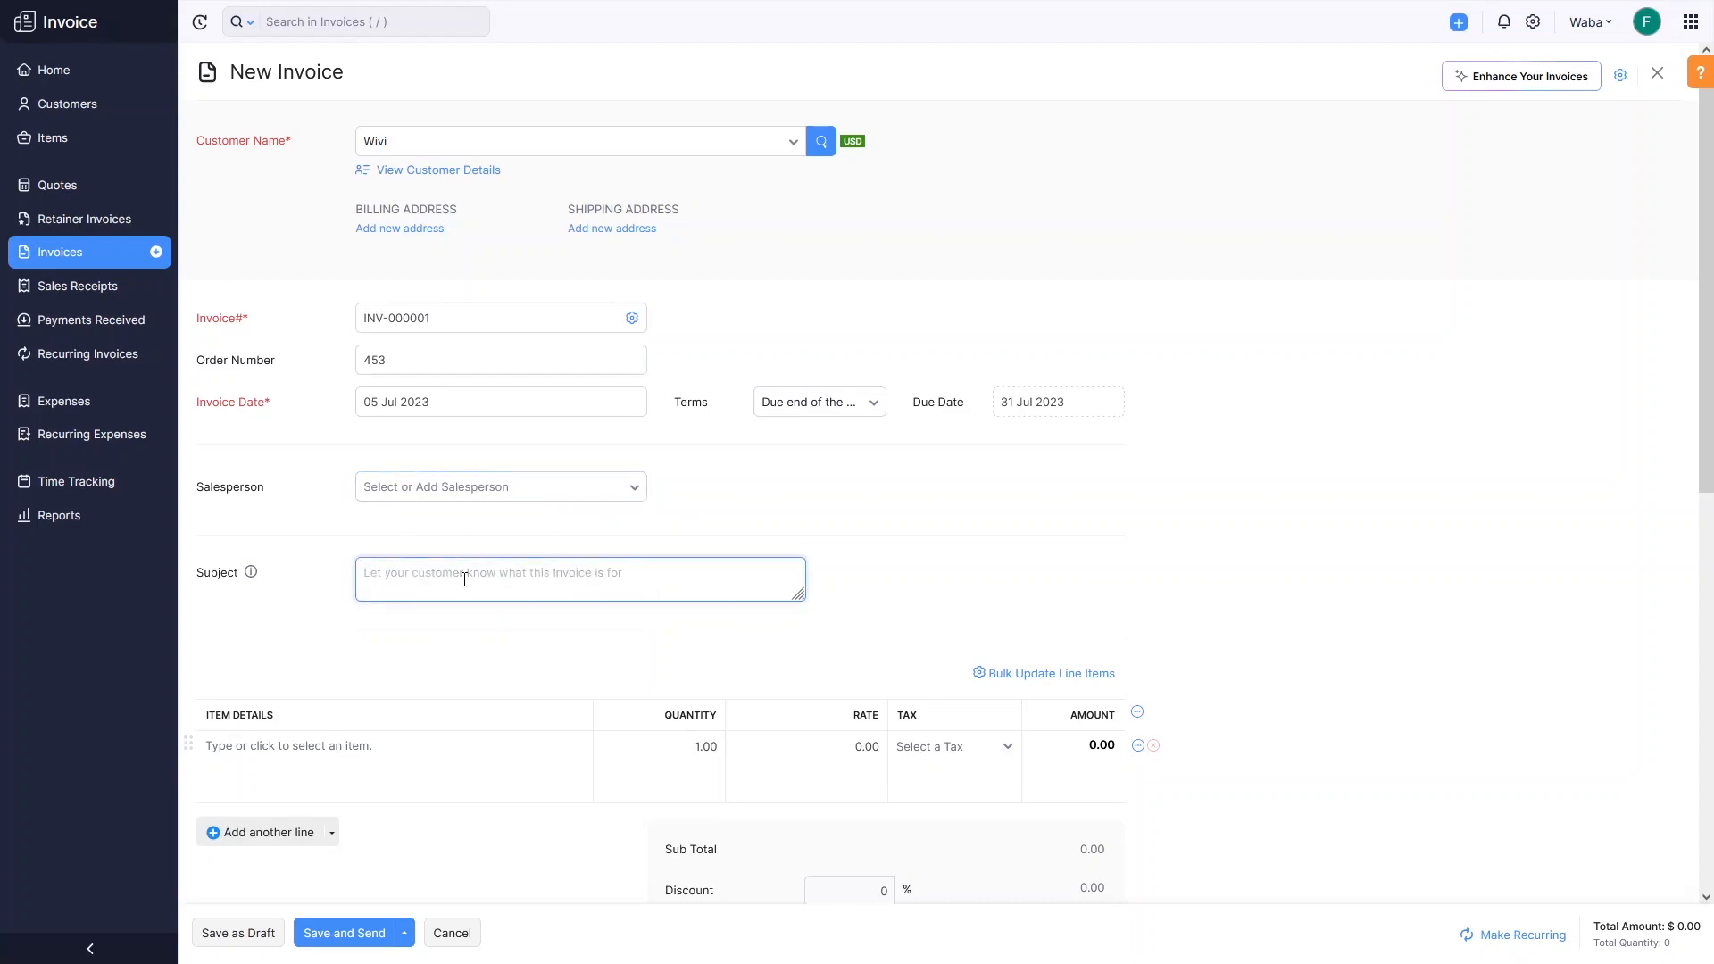
text(New Invoice)
click(546, 675)
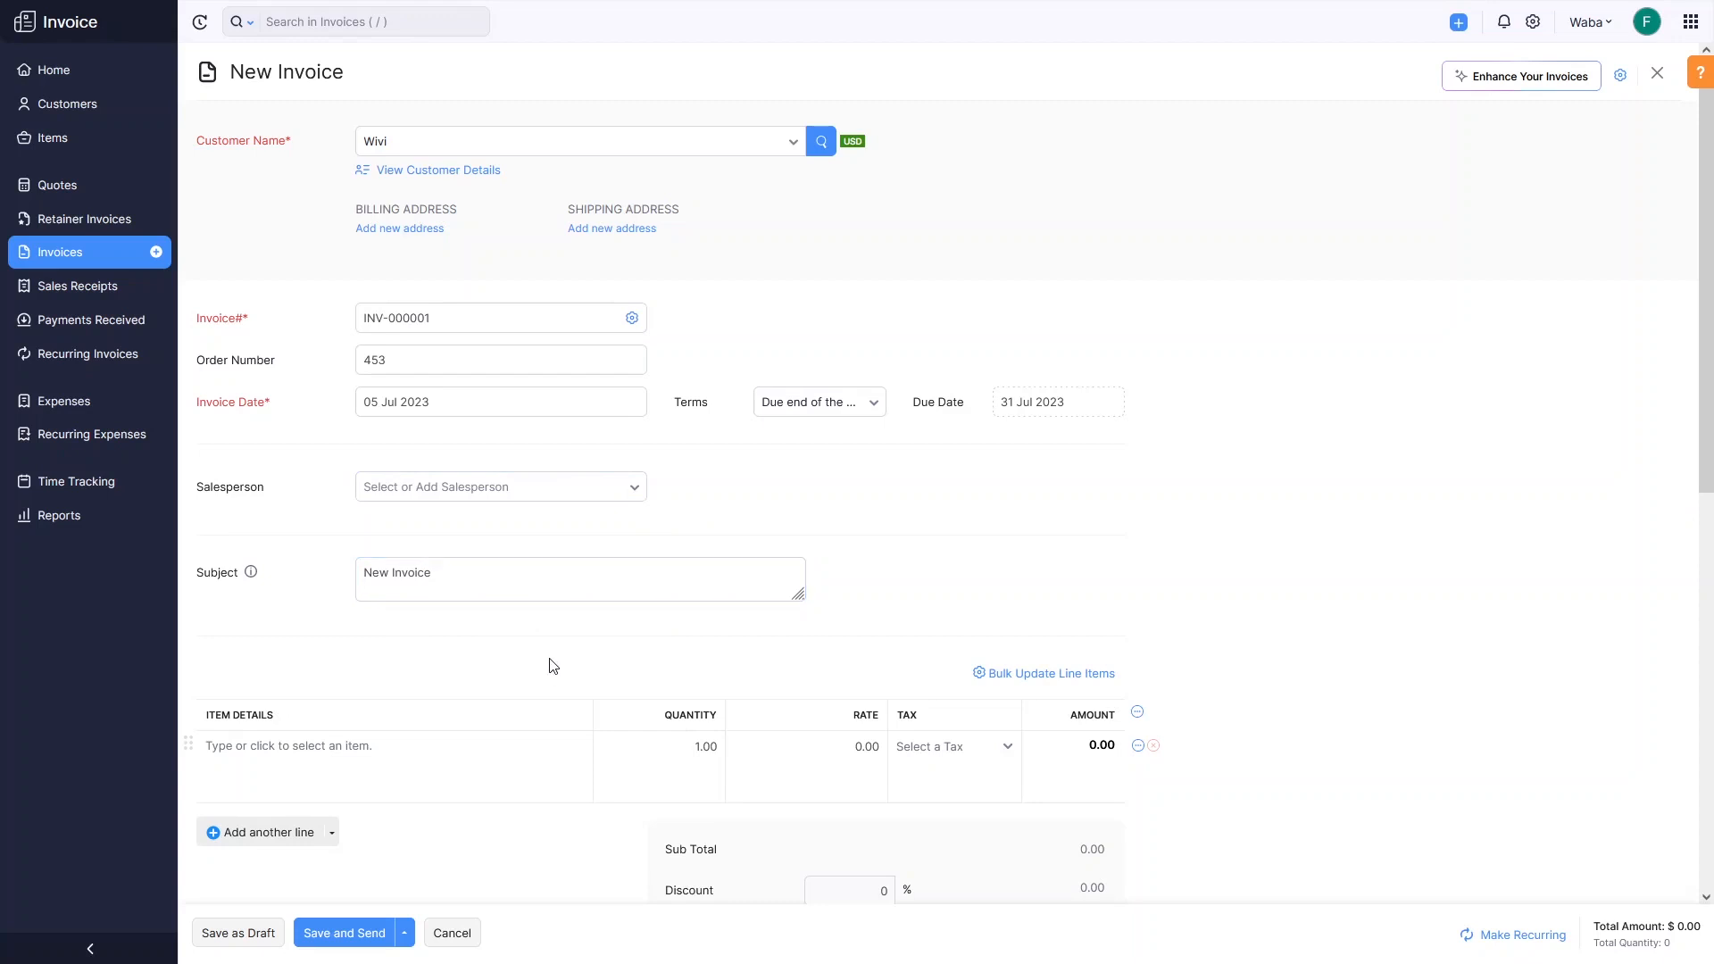
Add SEO Service to the first line: 2.00 pcs at 50, described 'sample details'.
scroll(549, 669, down, 2)
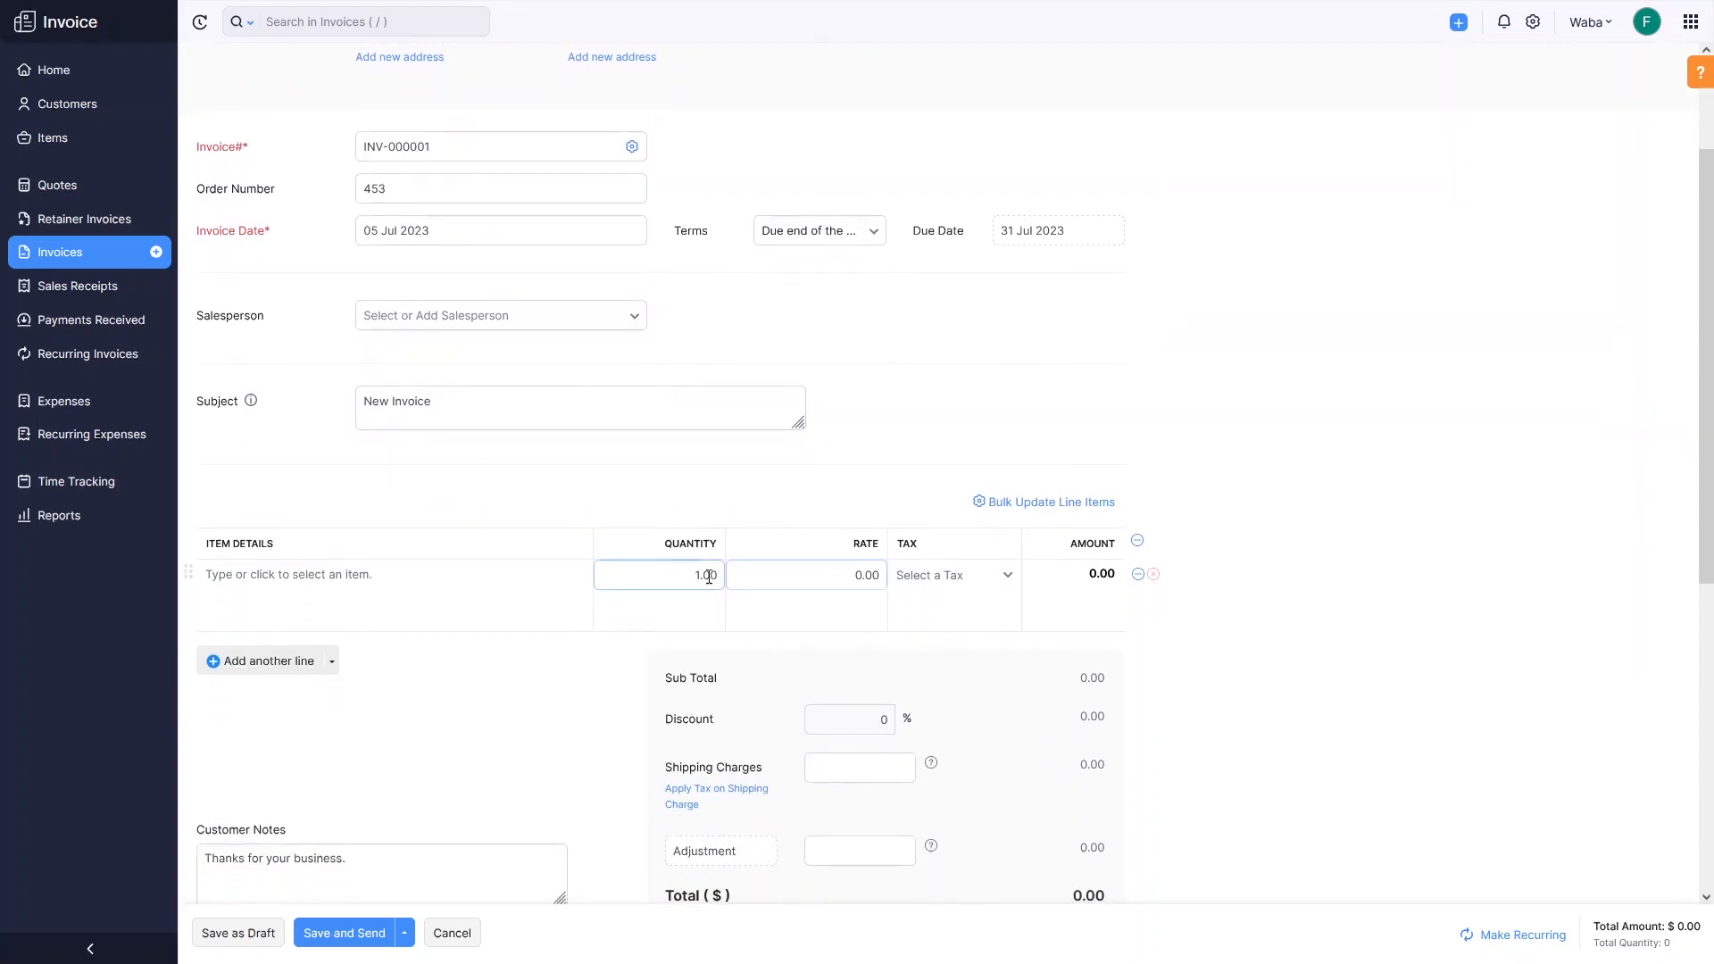
click(700, 575)
scroll(625, 553, down, 1)
click(344, 506)
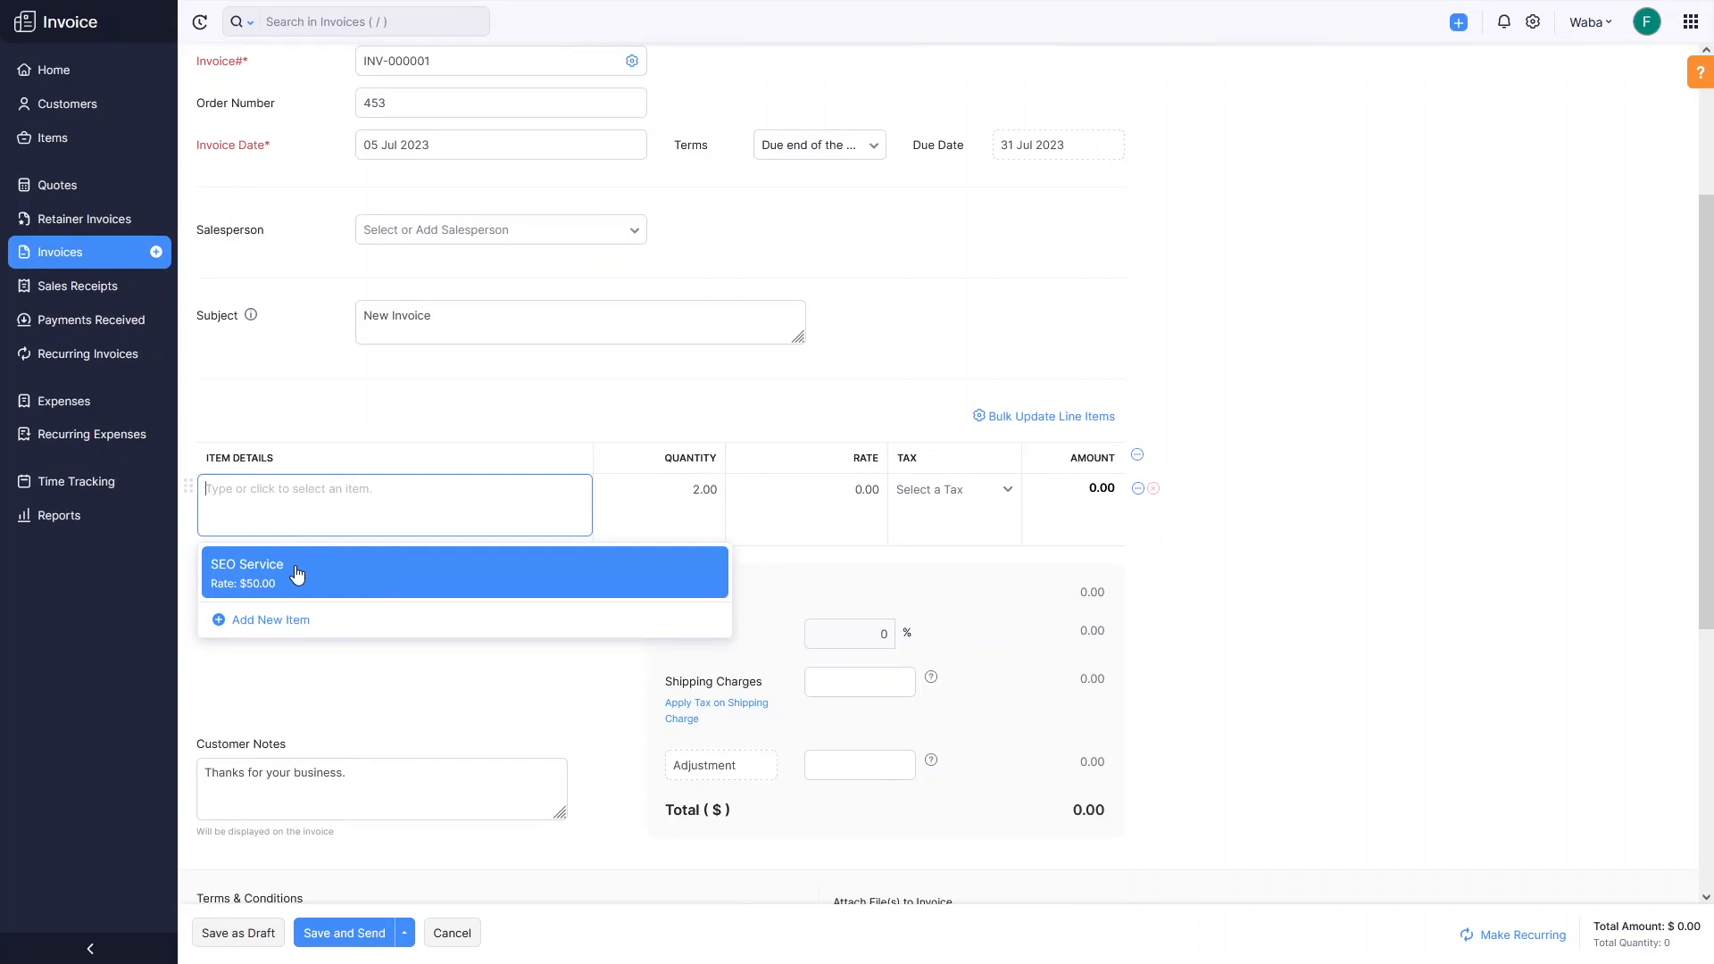
click(298, 571)
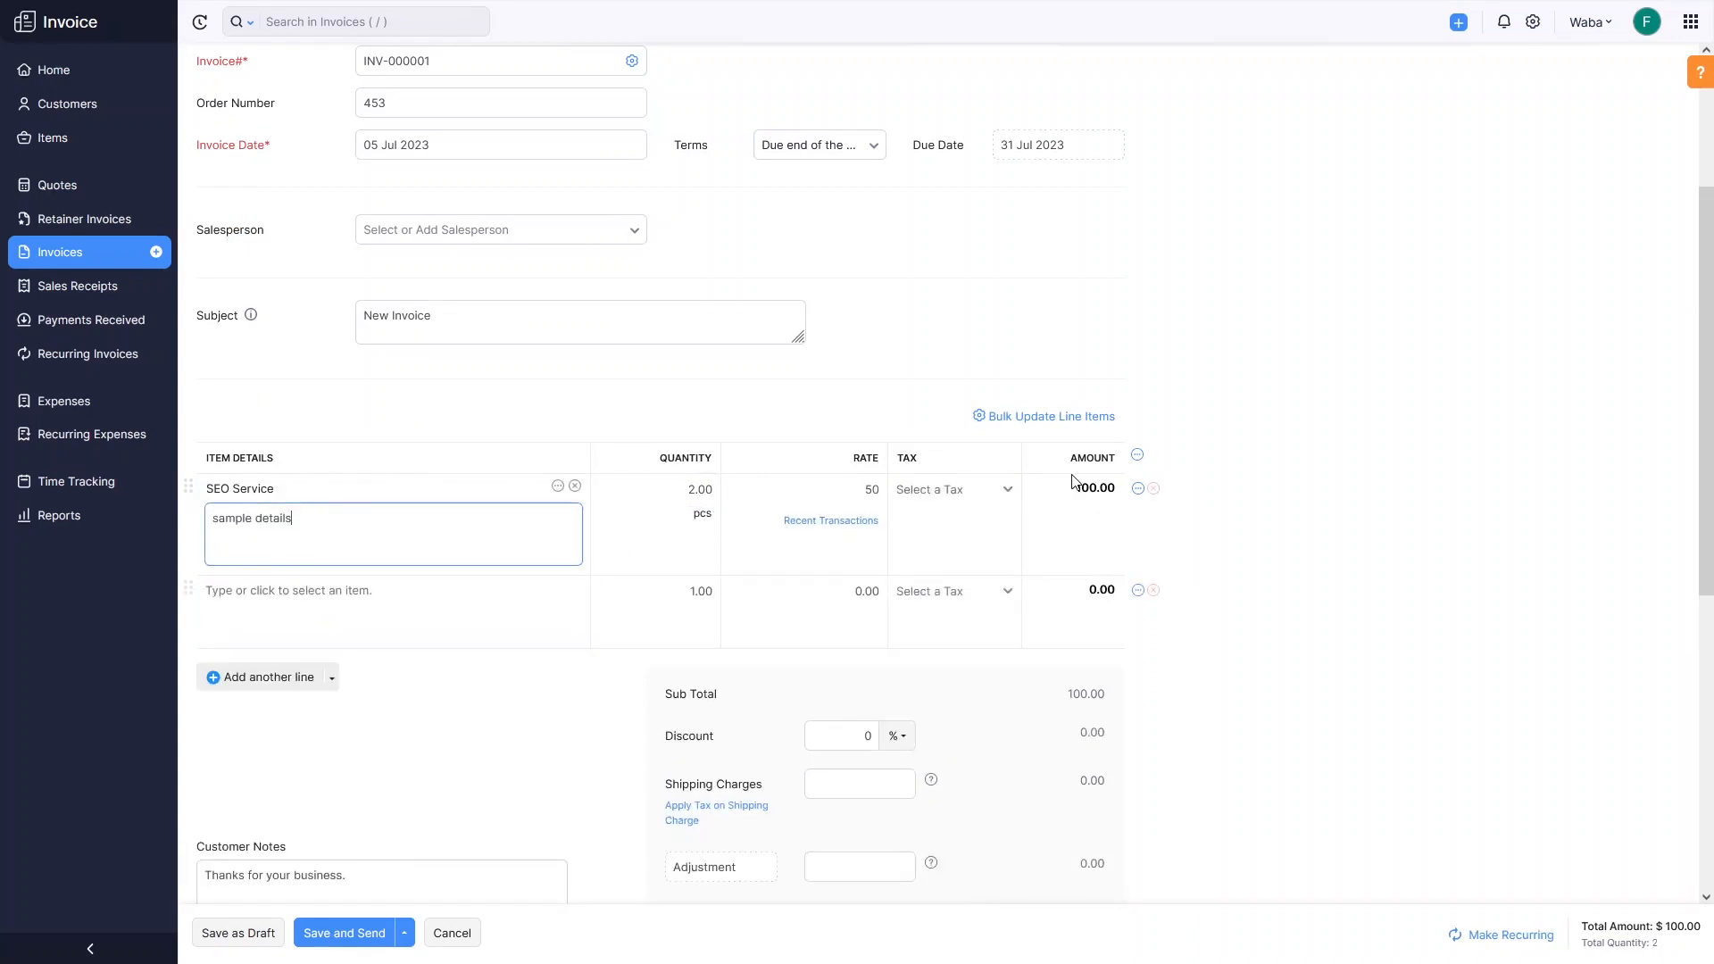
scroll(728, 581, down, 2)
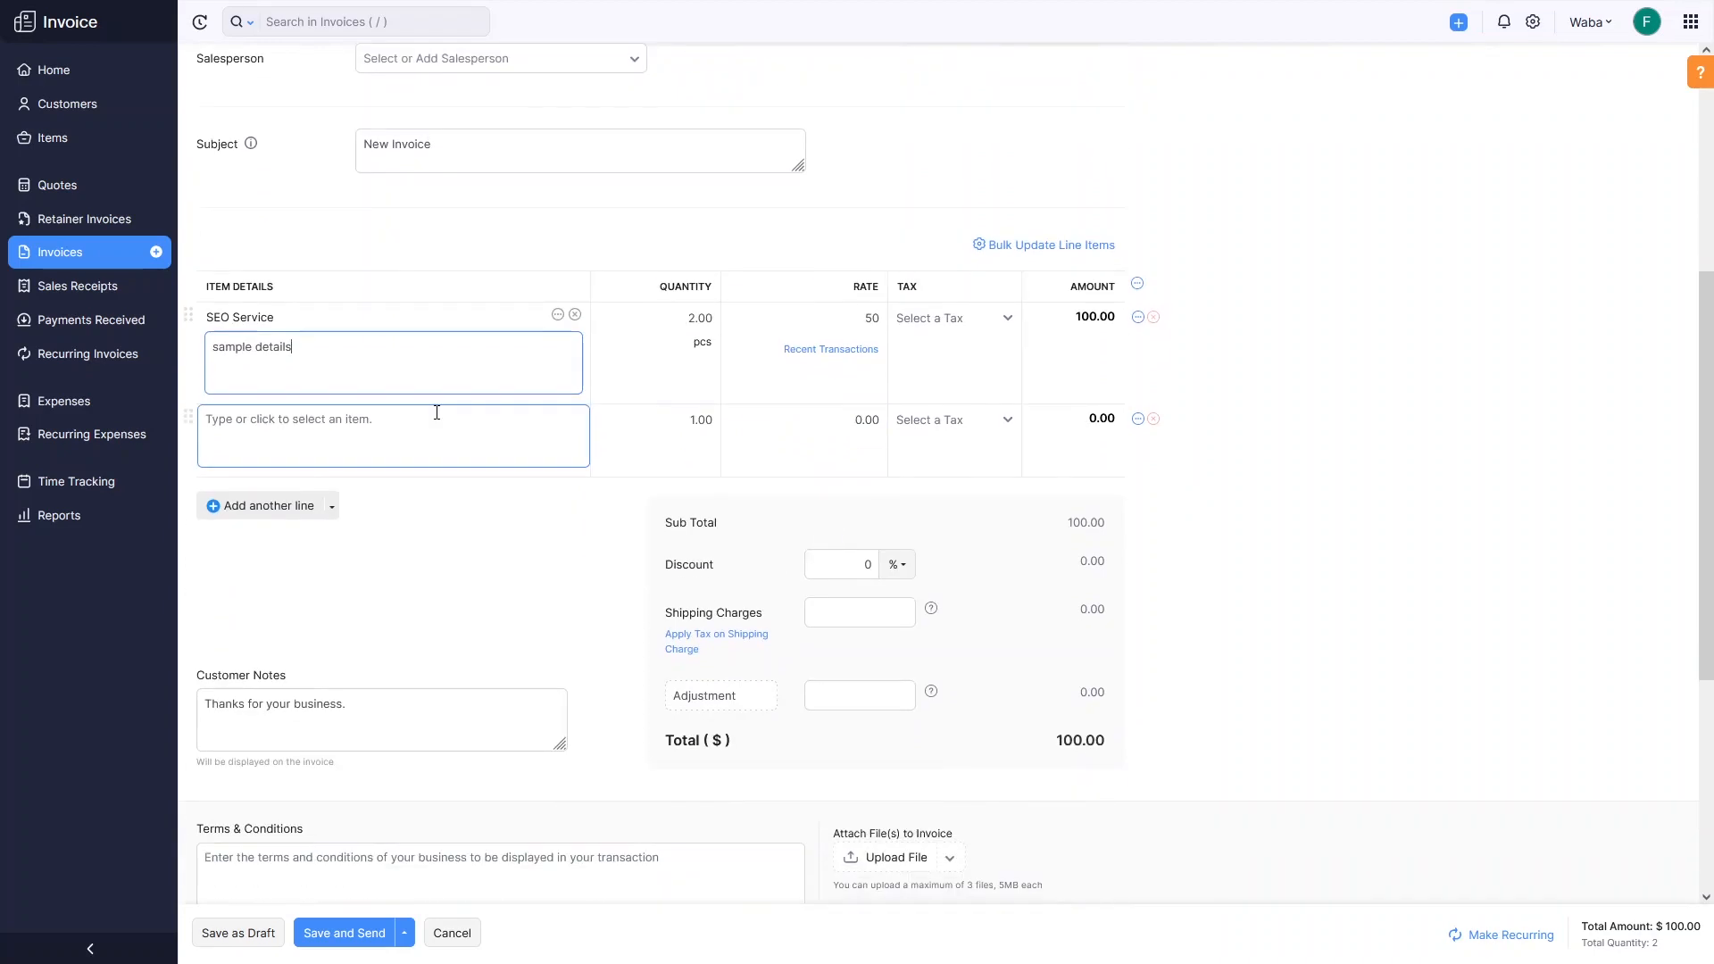
click(506, 536)
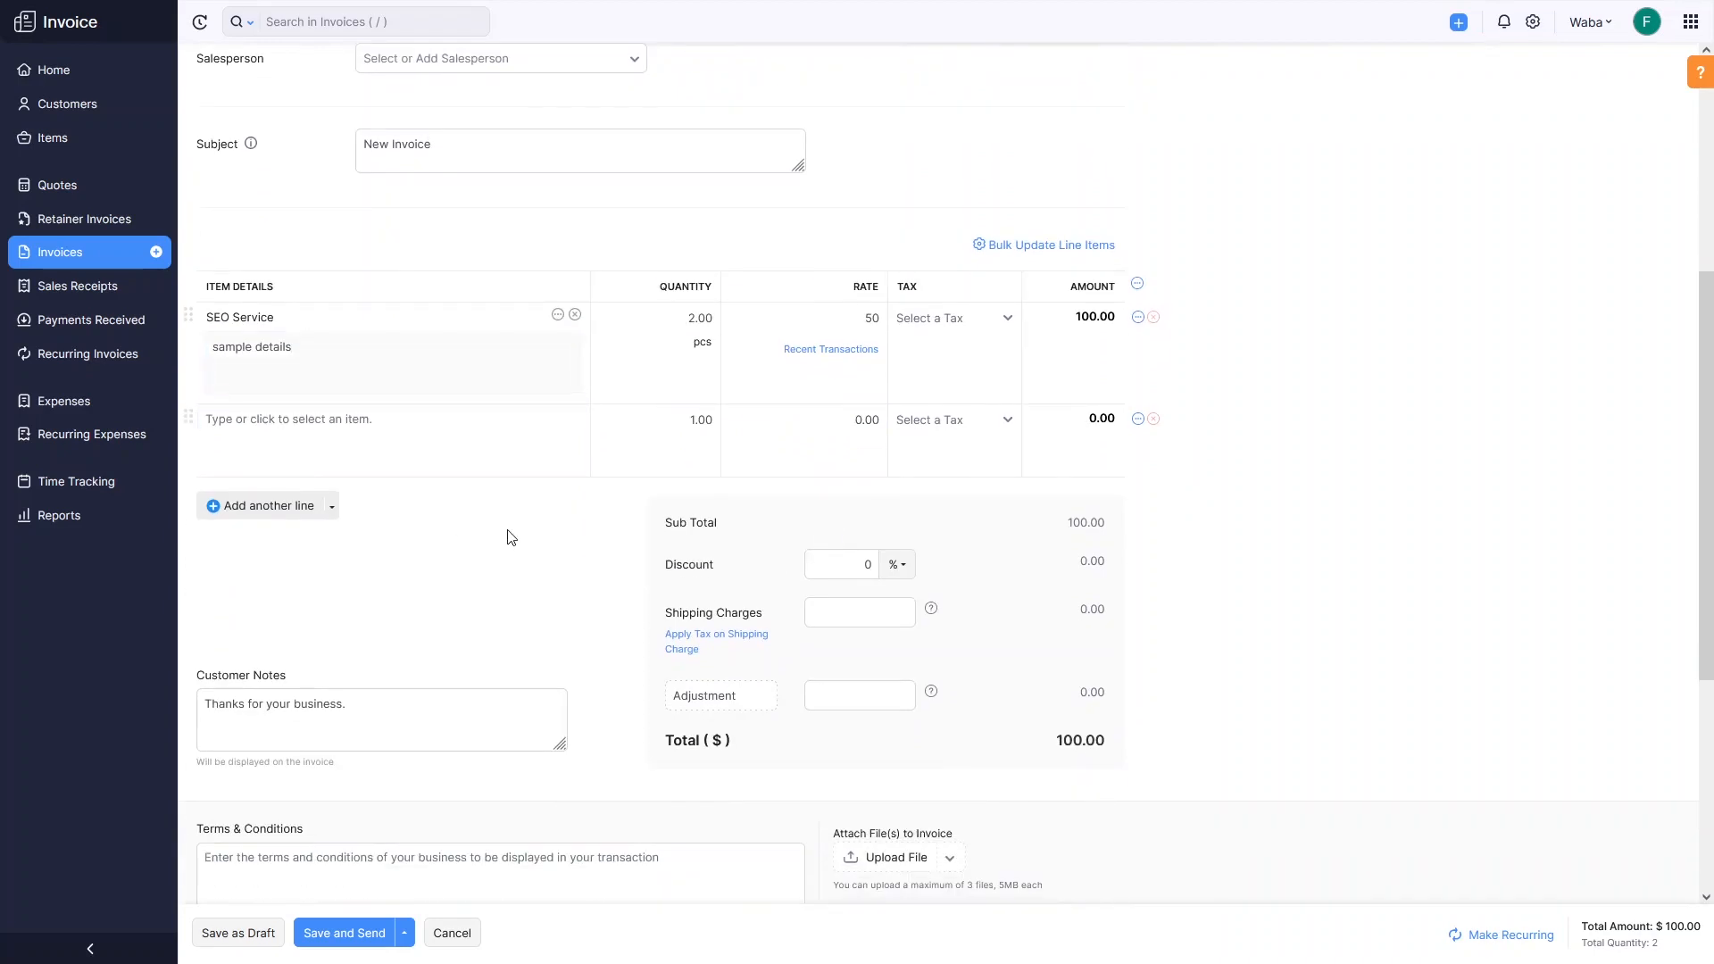
Check the Discount, Adjustment and Terms & Conditions fields down to the $100.00 total.
scroll(920, 487, down, 2)
click(836, 396)
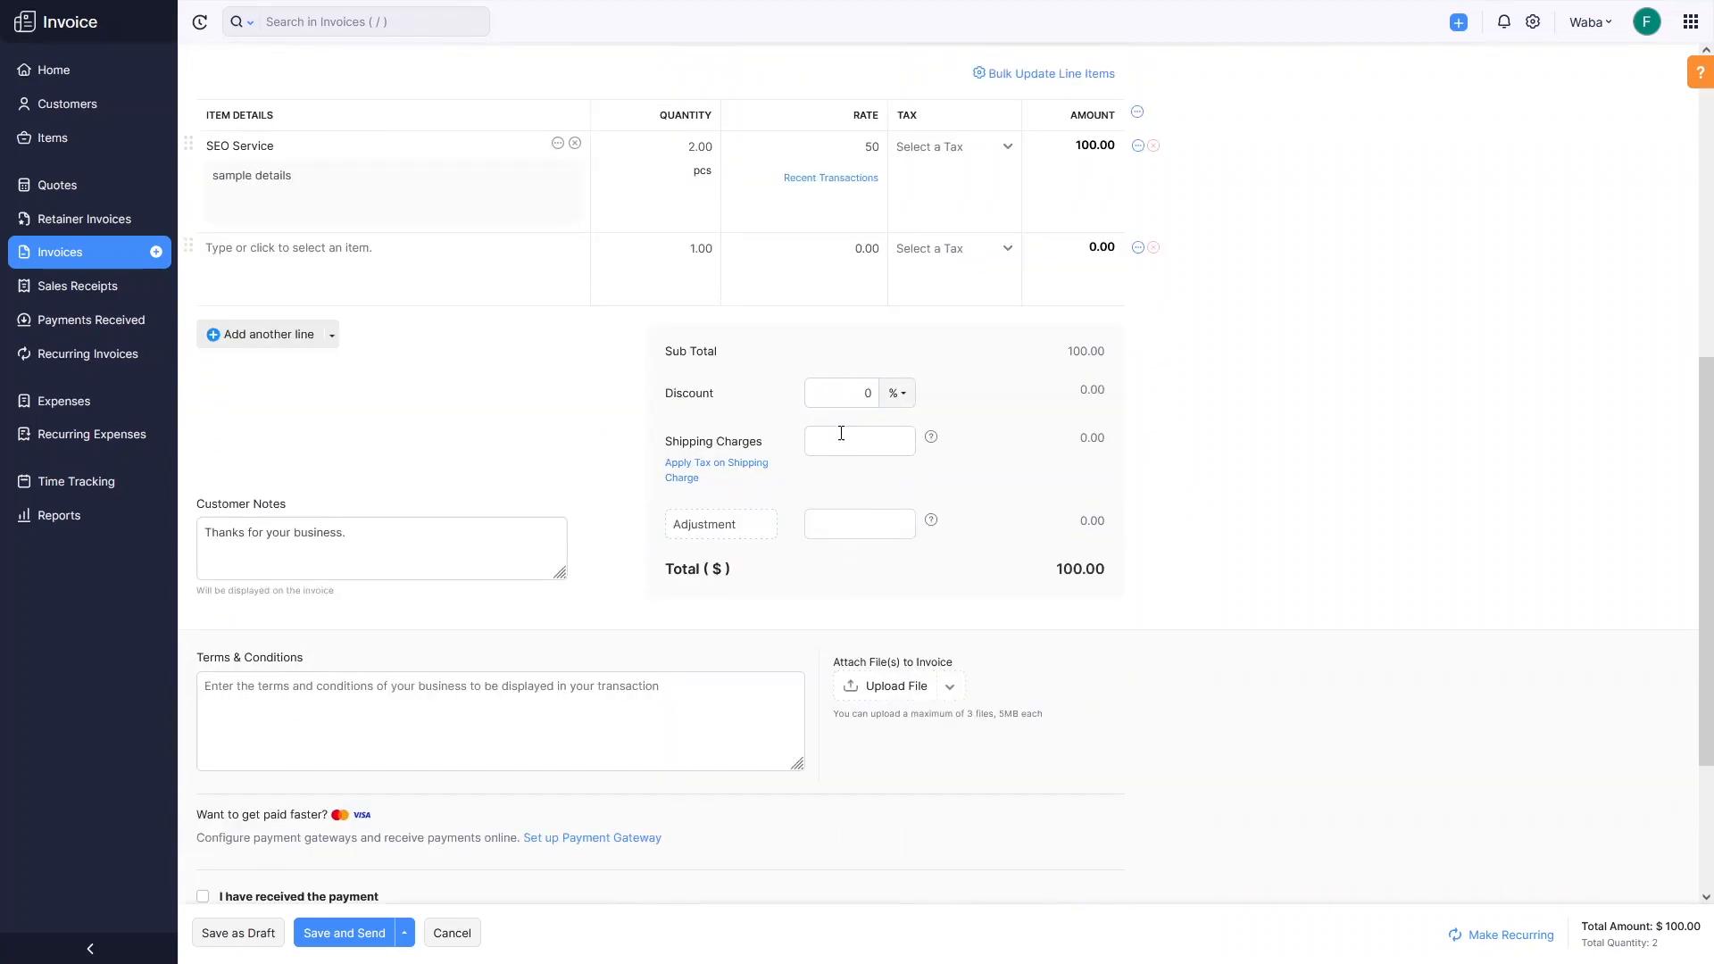
click(868, 536)
scroll(625, 637, down, 1)
click(280, 610)
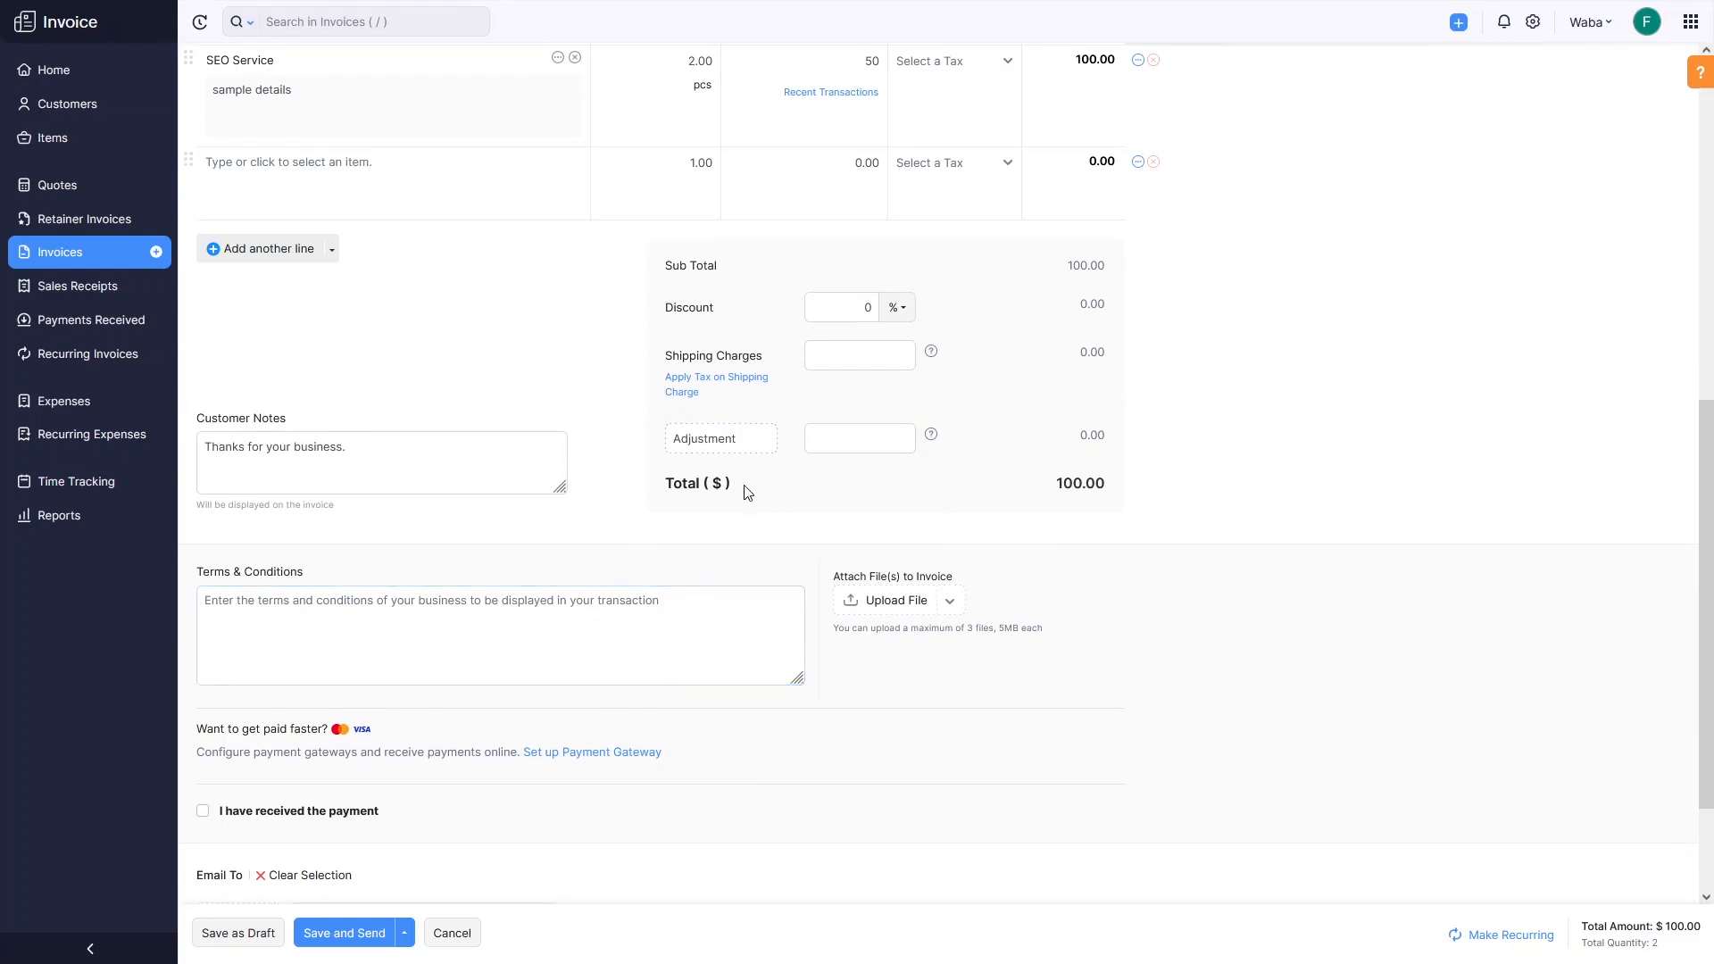
scroll(500, 625, down, 2)
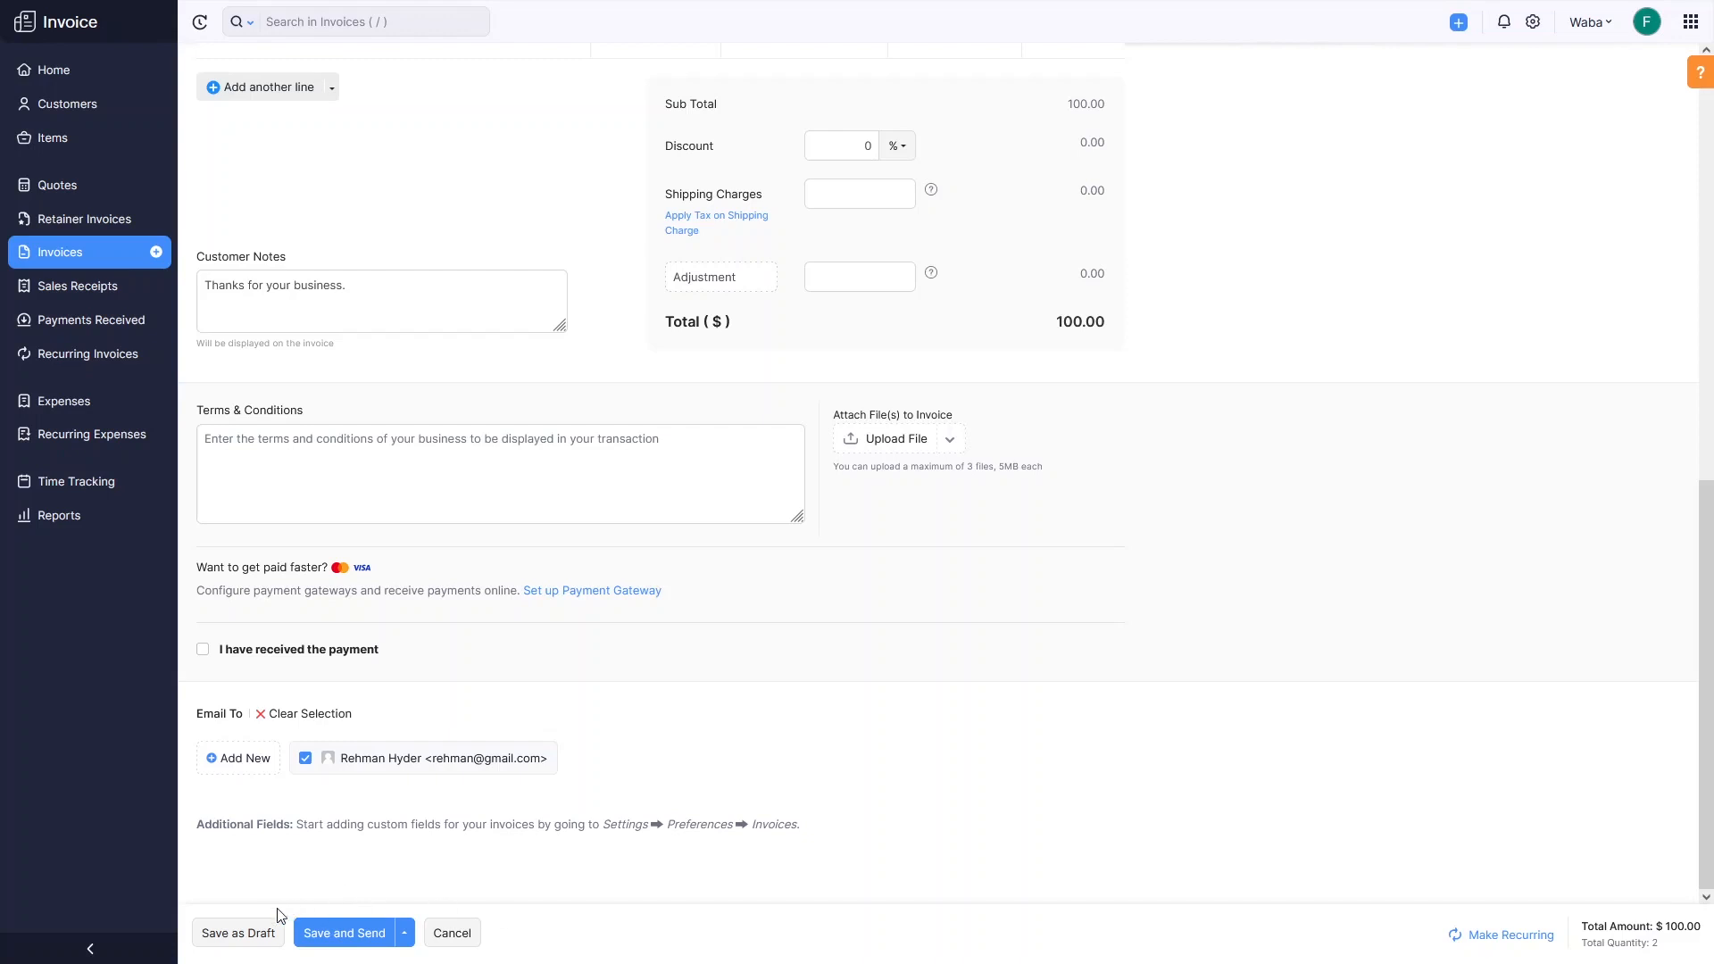
Save invoice INV-000001 as a draft with $100.00 due.
click(253, 944)
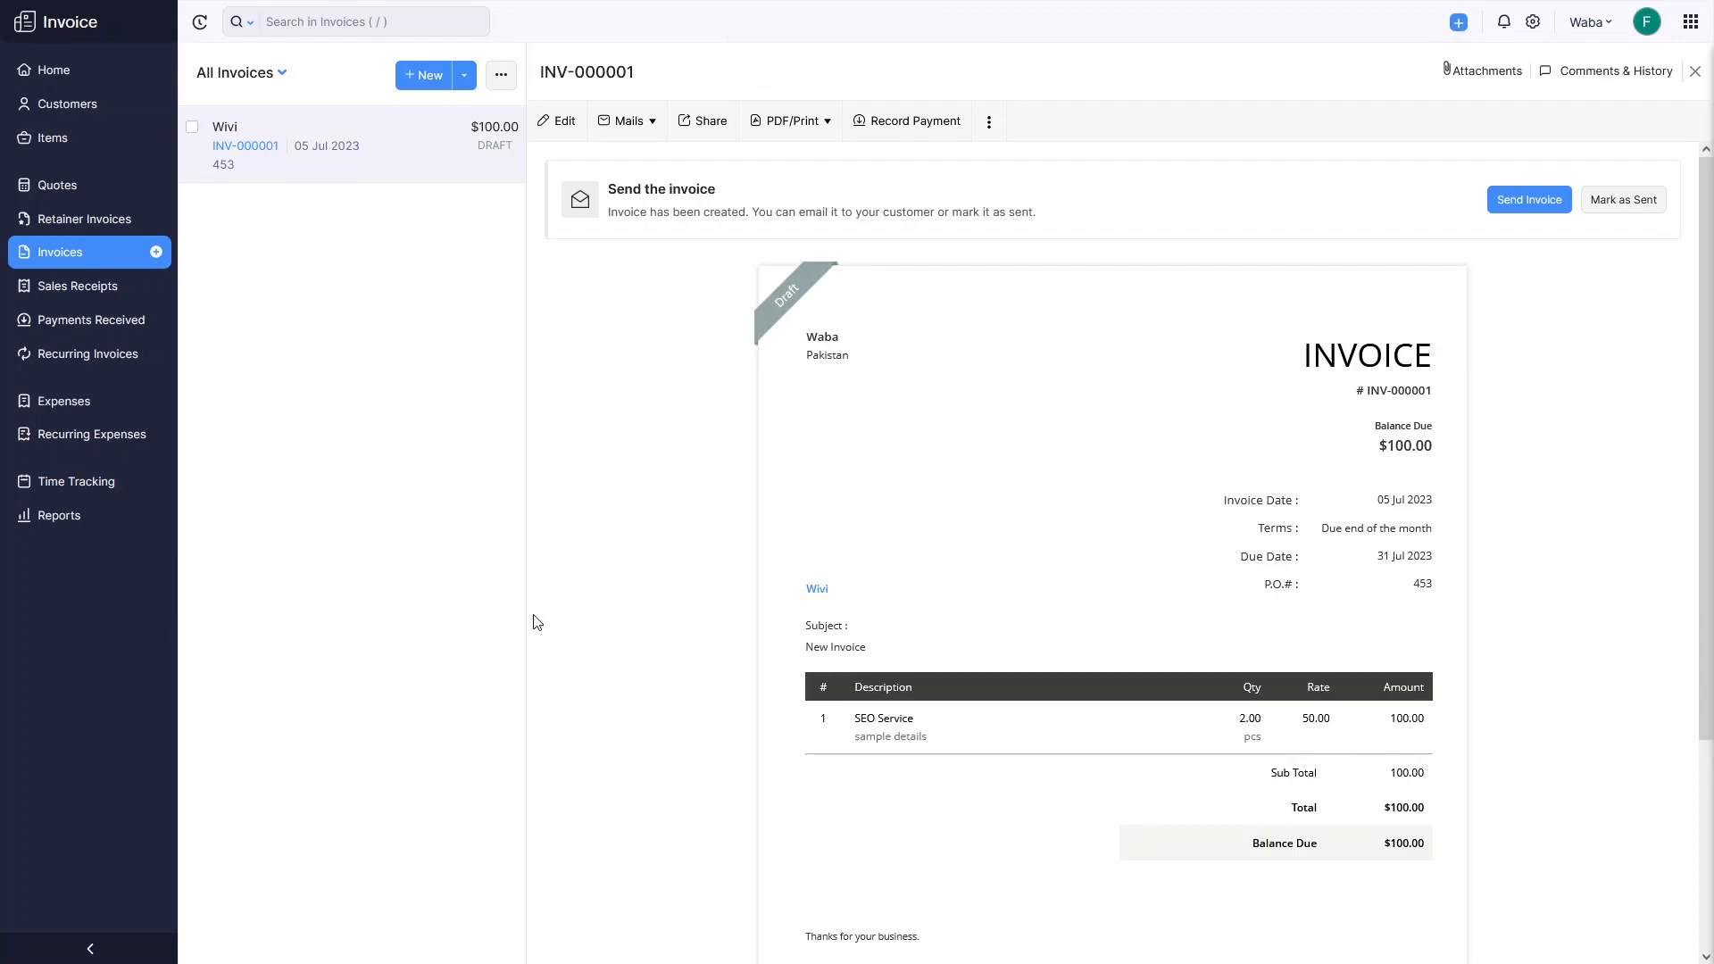
Open a blank new quote, scroll through it to the customer notes, then go to Expenses.
click(77, 191)
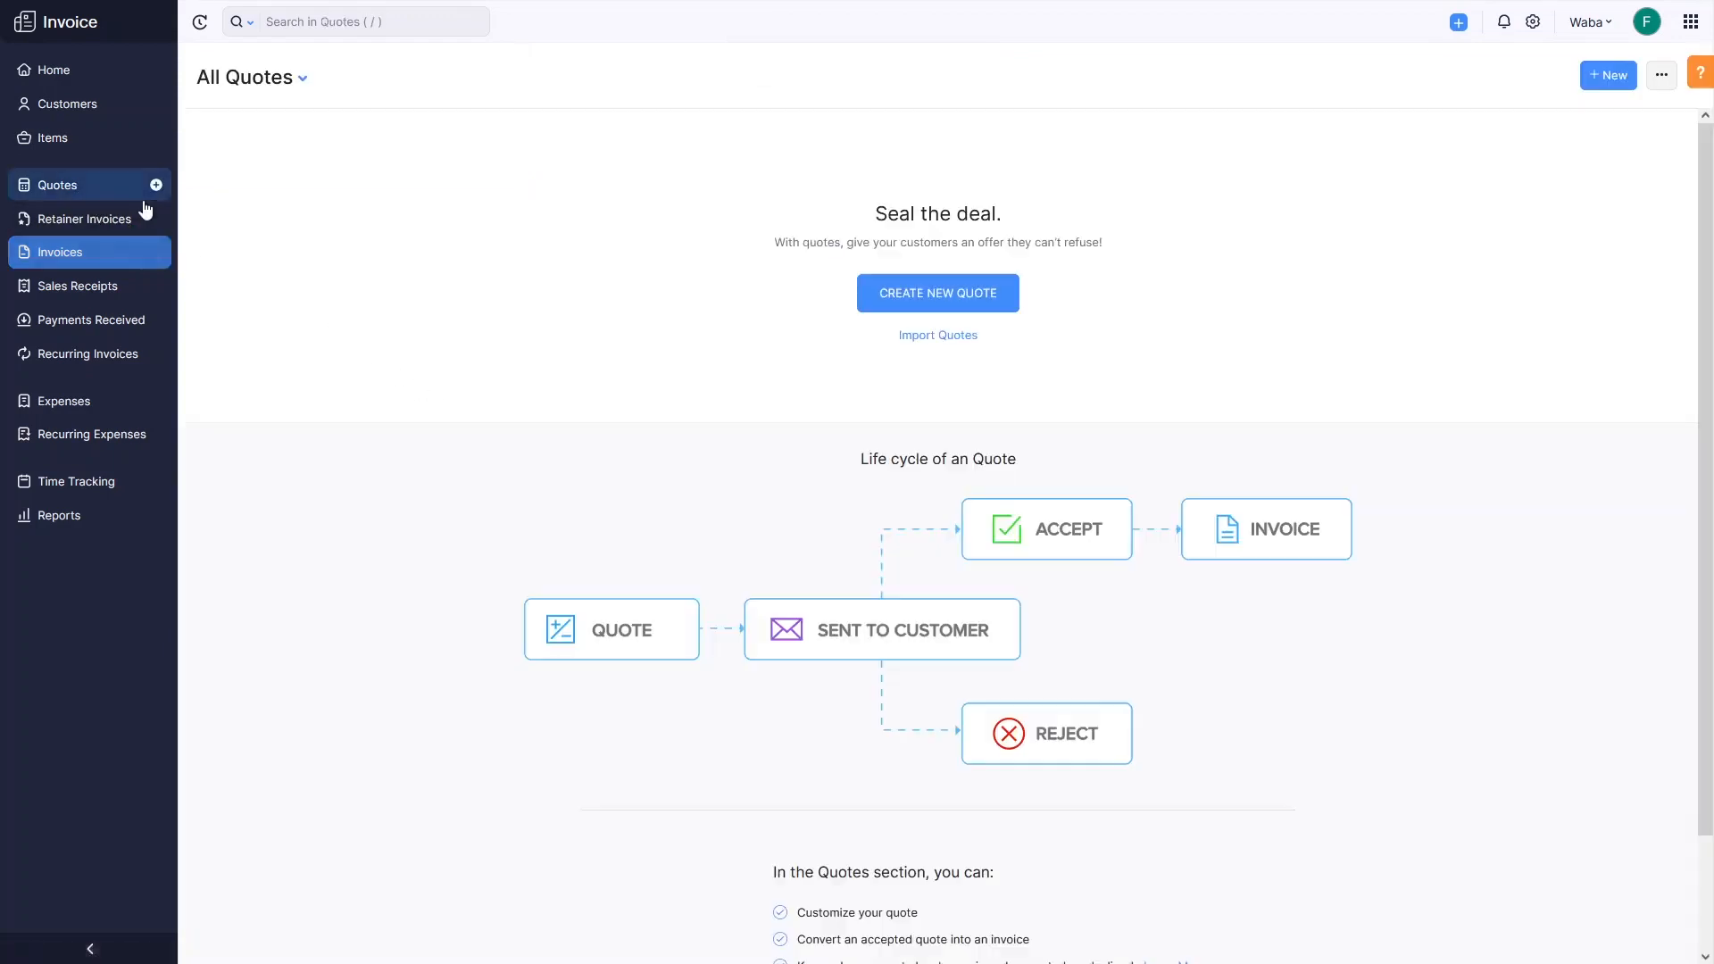
click(874, 303)
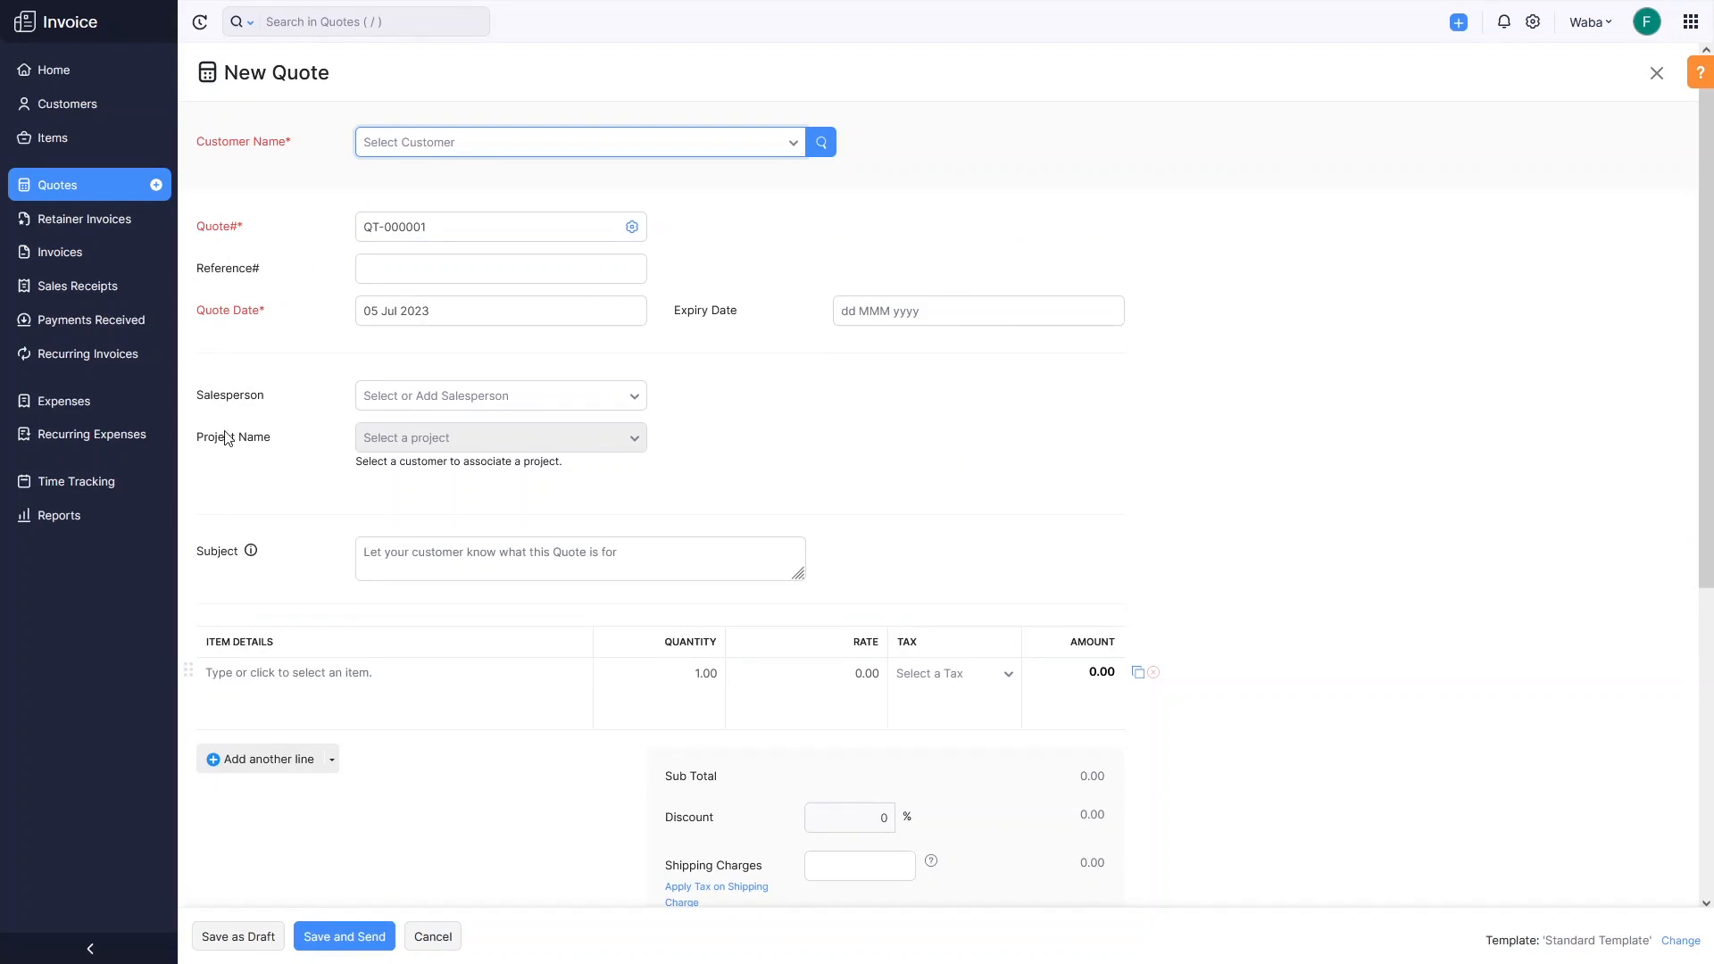
scroll(331, 585, down, 4)
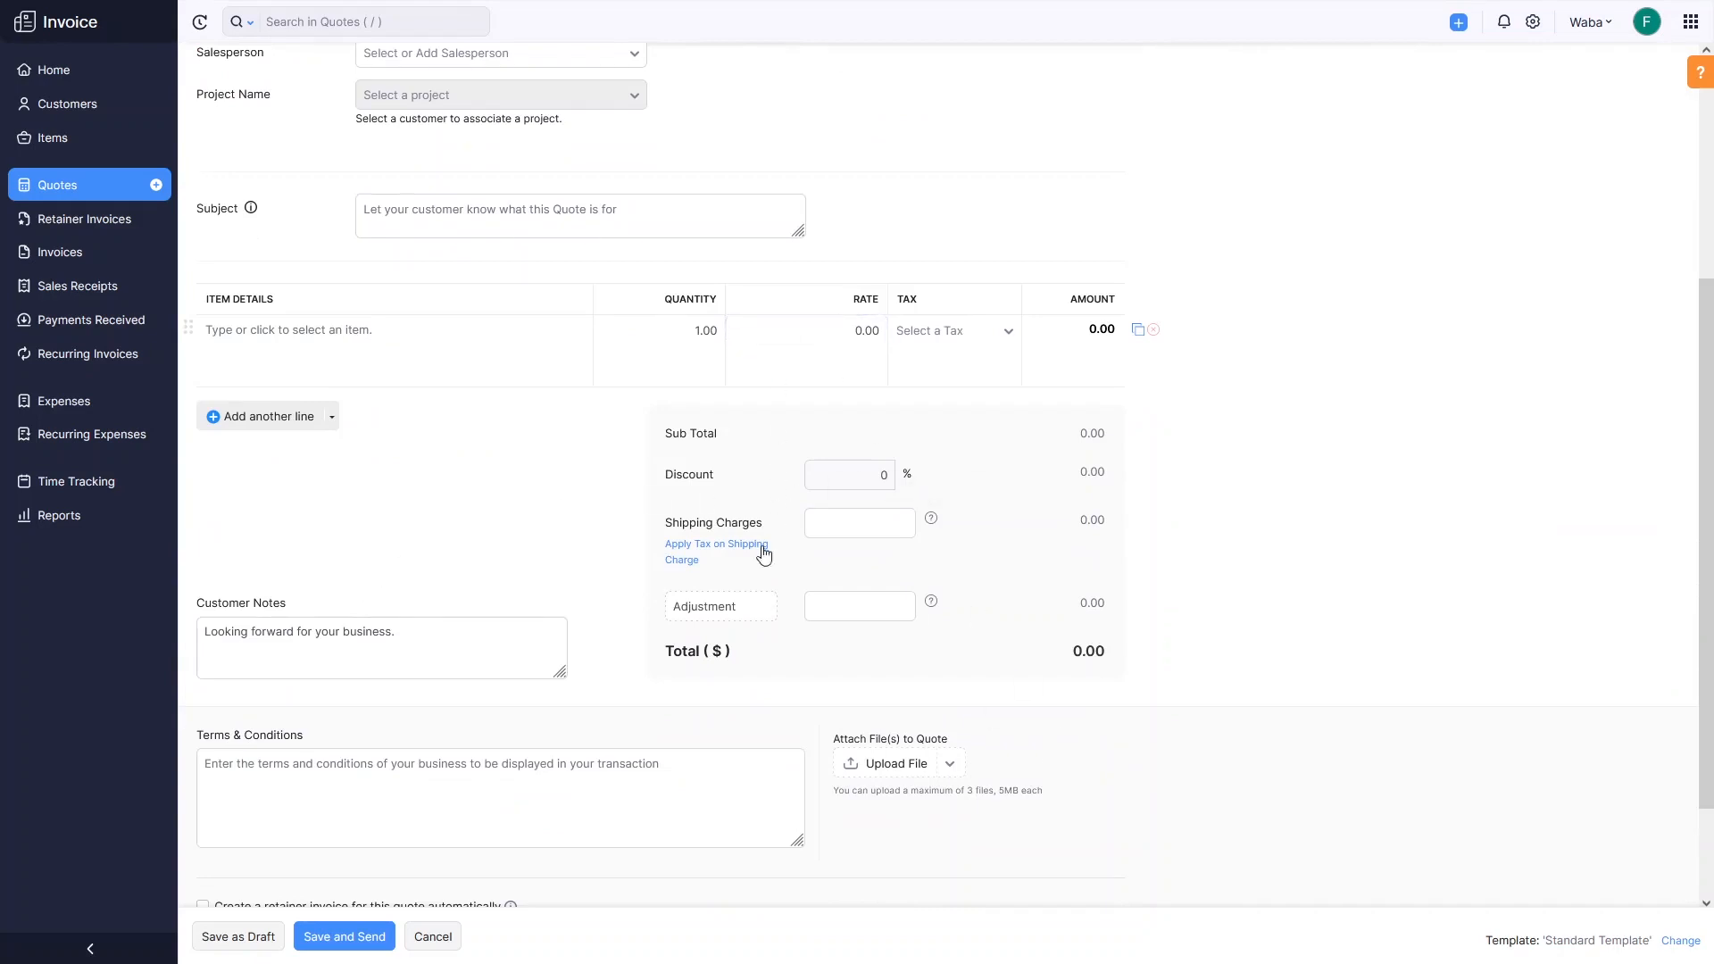
scroll(762, 550, down, 2)
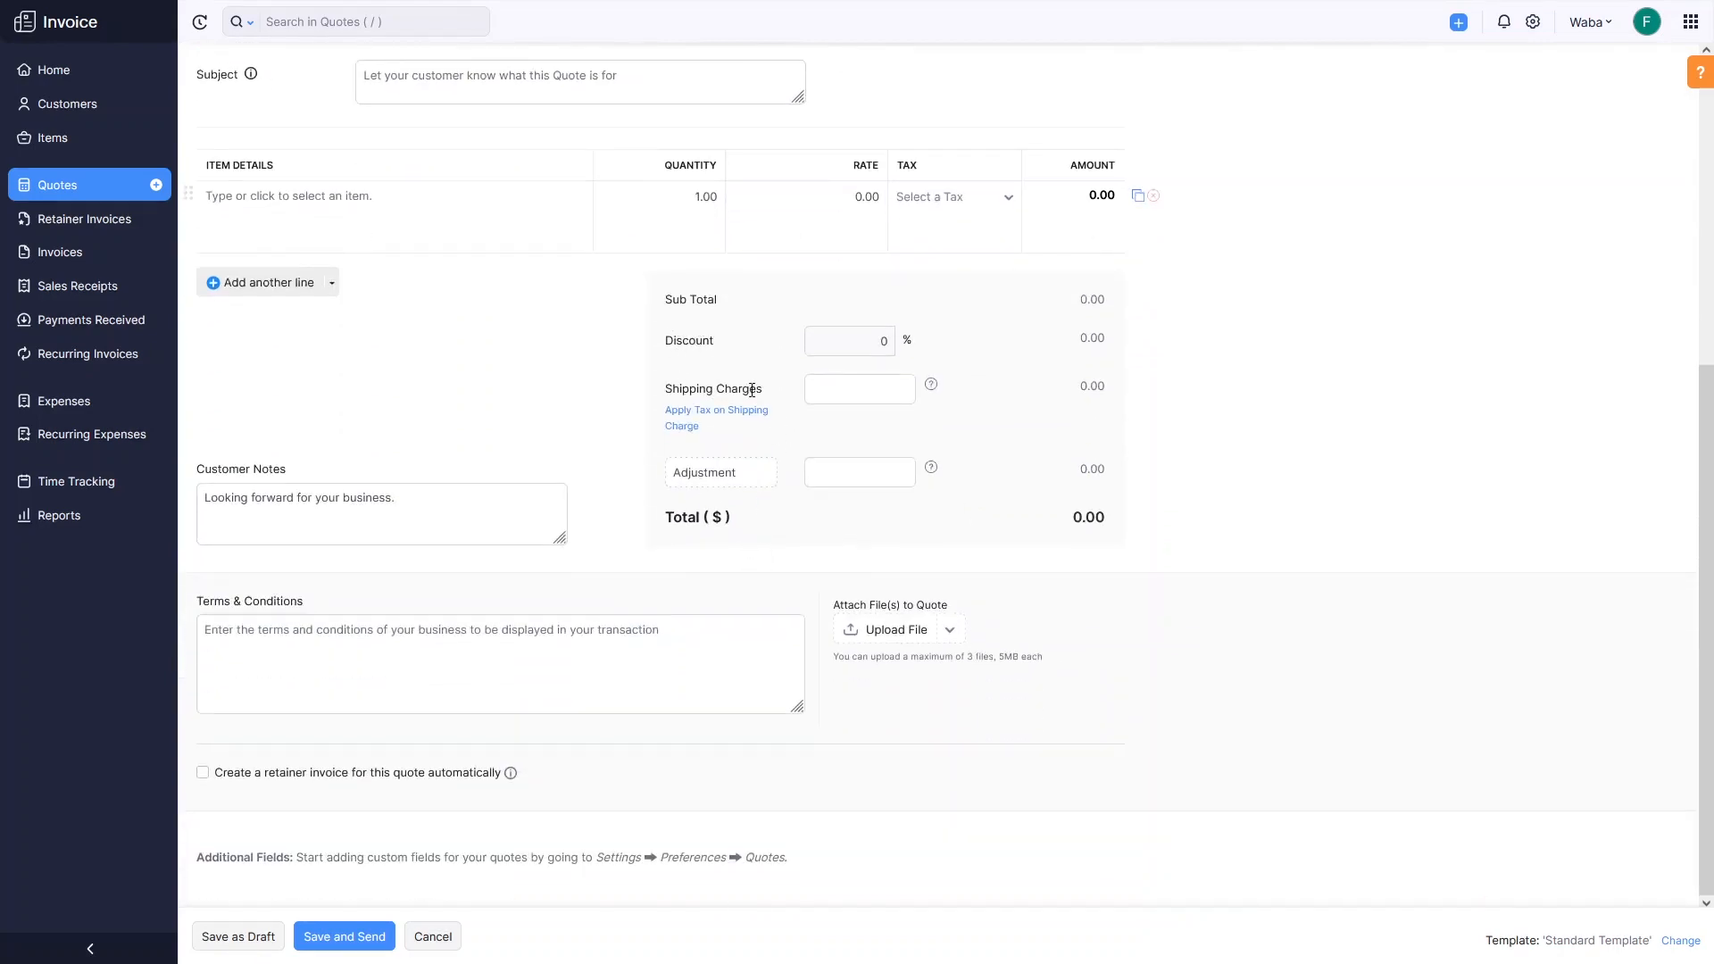
click(401, 532)
scroll(648, 415, up, 6)
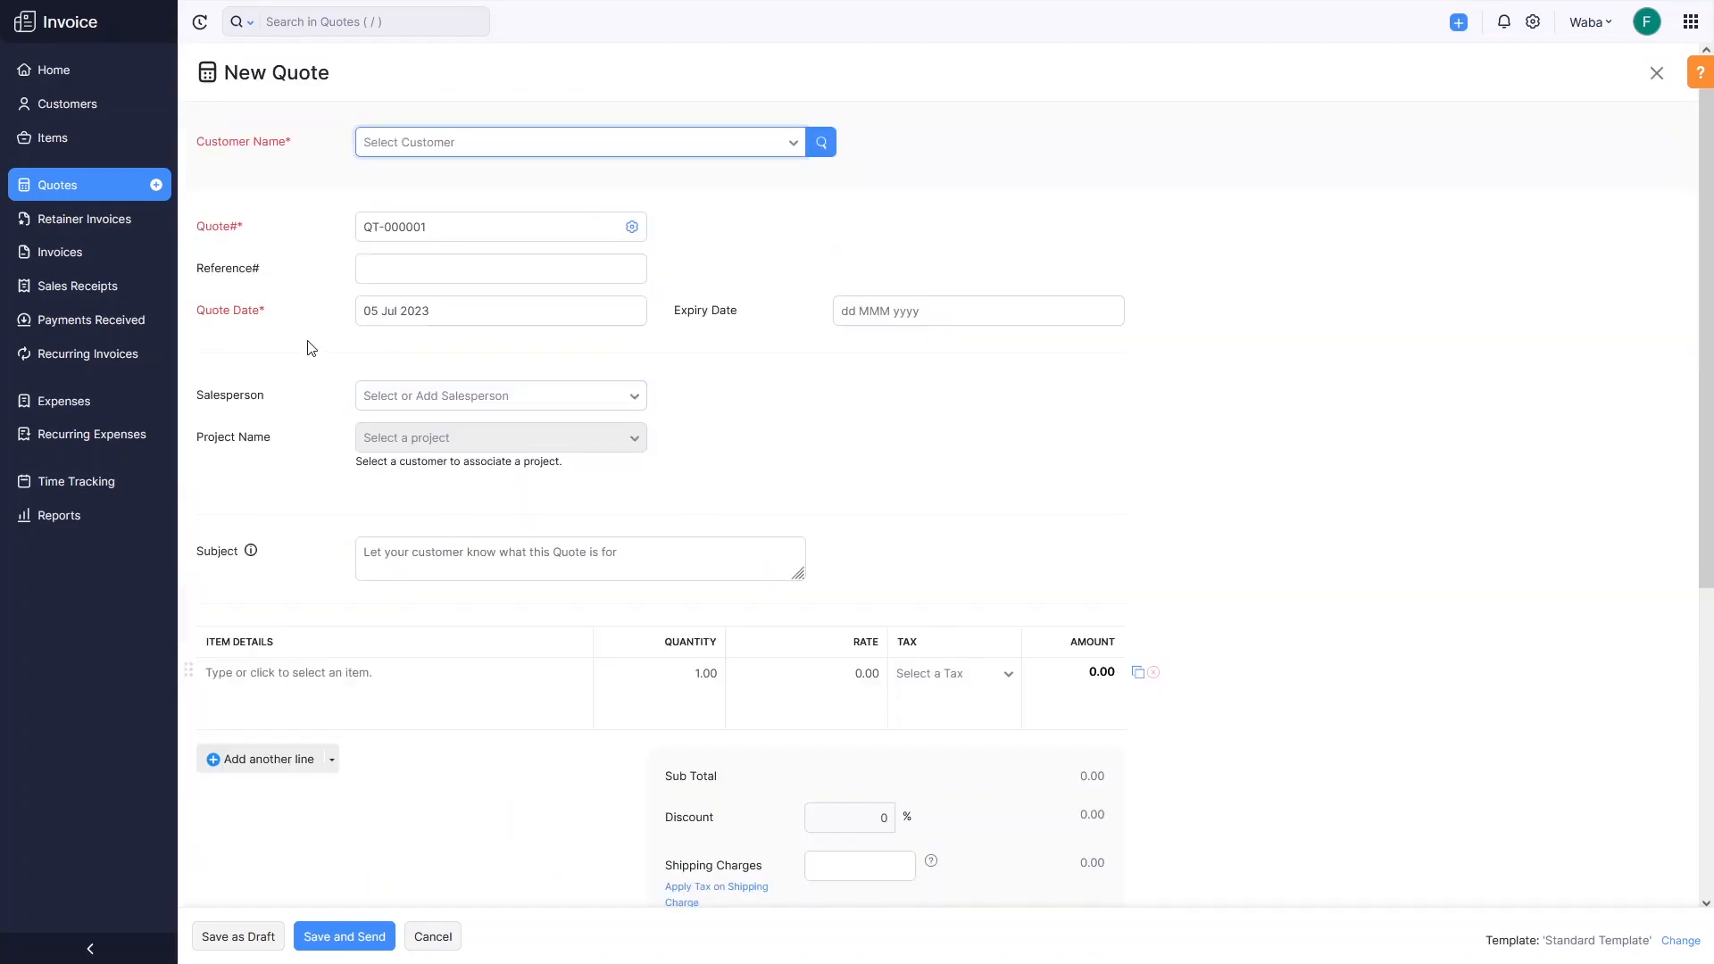
click(93, 407)
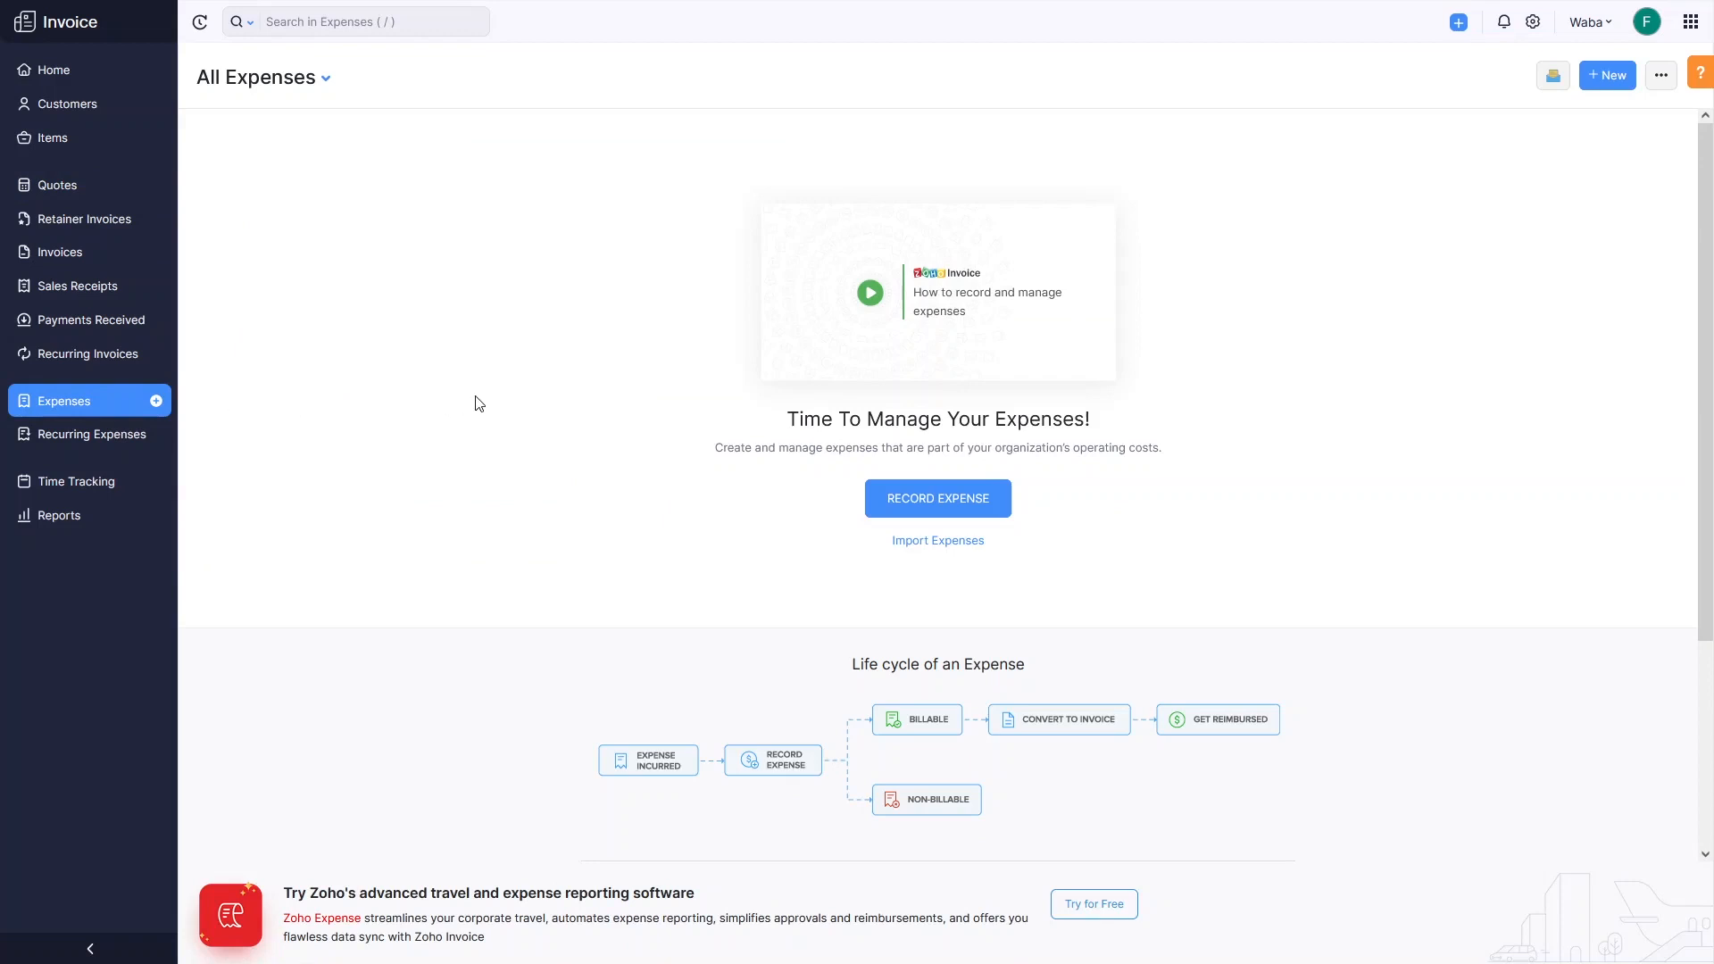
Open the blank Record Expense form, then go to the Time Tracking projects page.
click(881, 507)
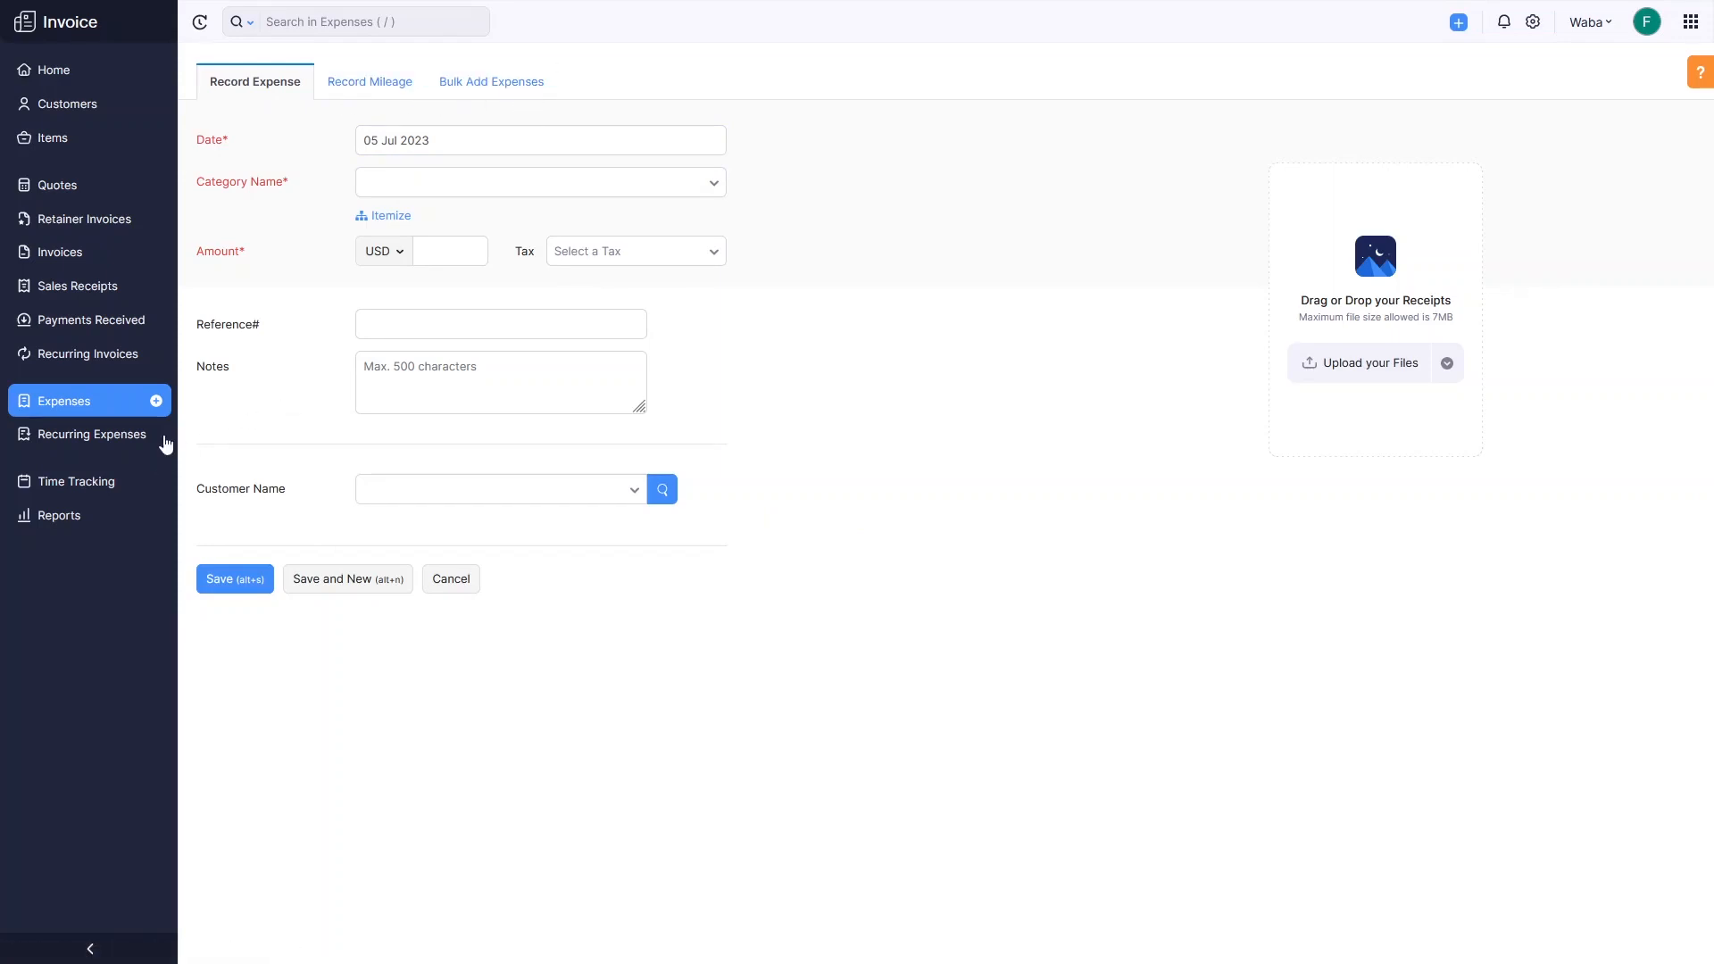
click(78, 494)
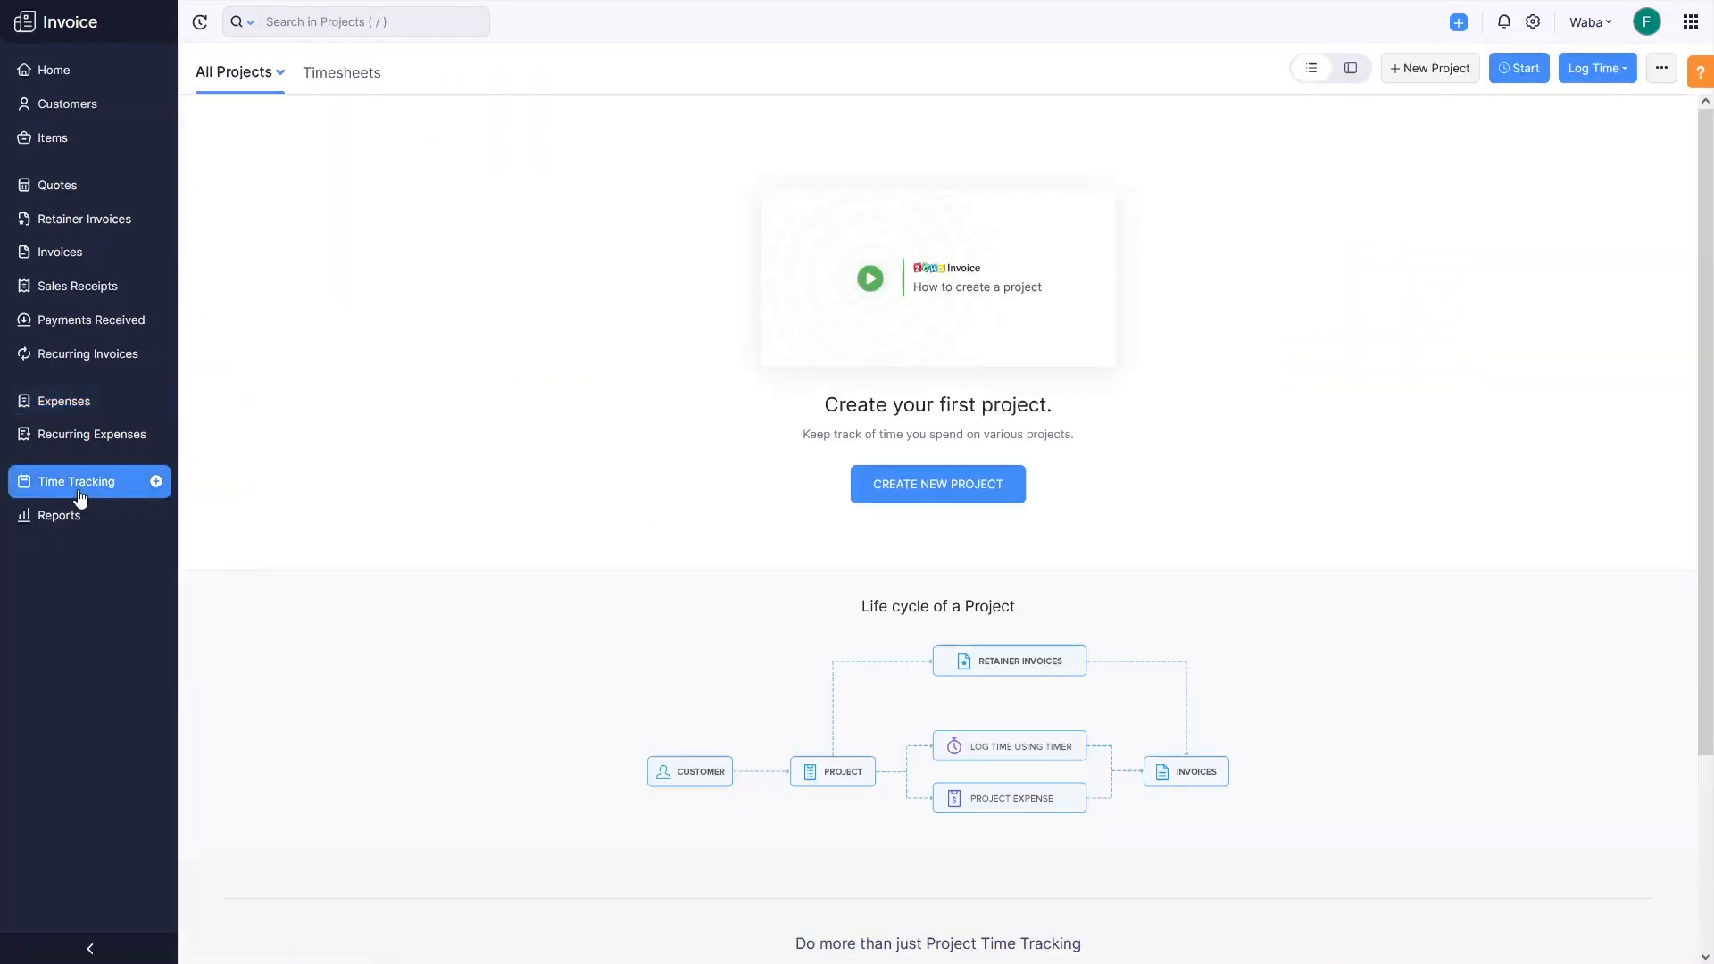
Look over a blank new-project form from Projects, then open the general Reports list.
click(63, 532)
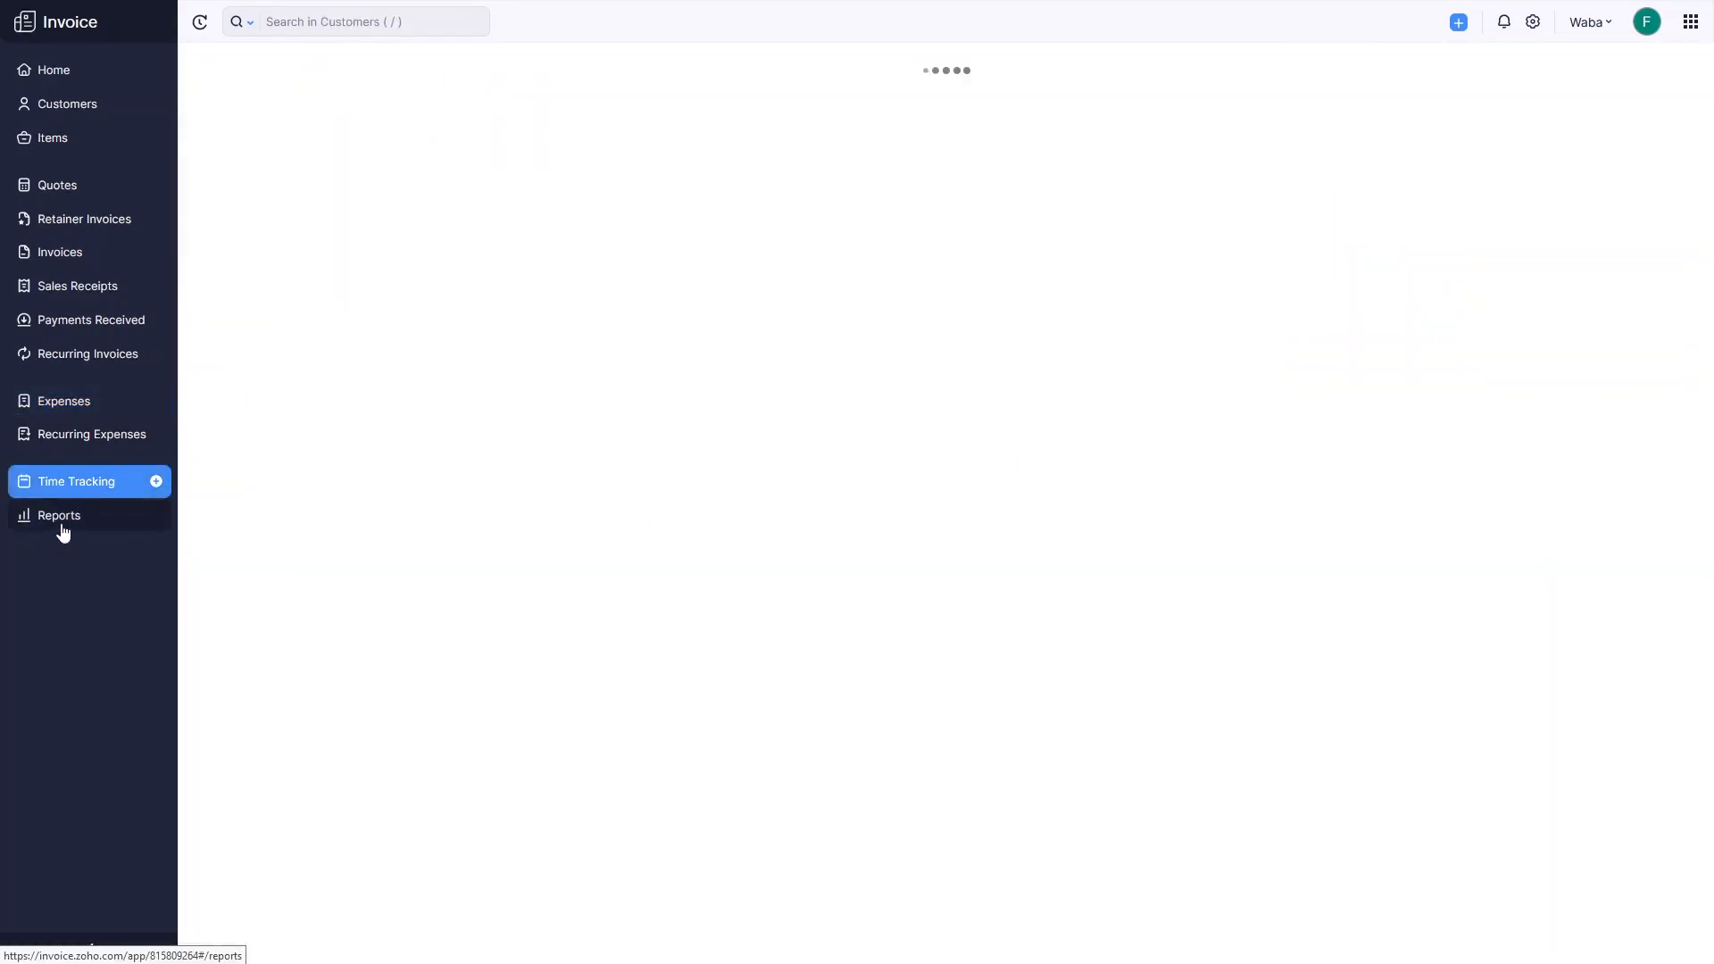
click(62, 491)
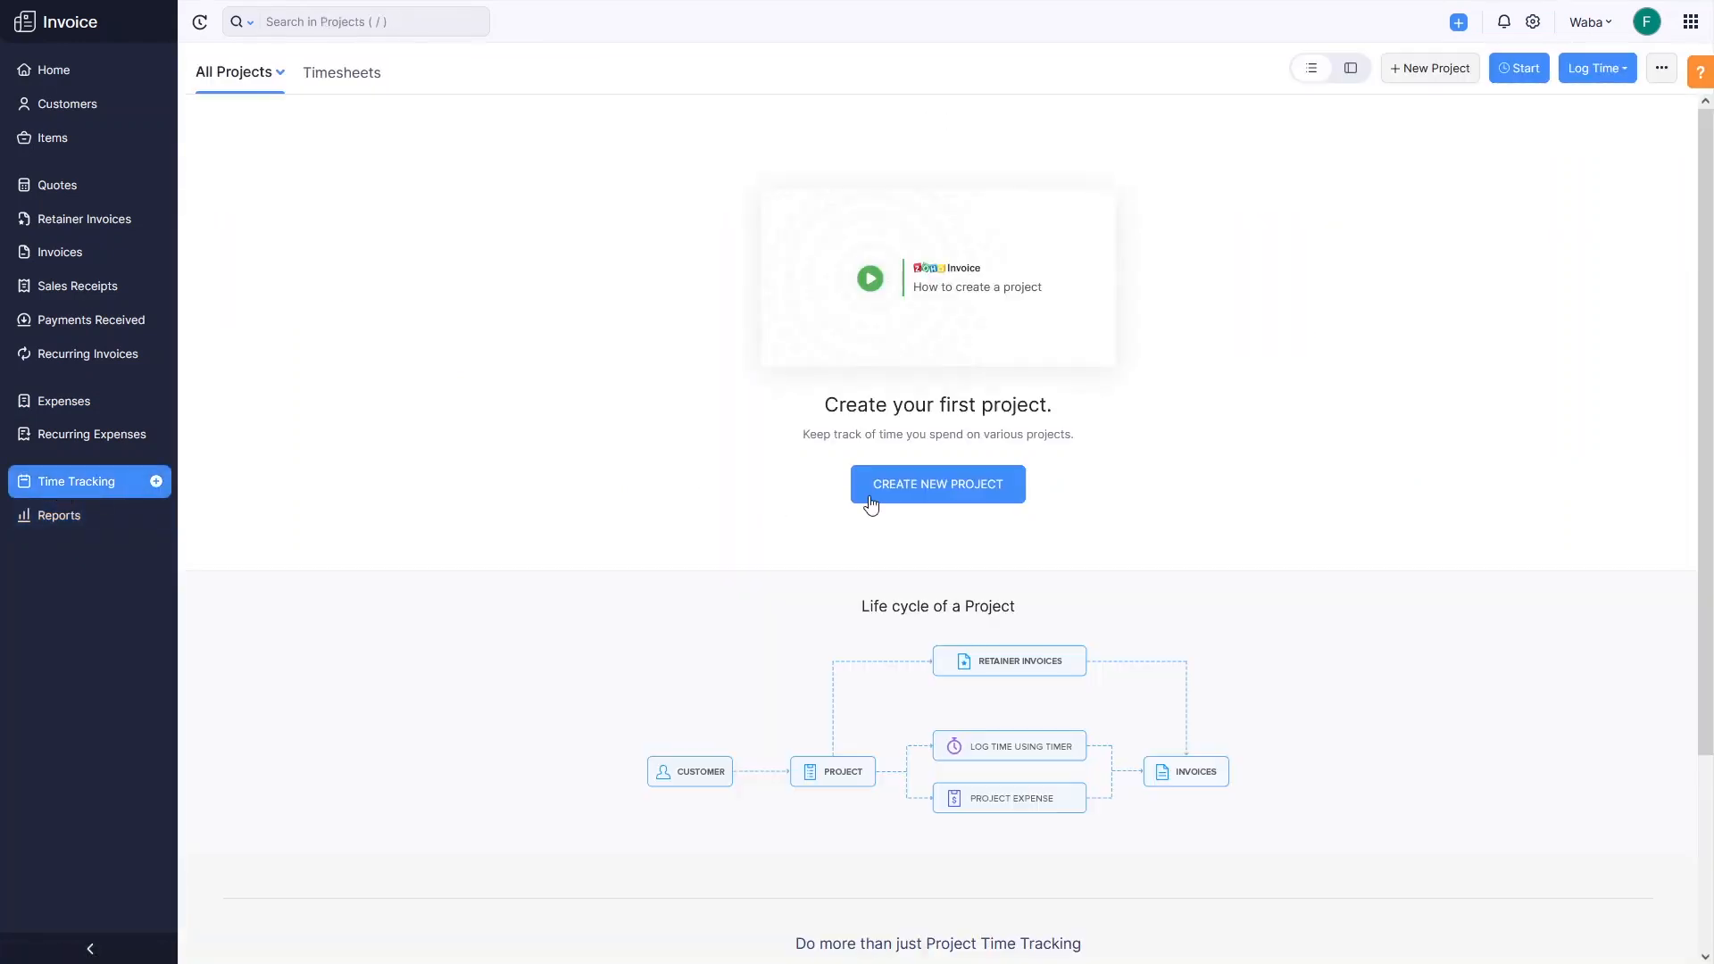
click(870, 500)
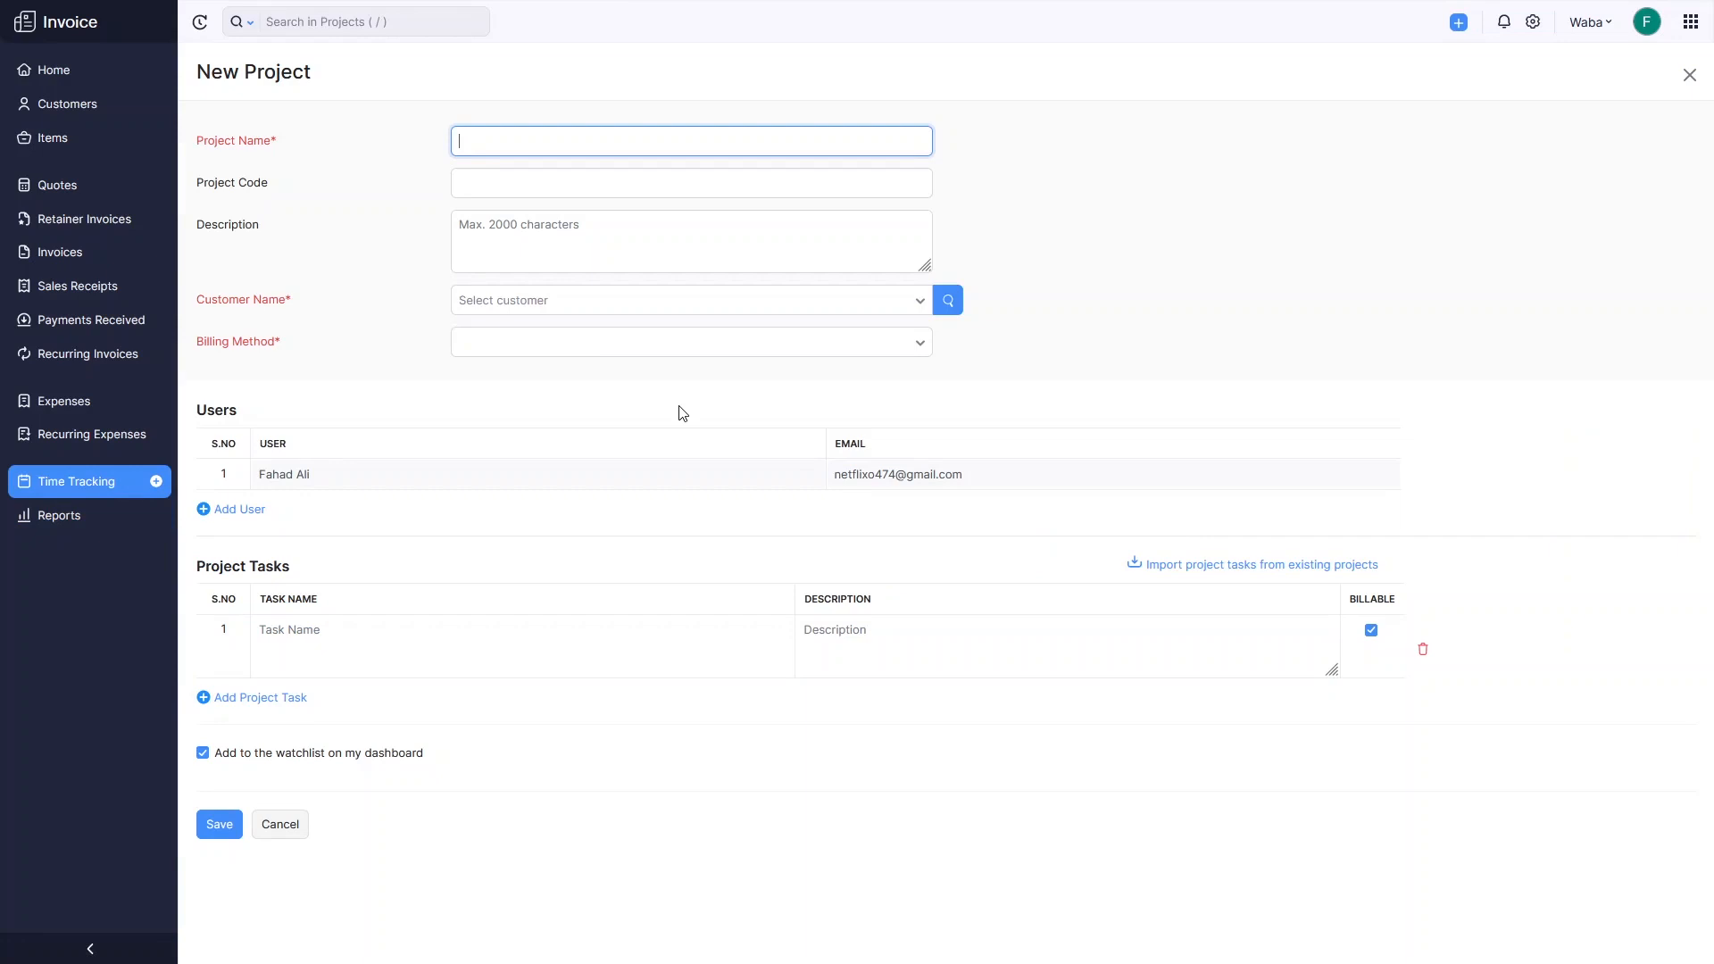
click(117, 531)
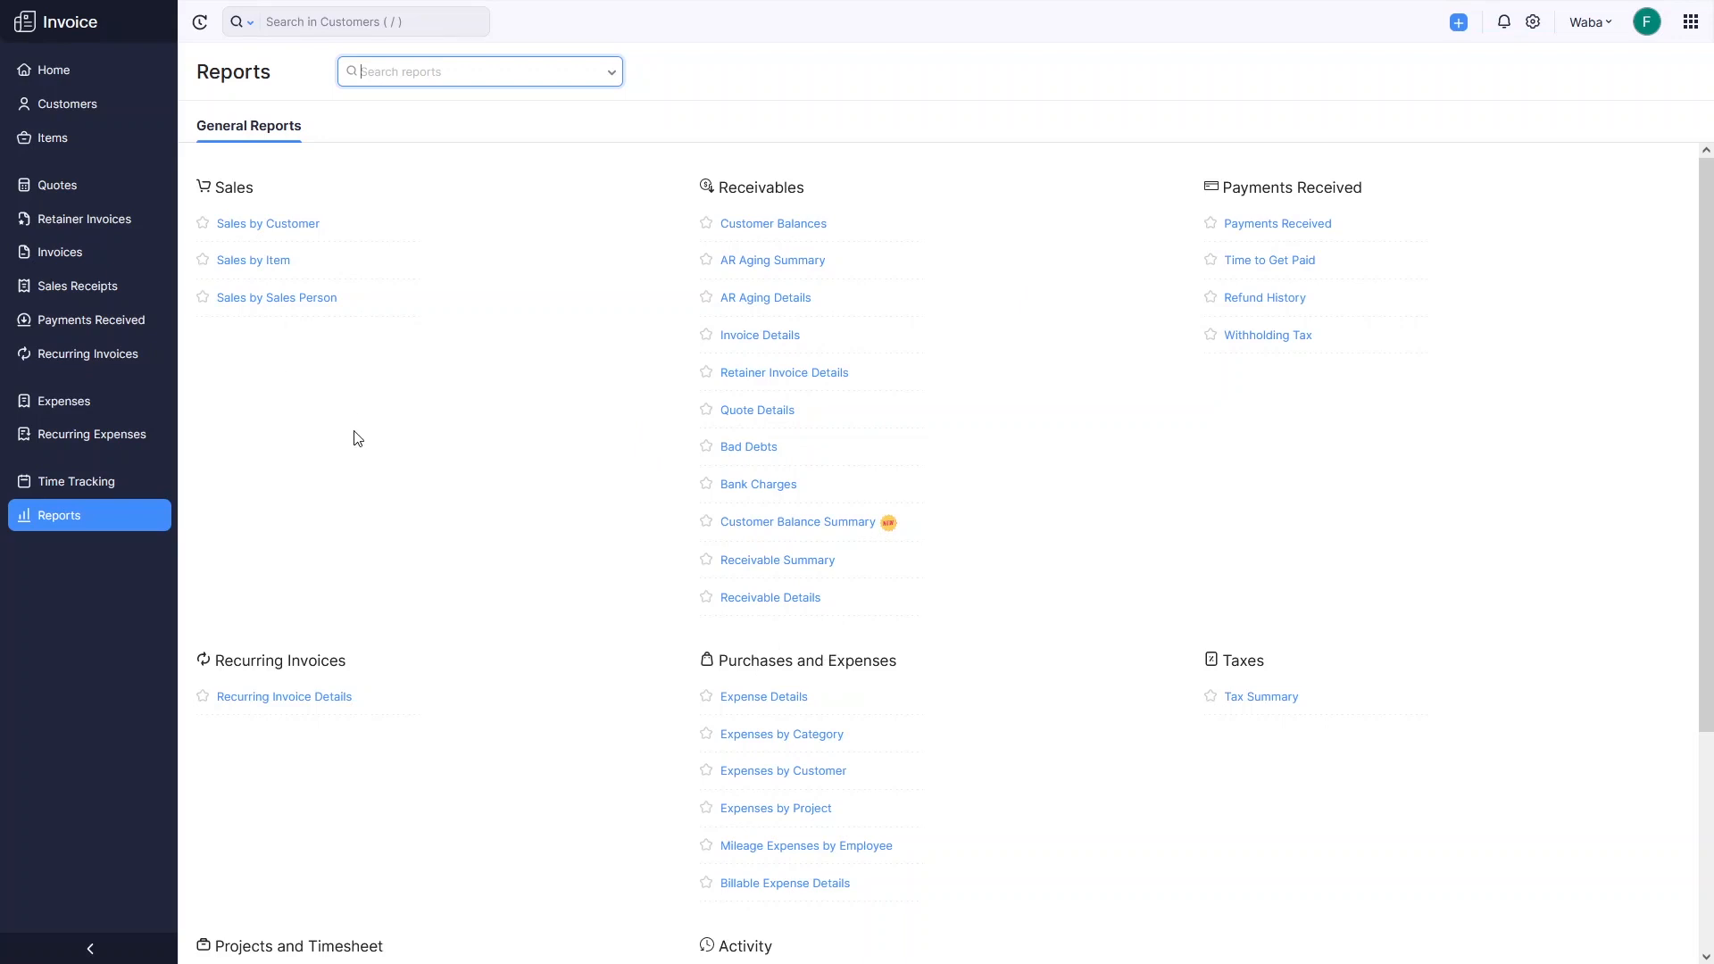
Go back to the Home dashboard showing $0.00 totals, glancing at the quick-create menu.
click(57, 71)
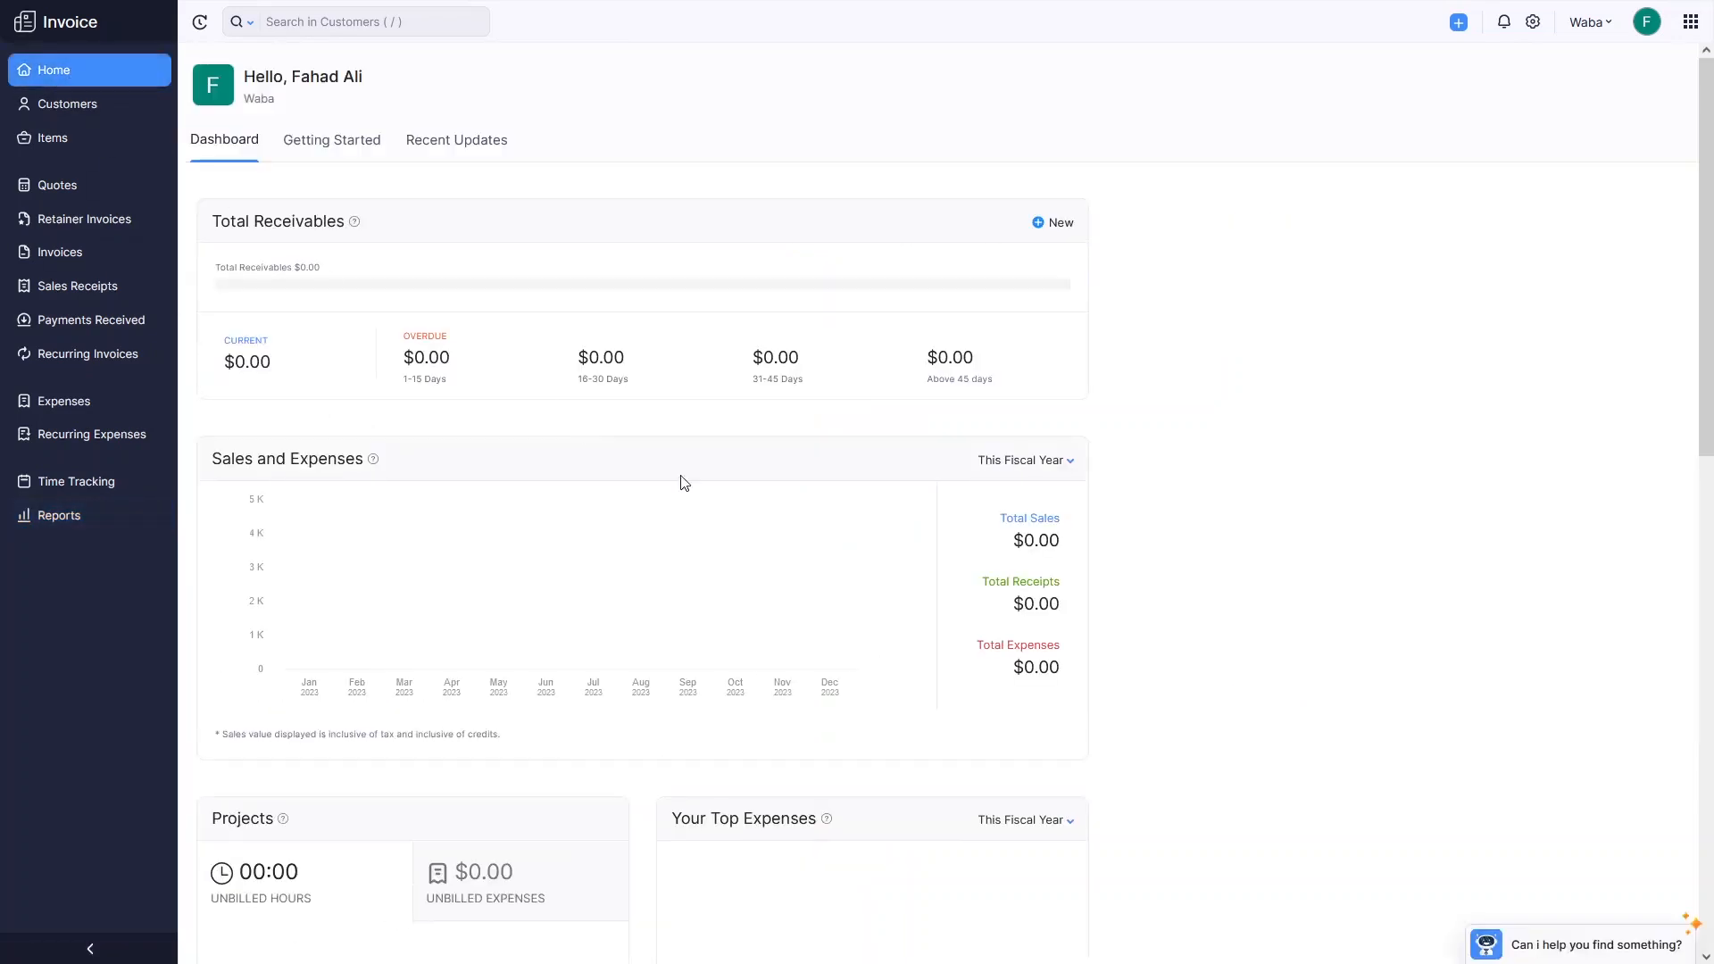
click(1453, 34)
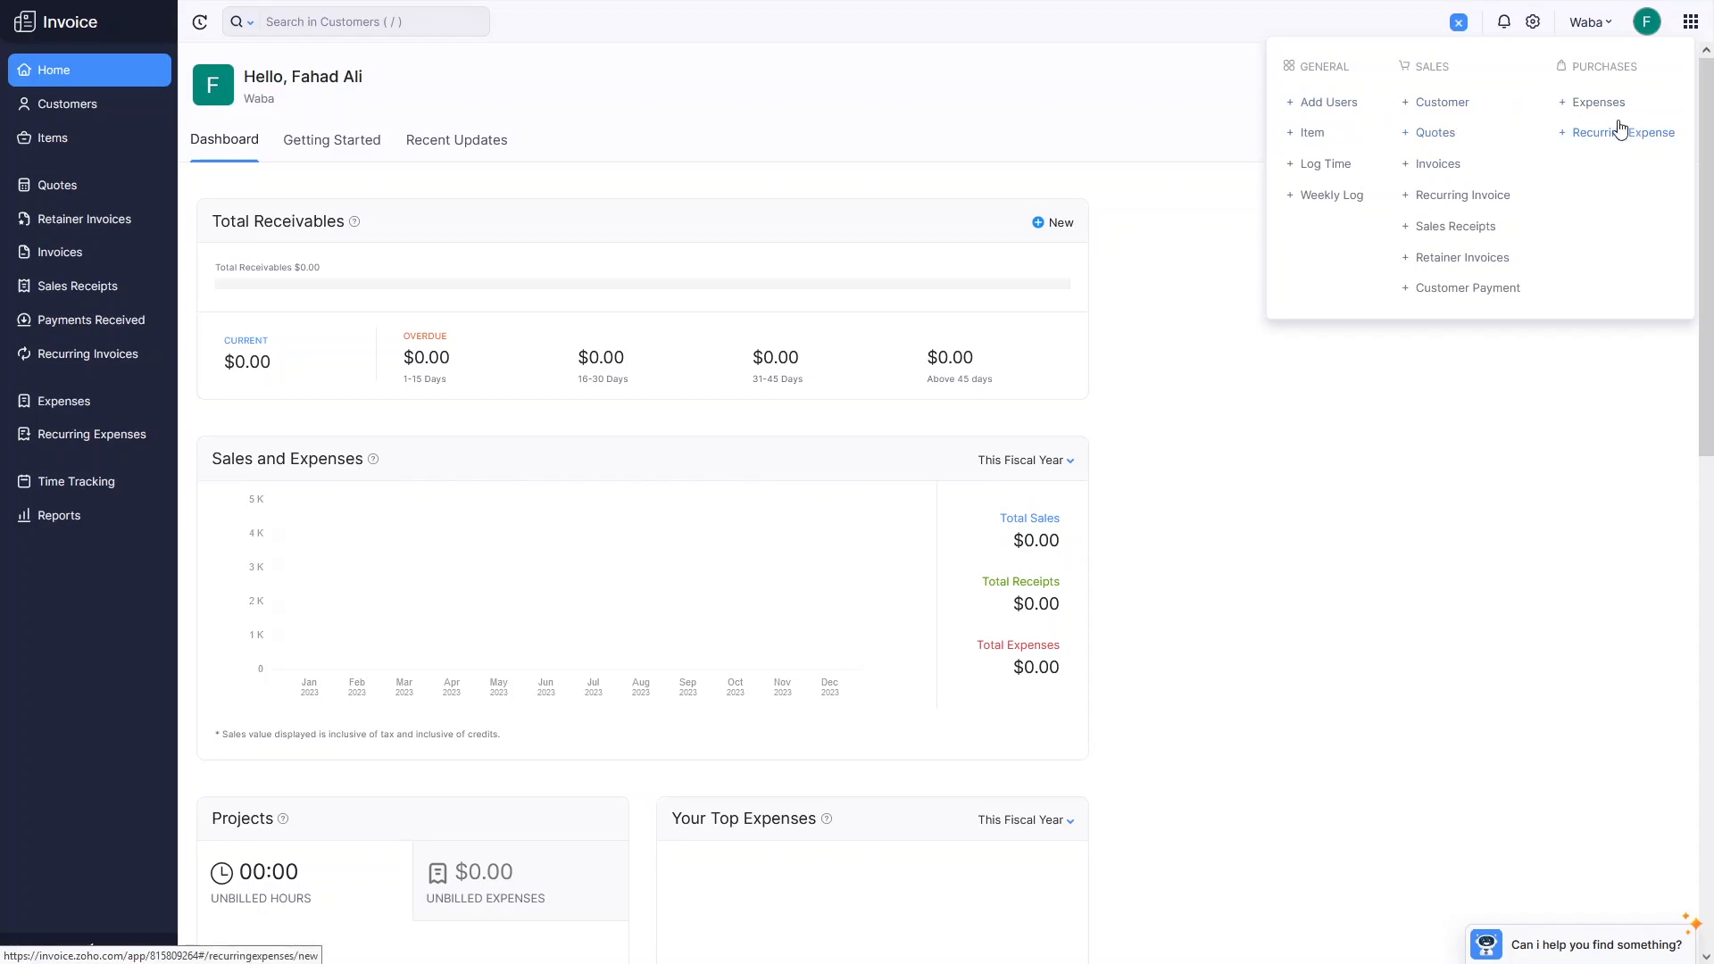
click(1390, 483)
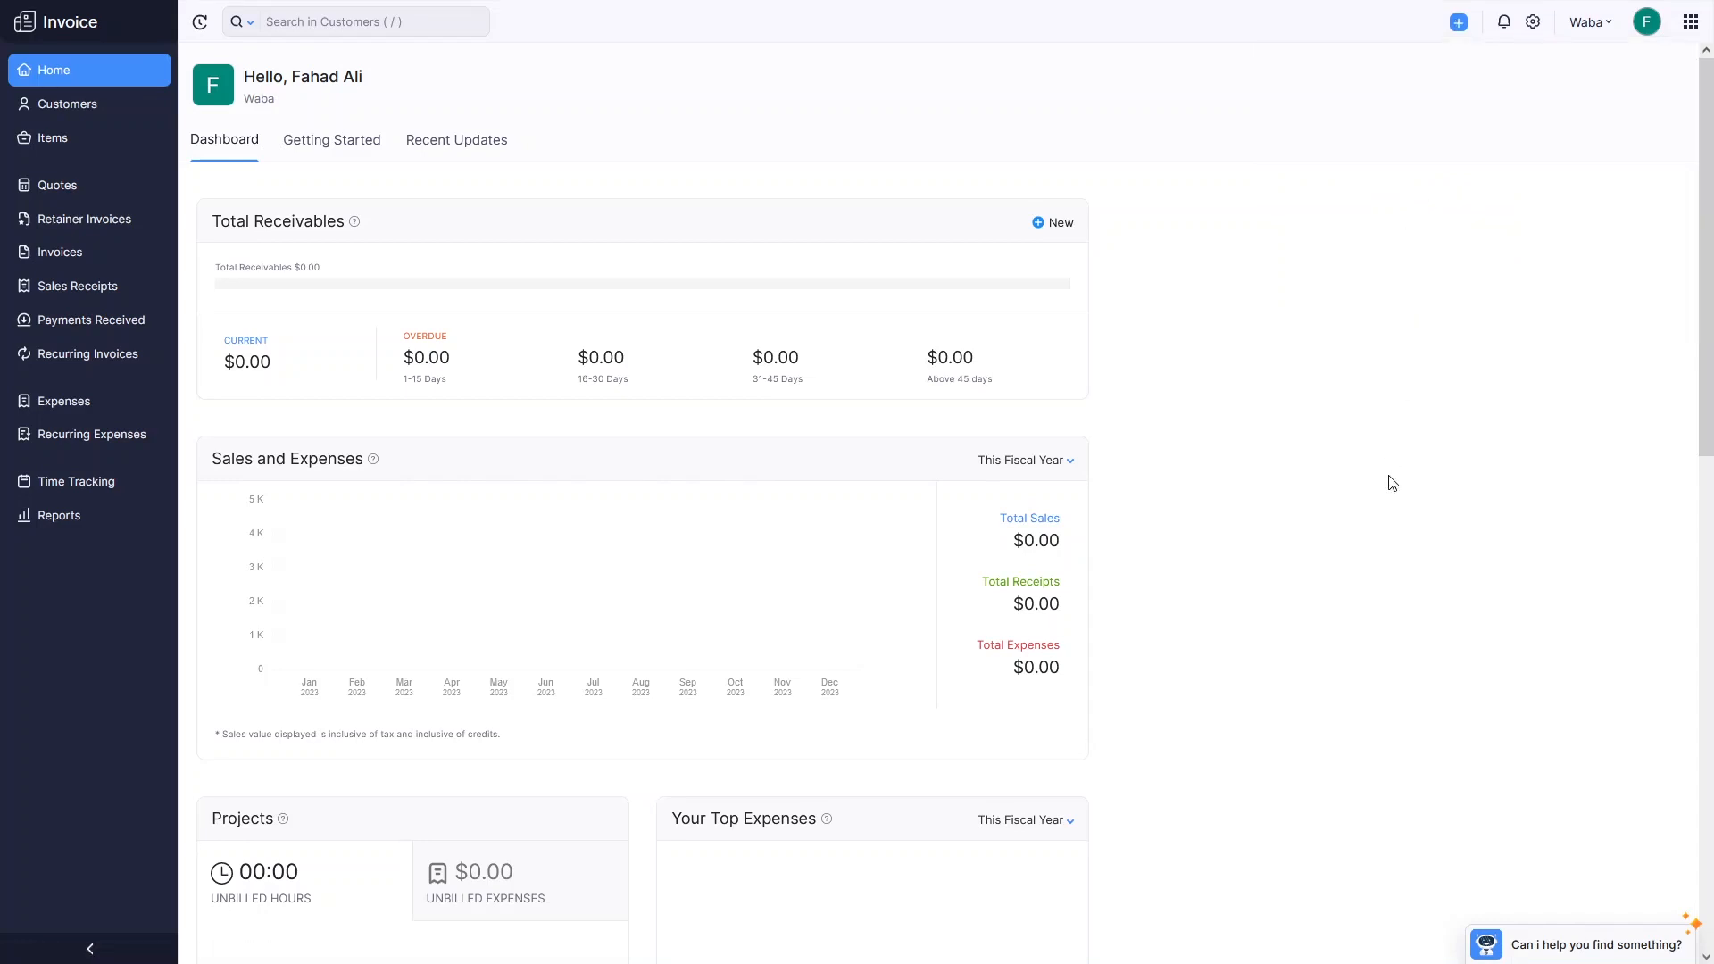